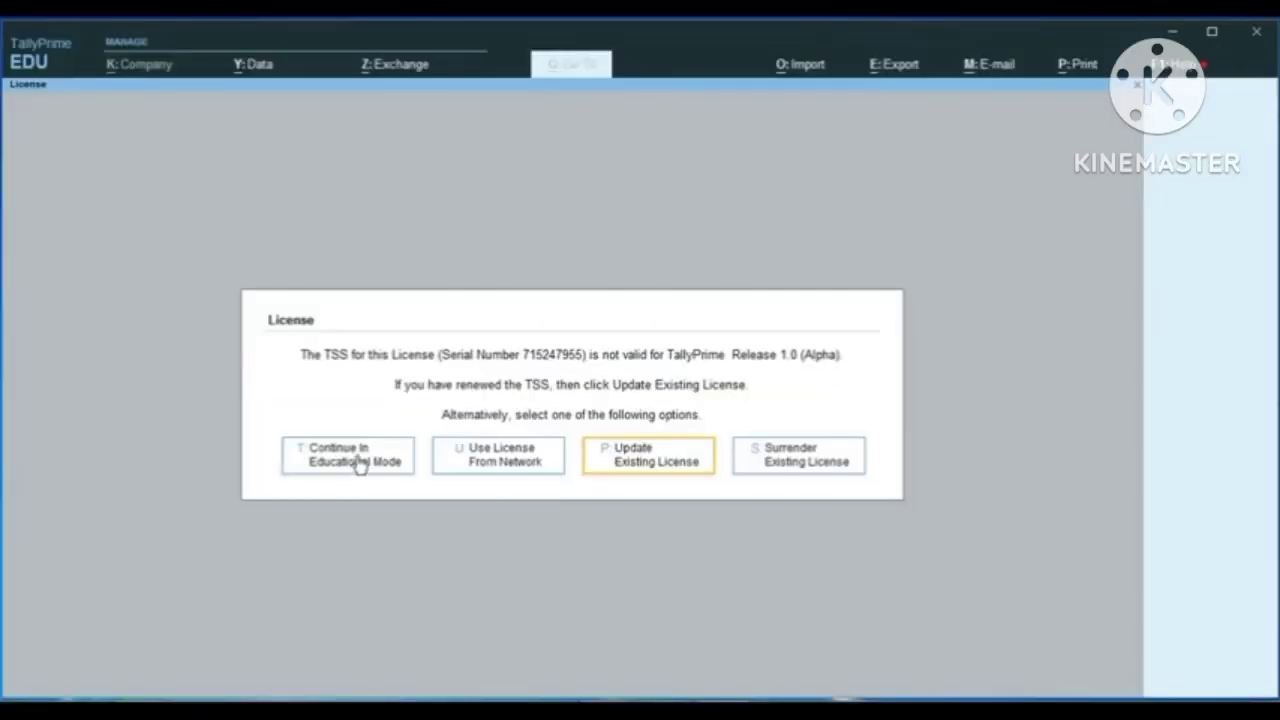
Step: Continue in educational mode and start creating a new company from the list of companies
left_click(360, 465)
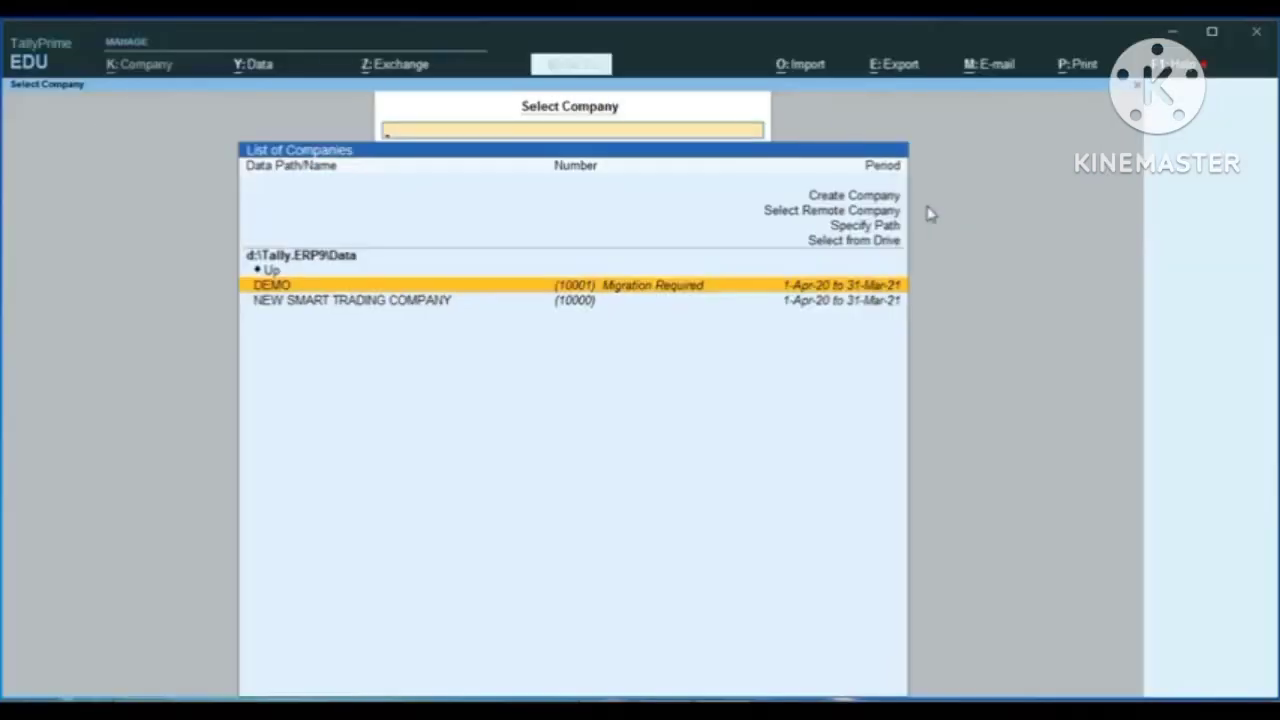
key("Up")
key("Up")
key("Up")
key("Up")
key("Up")
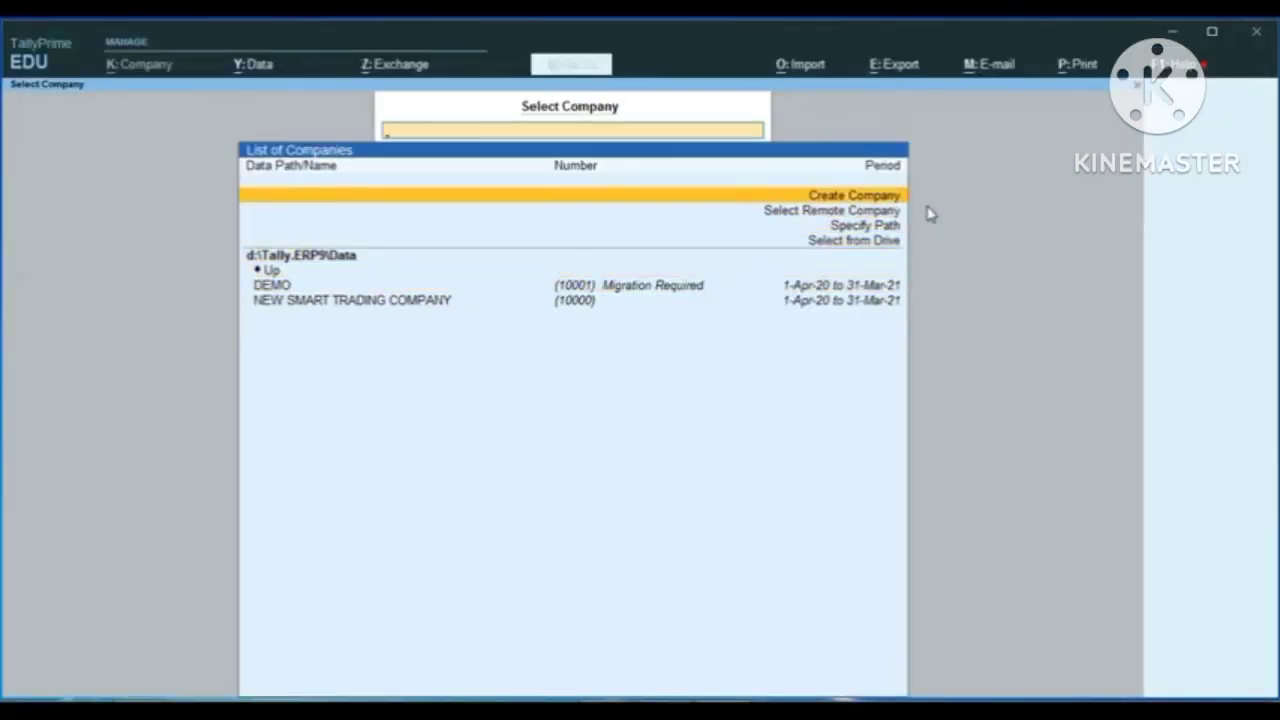
key("Return")
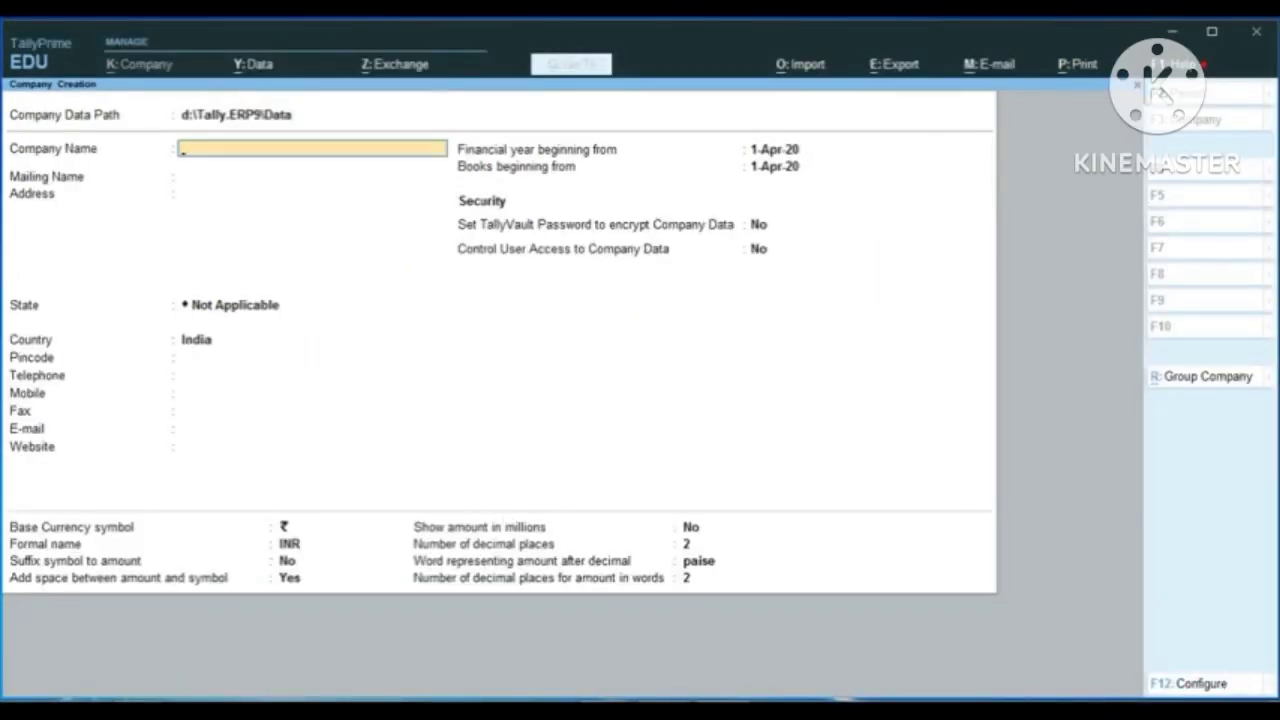
Step: Switch to Adobe Reader and examine the seller name on the s1.pdf tax invoice and the billed-to details on the pur.pdf invoice
mouse_move(600, 692)
left_click(670, 645)
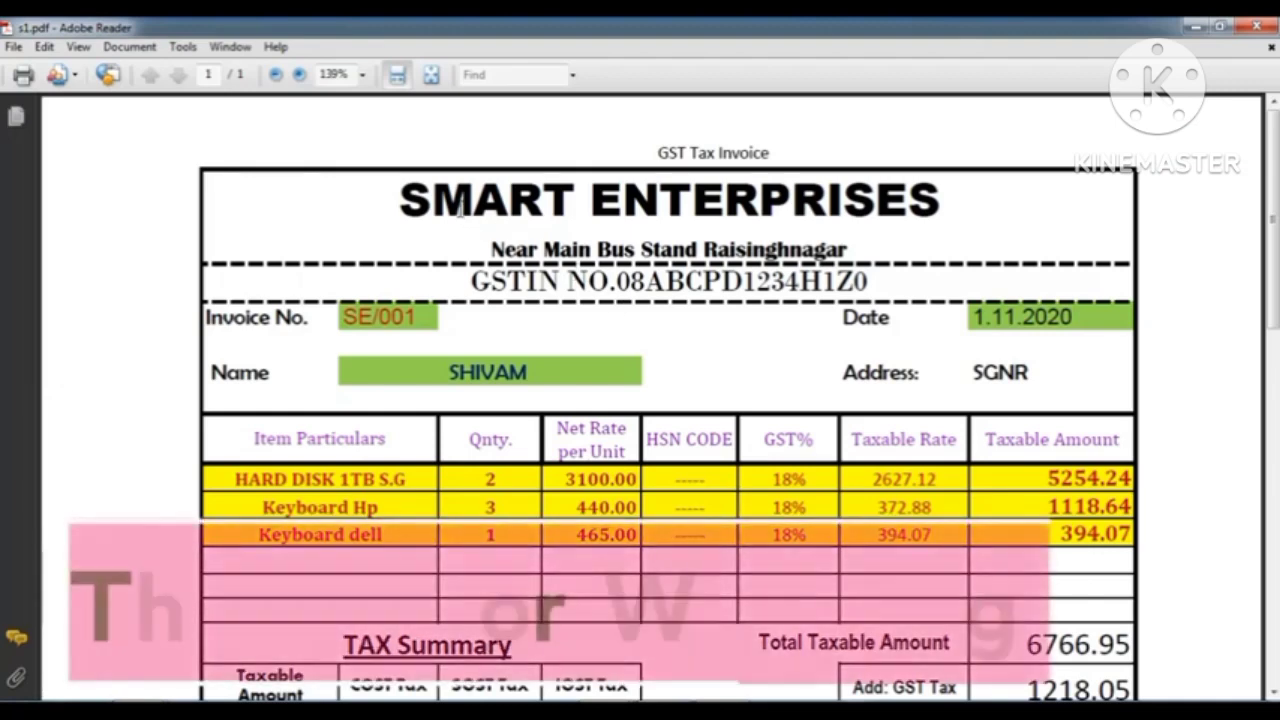
left_click_drag(400, 200, 940, 200)
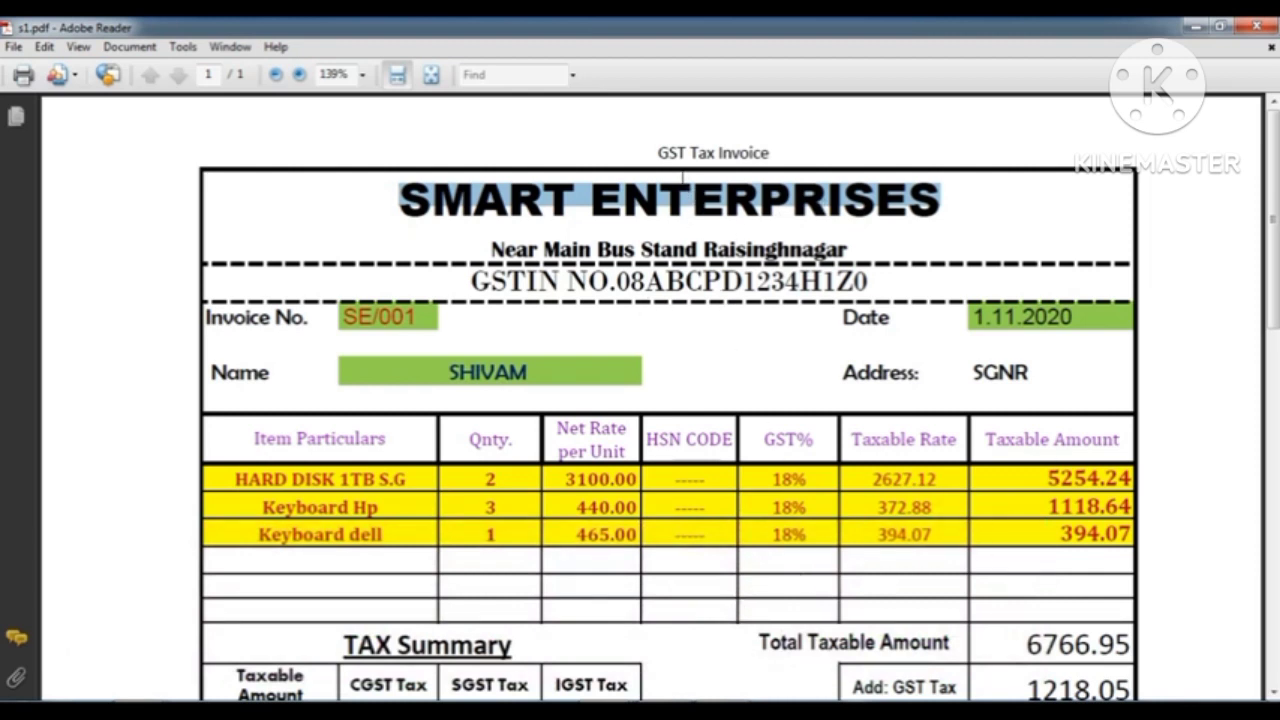
left_click(612, 711)
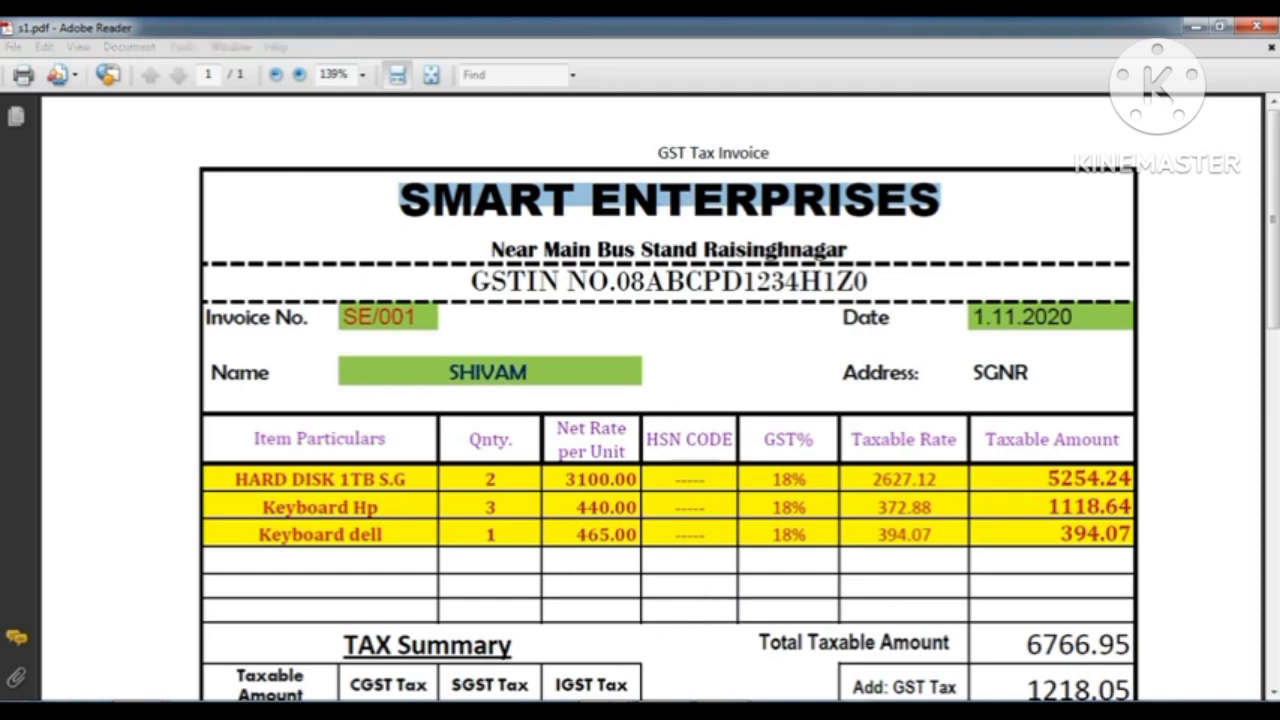
left_click(540, 650)
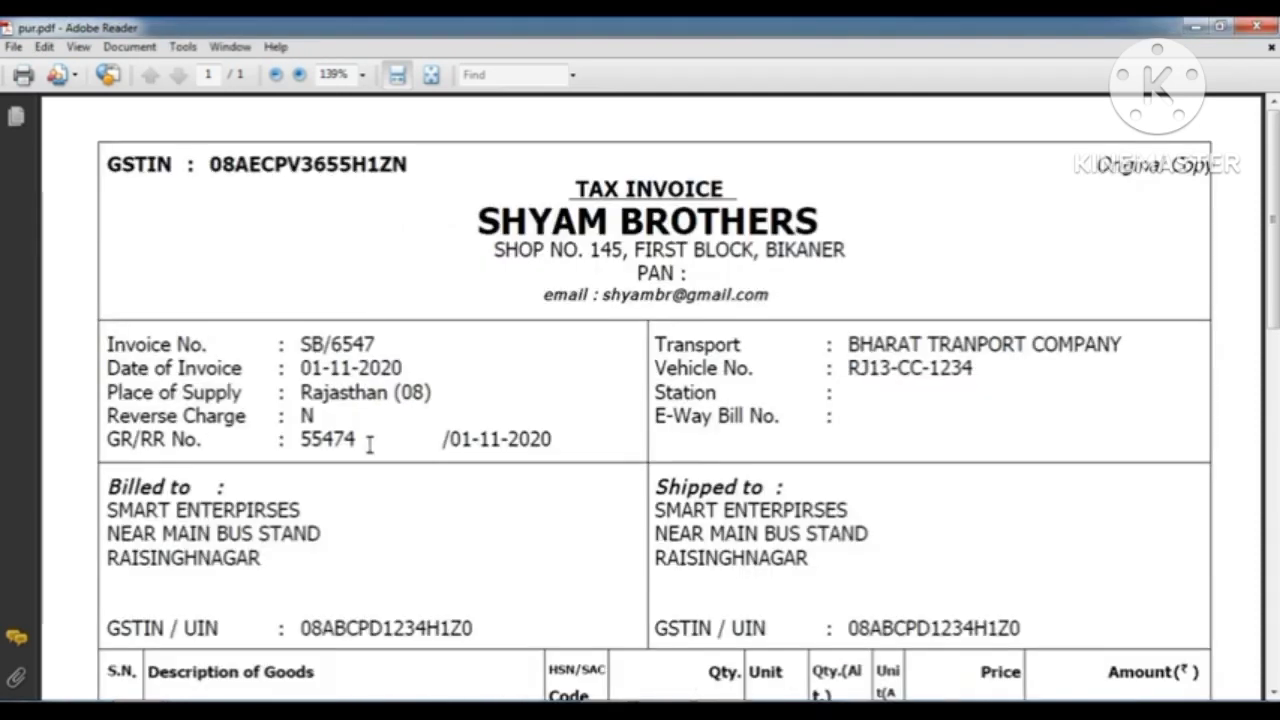
scroll(369, 444, "down", 1)
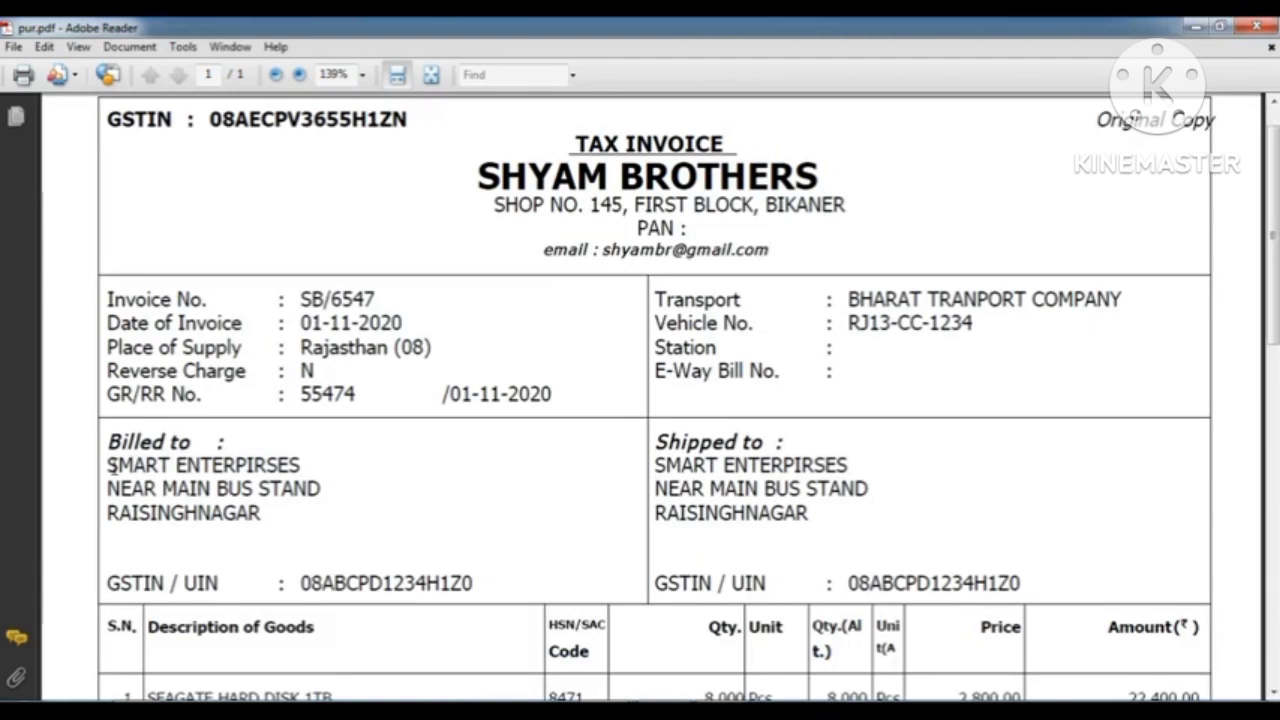
left_click_drag(112, 465, 279, 525)
left_click(437, 510)
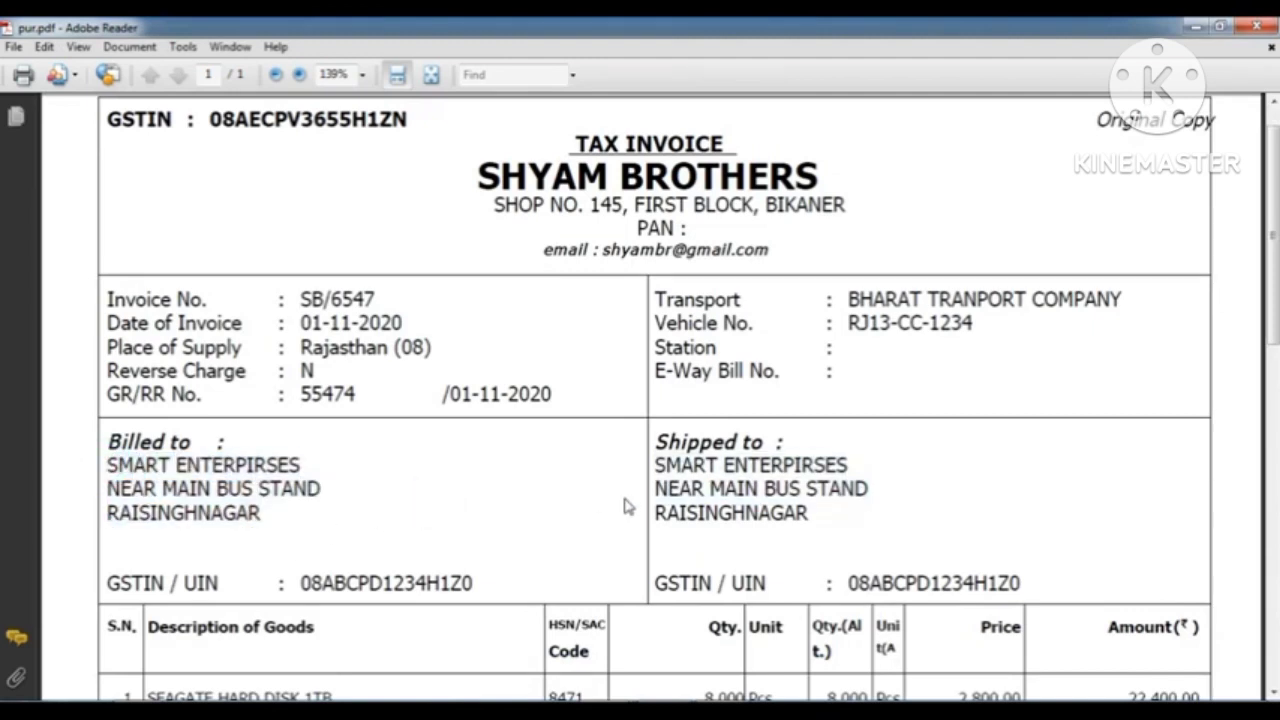
left_click(660, 710)
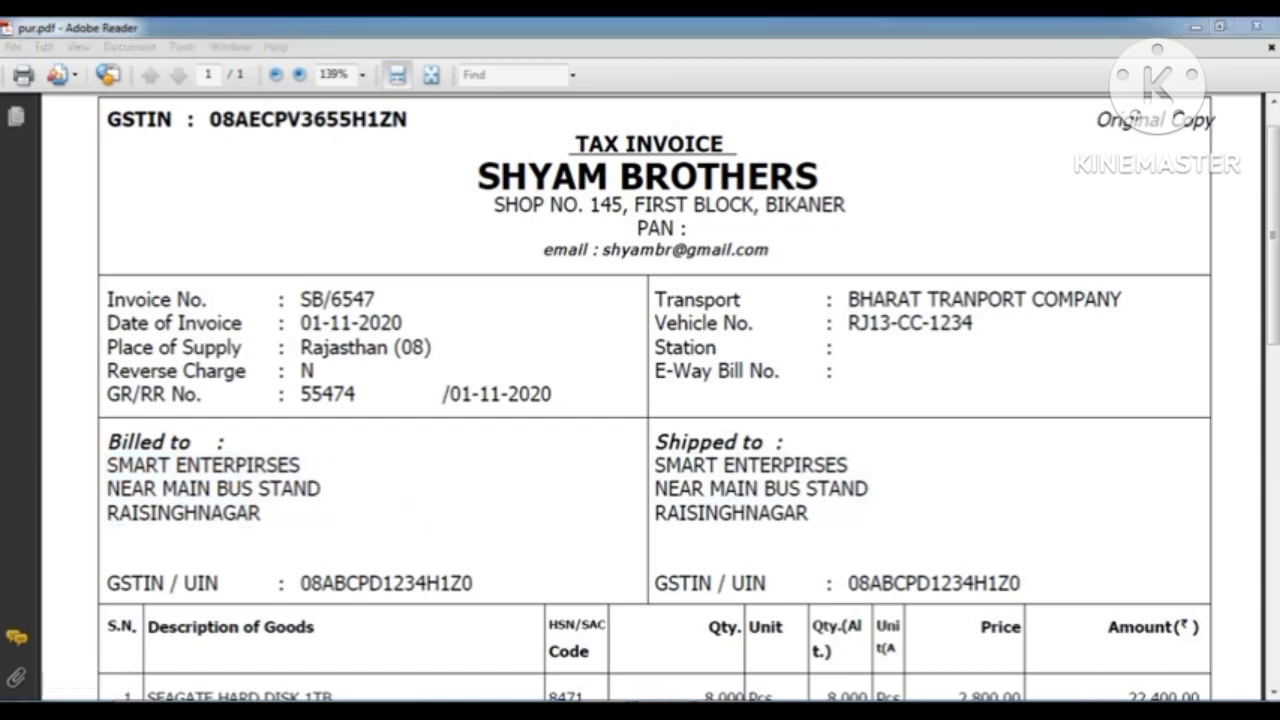
left_click(662, 658)
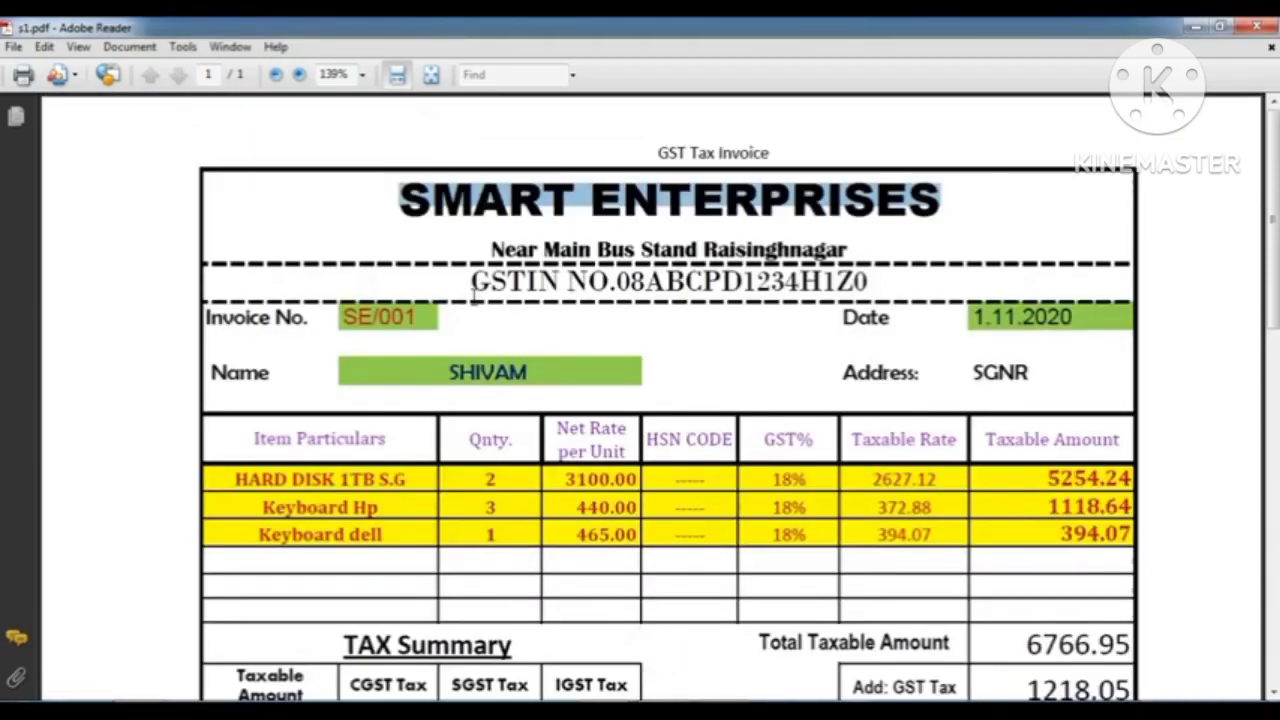
left_click(934, 232)
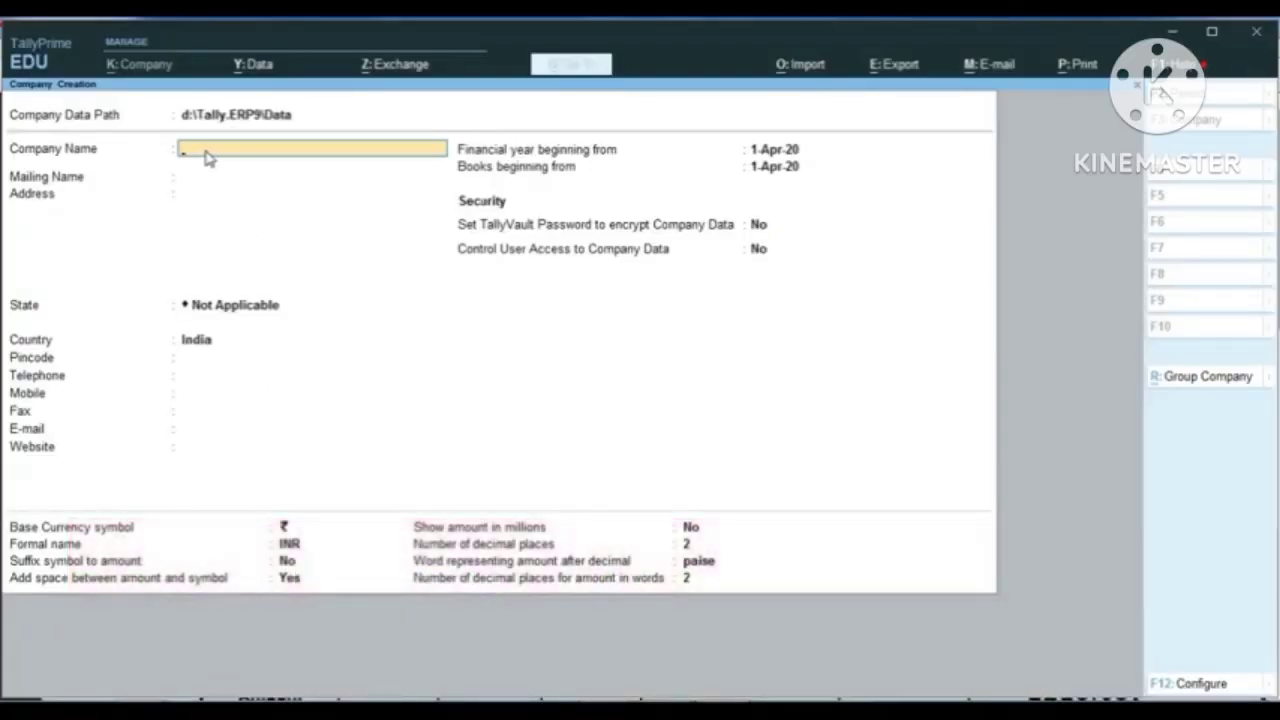
Step: Enter SMART ENTERPRISES as the company name and accept the same text as the mailing name
type("SMART ENTERPRISES")
key("Return")
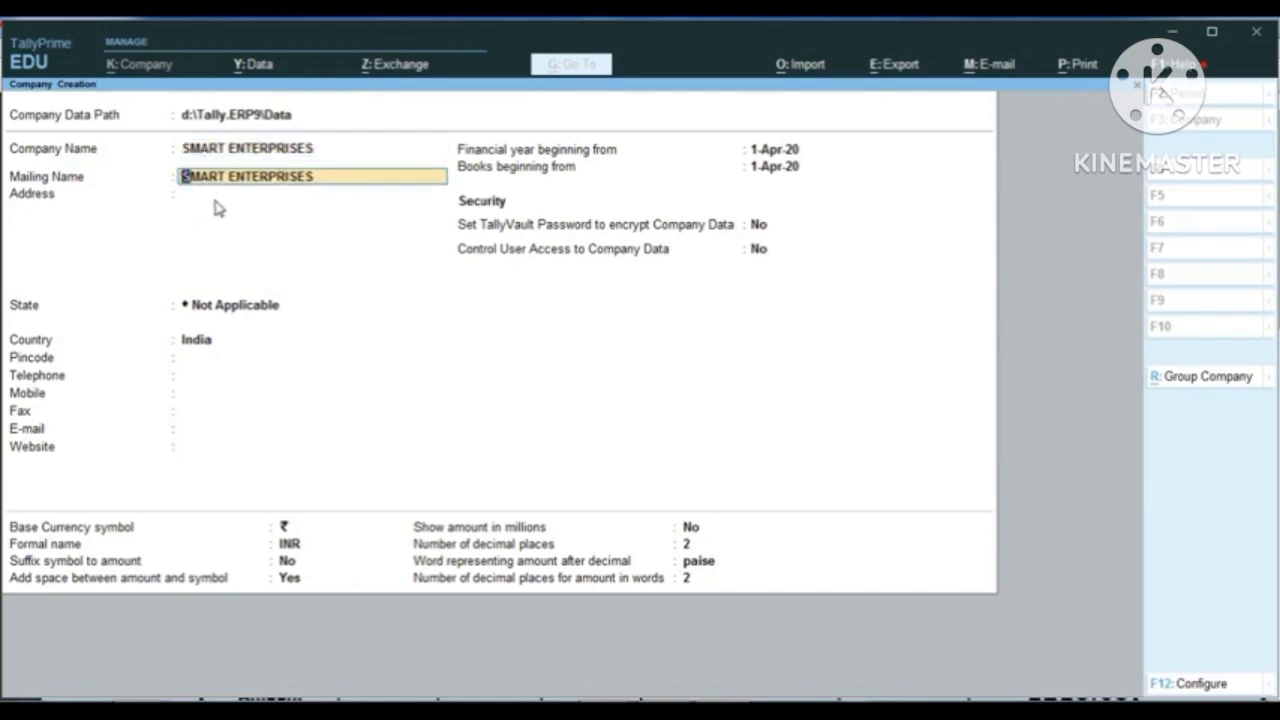
key("Return")
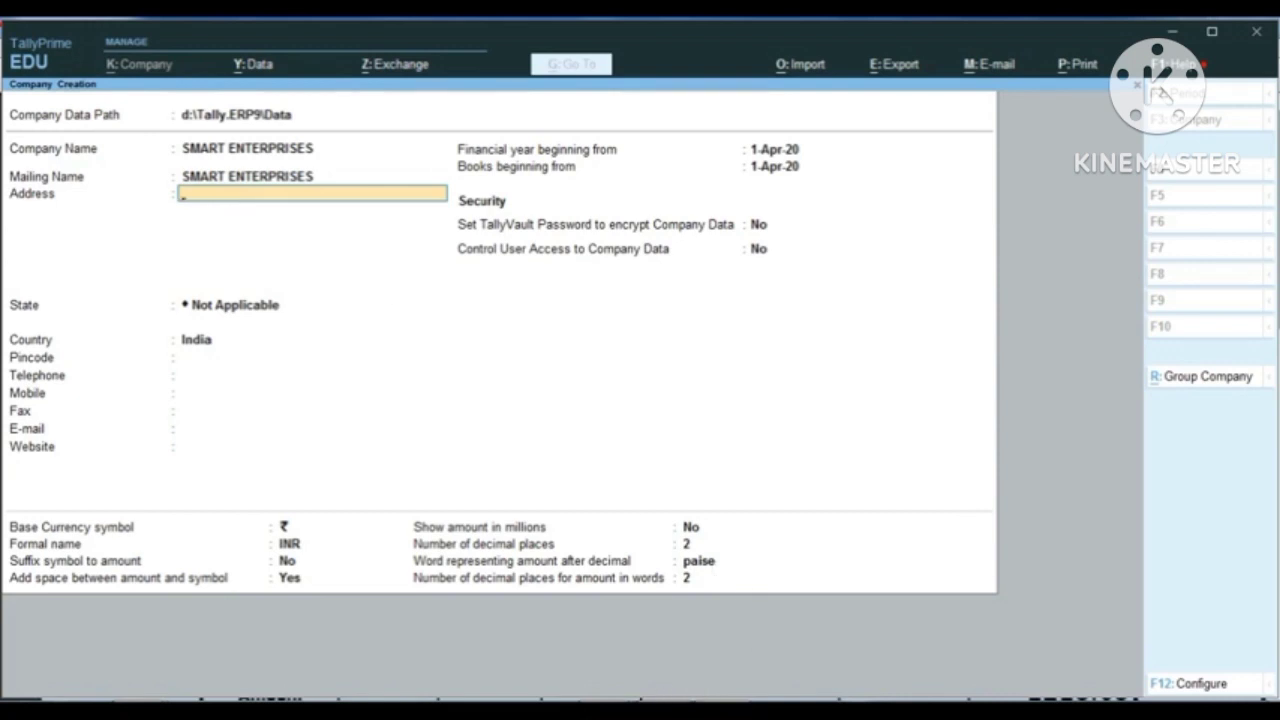
Step: Check the company's address on the s1.pdf tax invoice in Adobe Reader and enter its street details as the first address line in TallyPrime
left_click(645, 710)
left_click(706, 620)
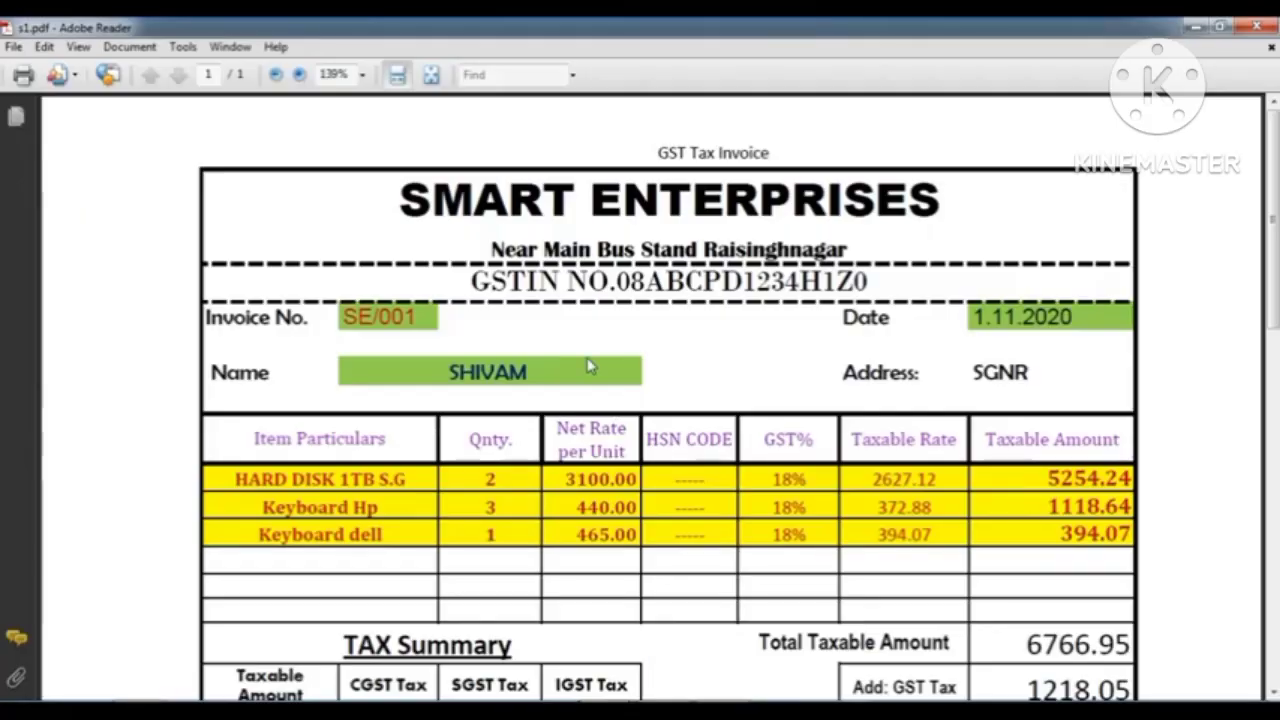
left_click_drag(488, 249, 847, 249)
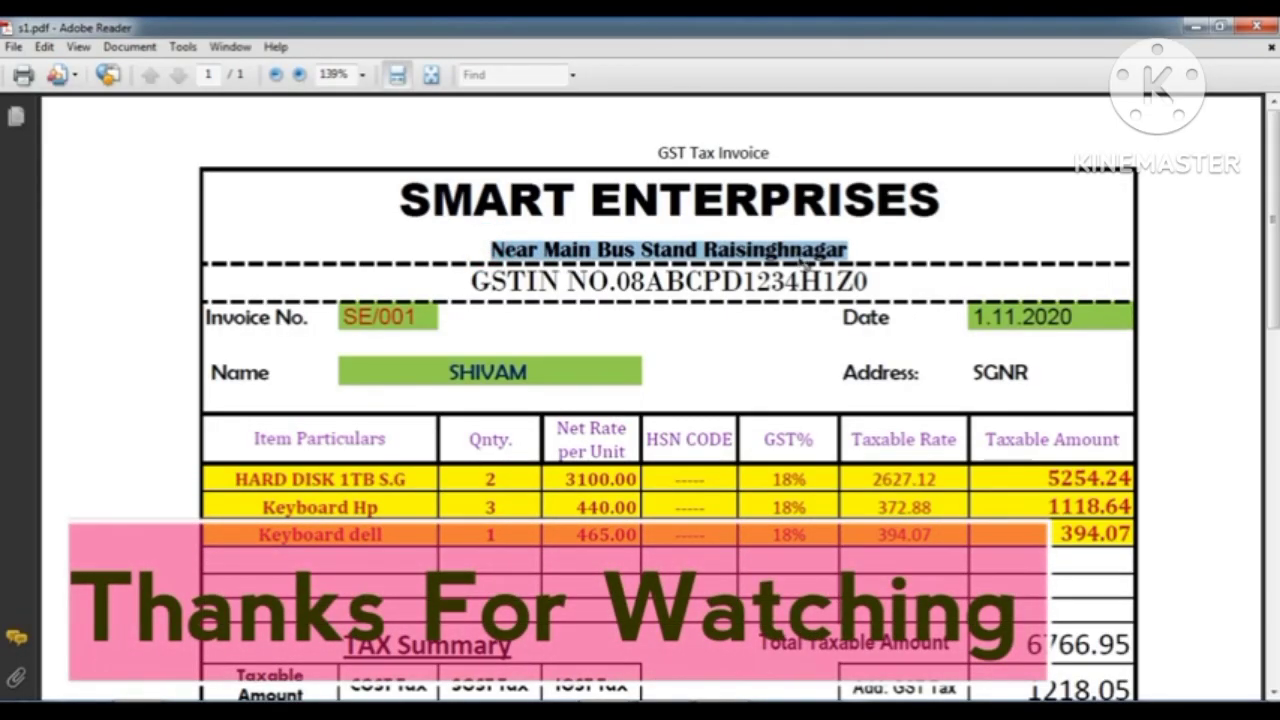
left_click(640, 710)
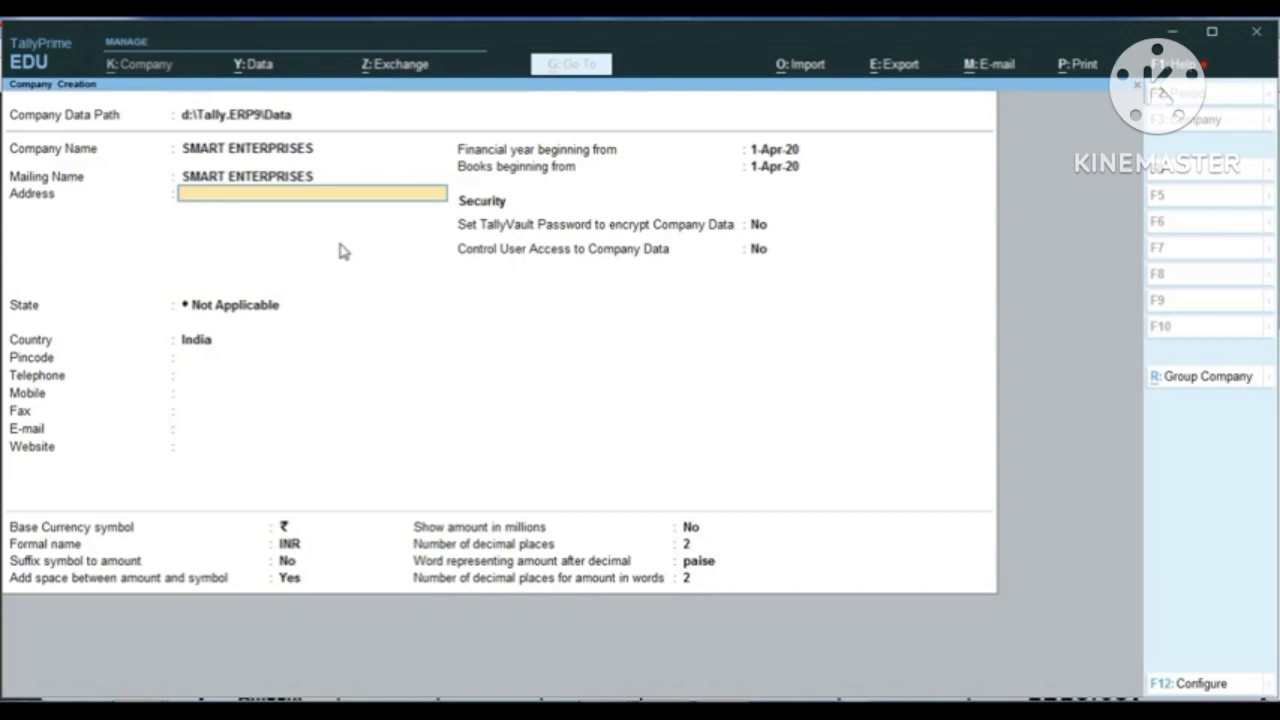
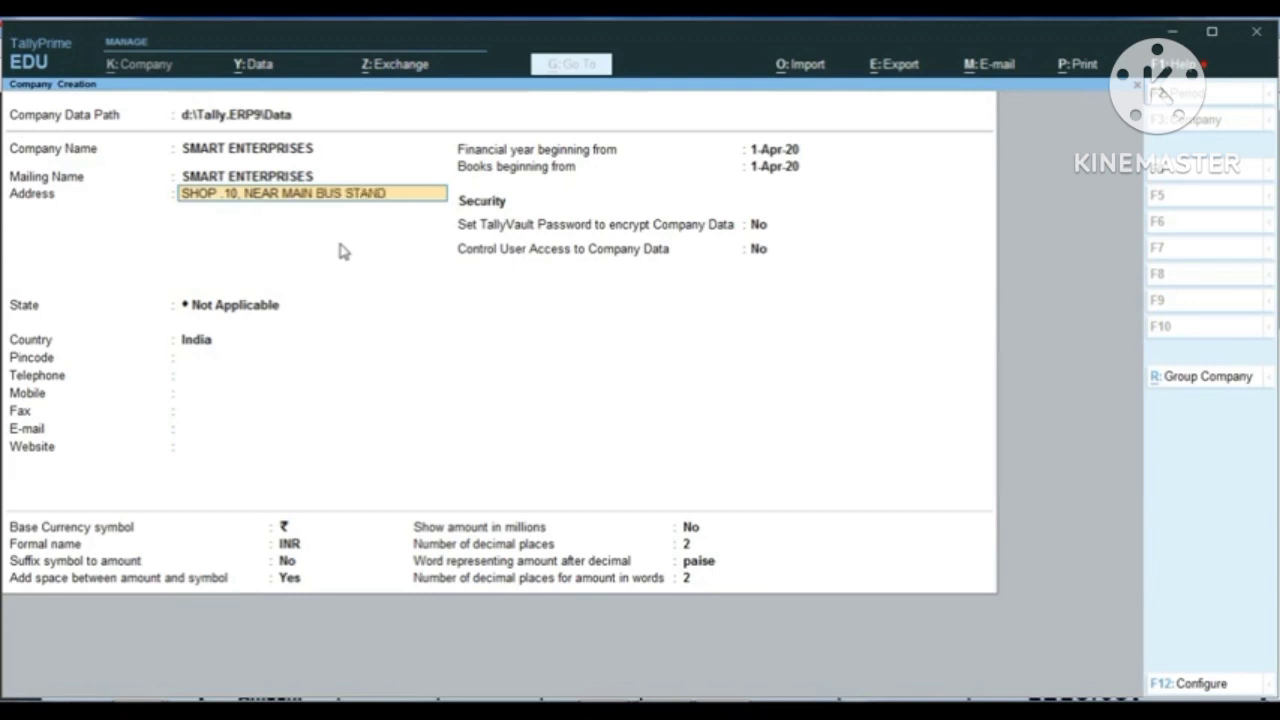
Step: Add the company's town as the second address line and leave the remaining address lines empty
key("Return")
type("RAISI")
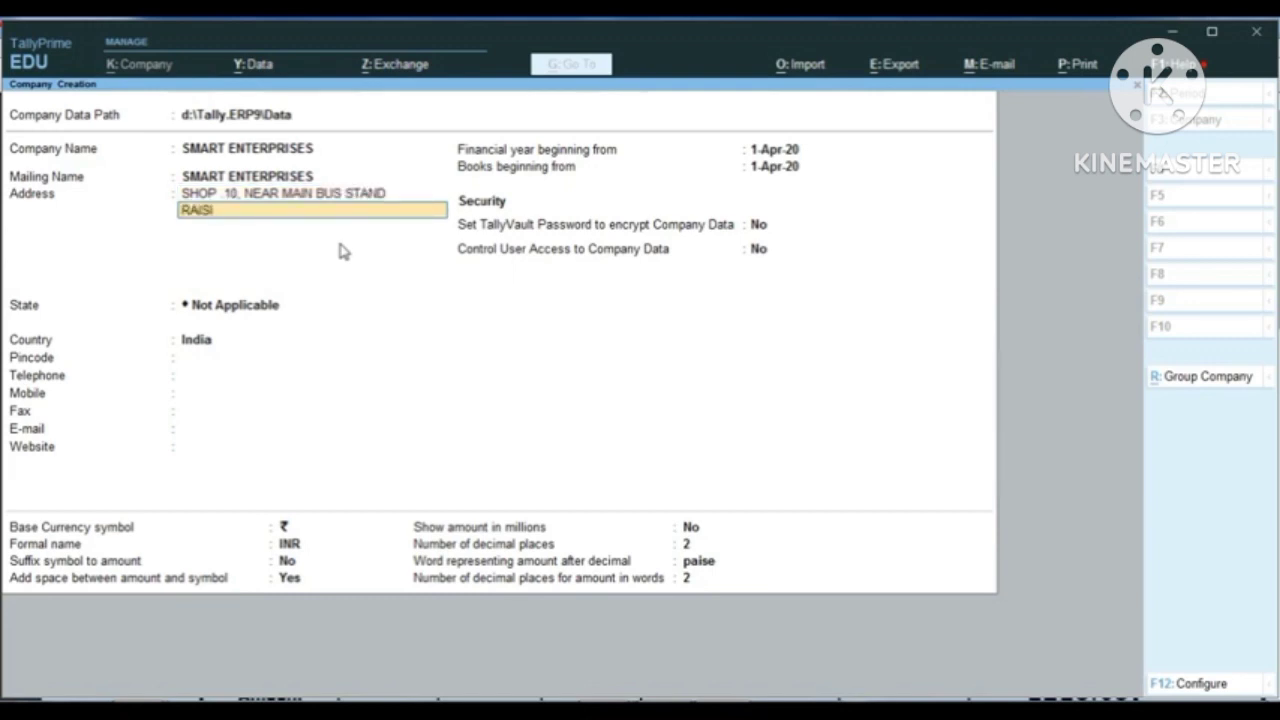
type("NGHNAGAR")
key("Return")
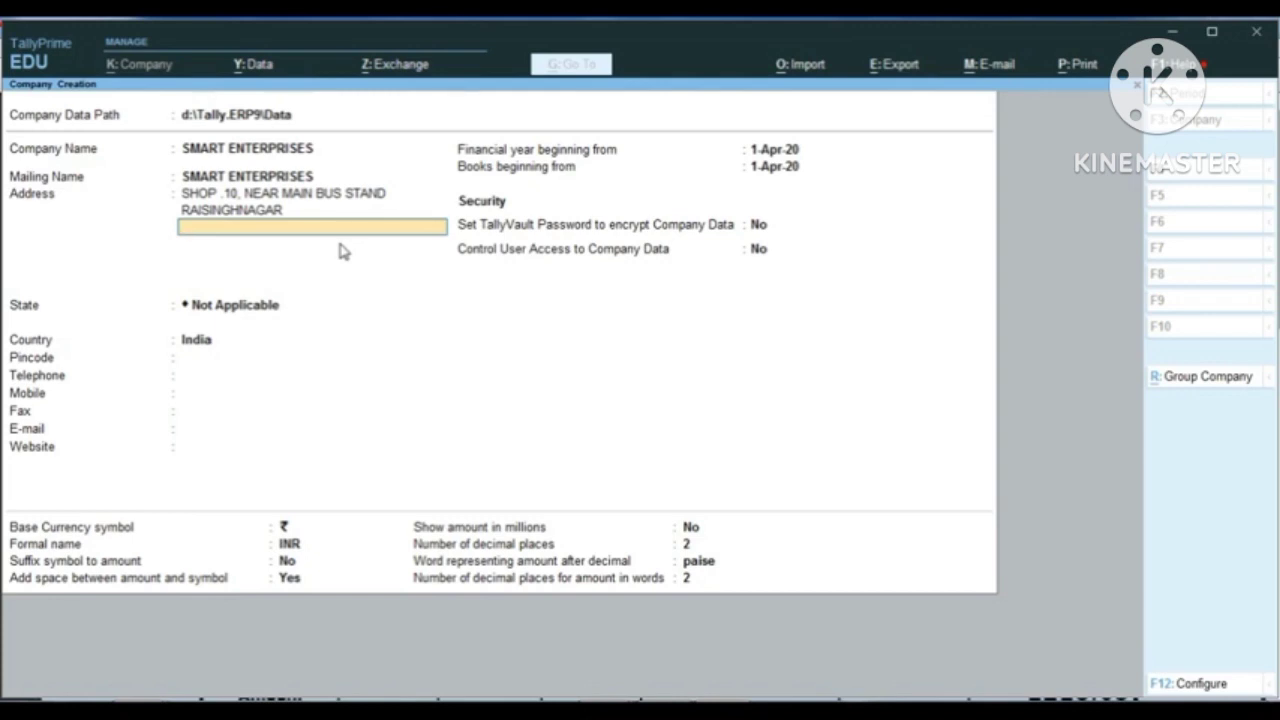
key("Return")
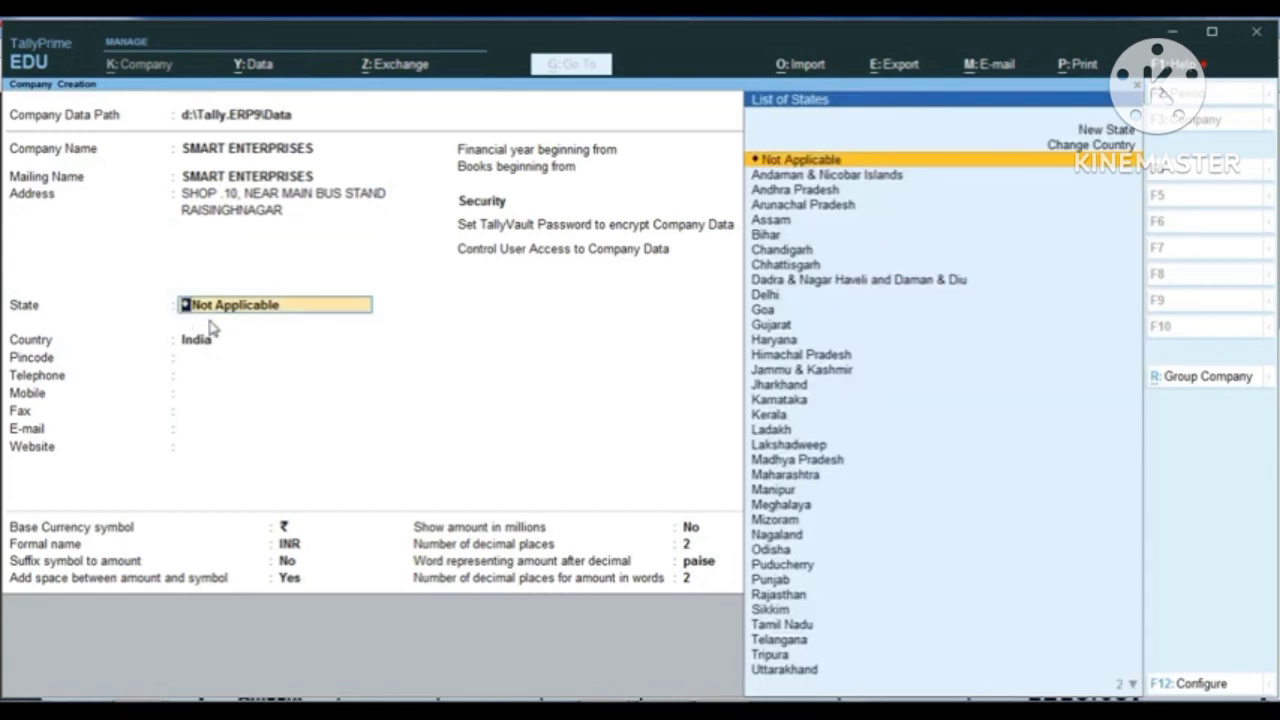
Step: Set the company's state to Rajasthan, enter the postal pincode and leave the telephone blank
type("R")
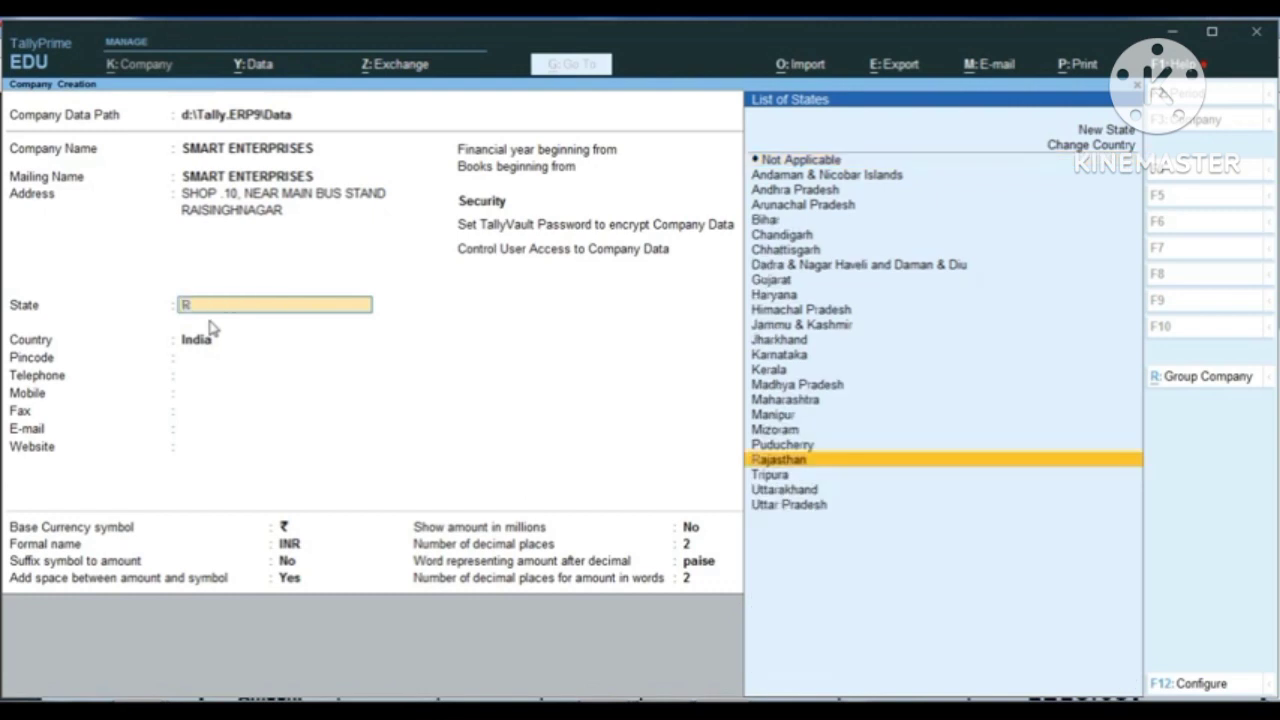
key("Return")
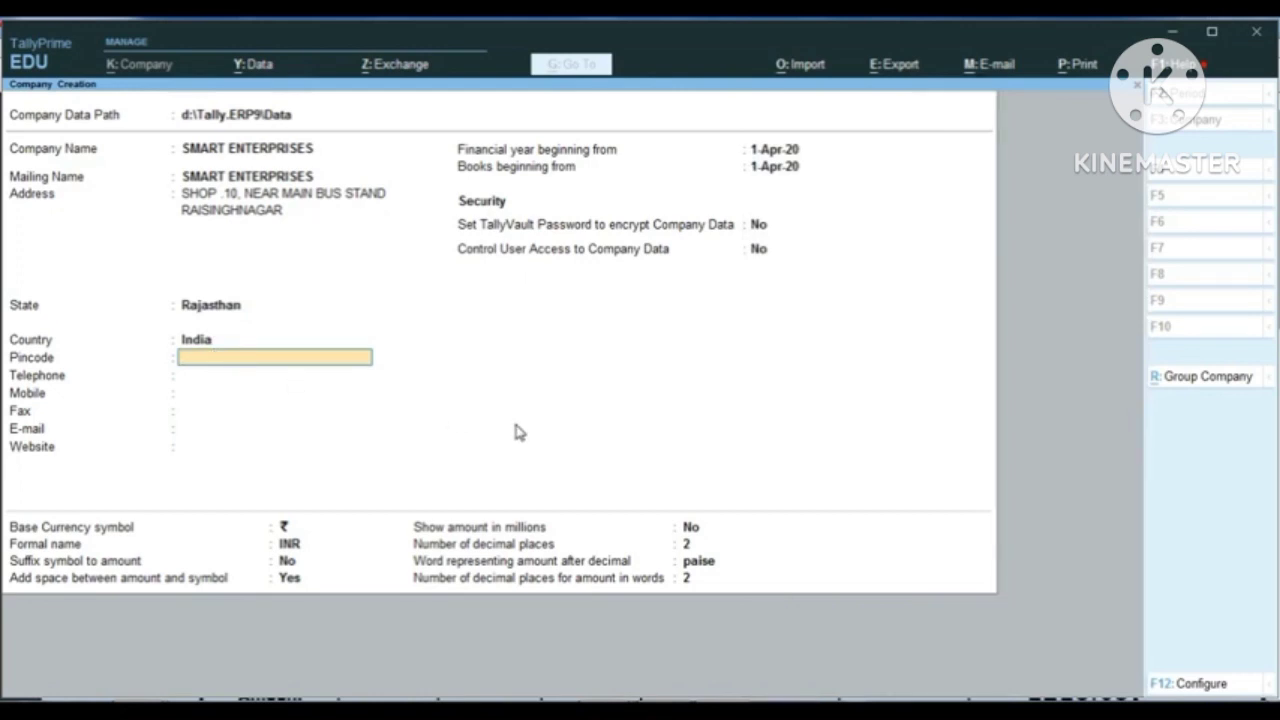
type("335051")
key("Return")
Step: Enter the company's mobile number and leave the fax and e-mail fields blank
key("Return")
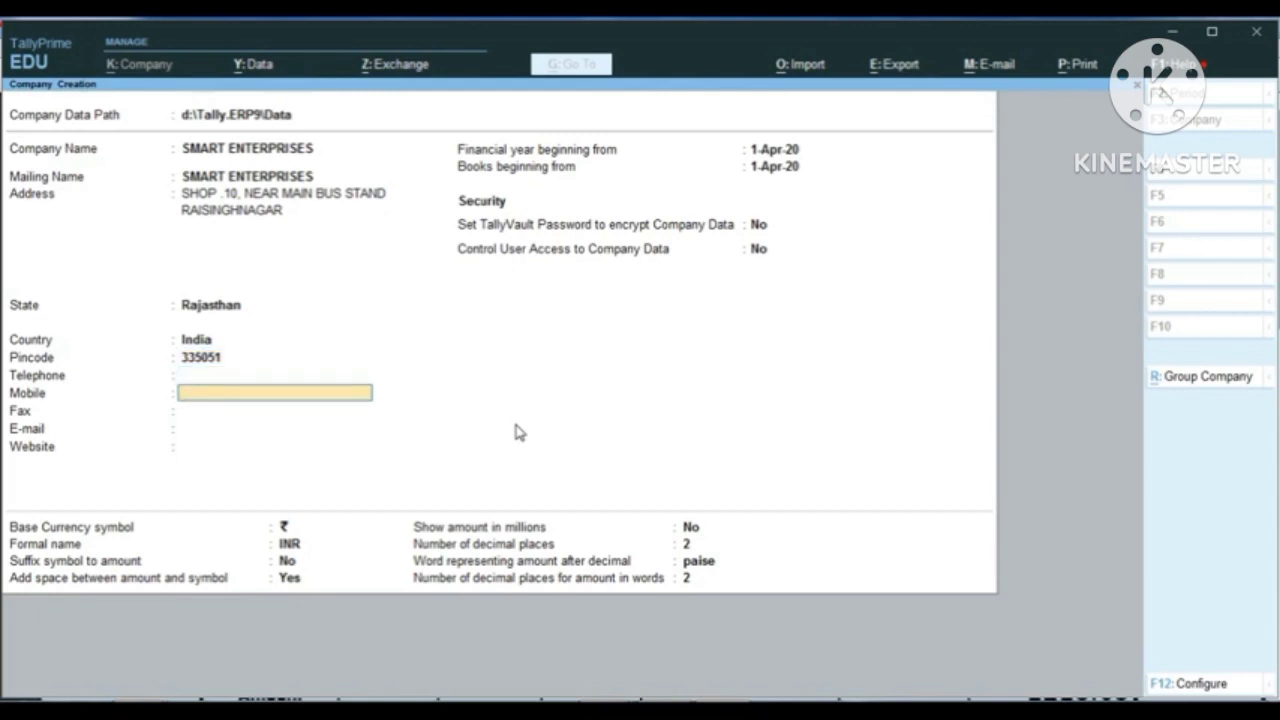
key("Return")
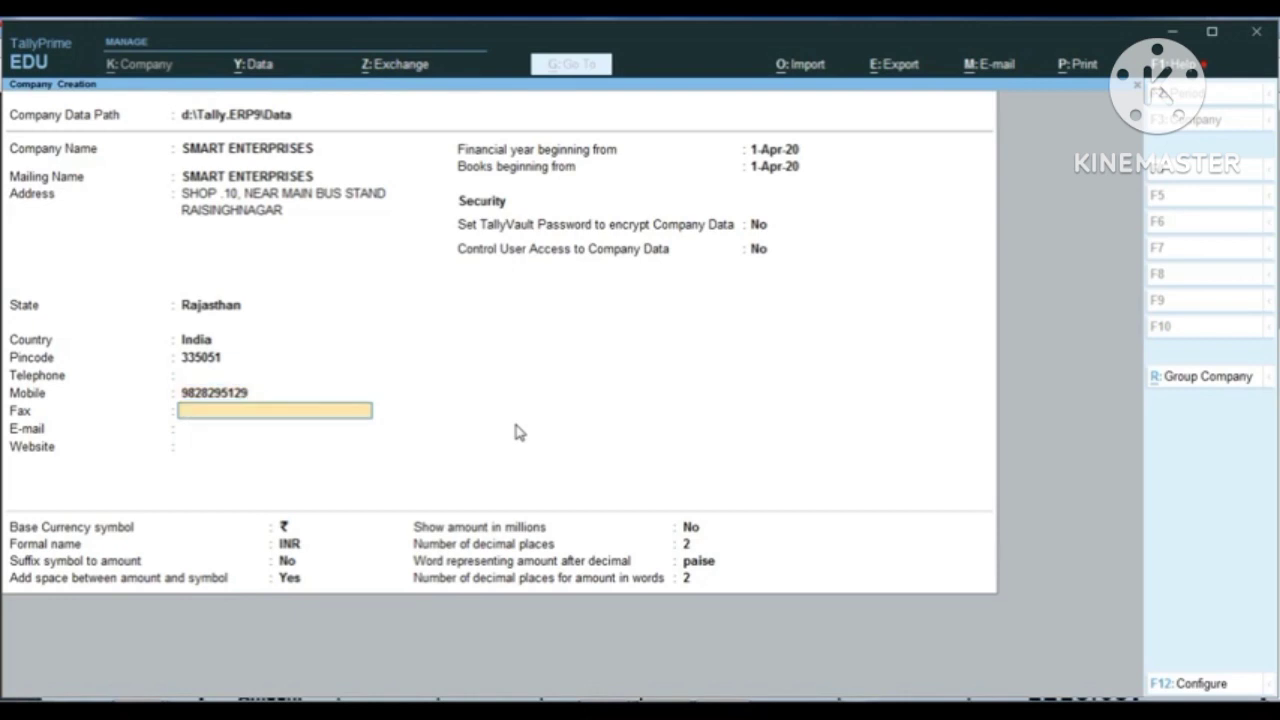
key("Return")
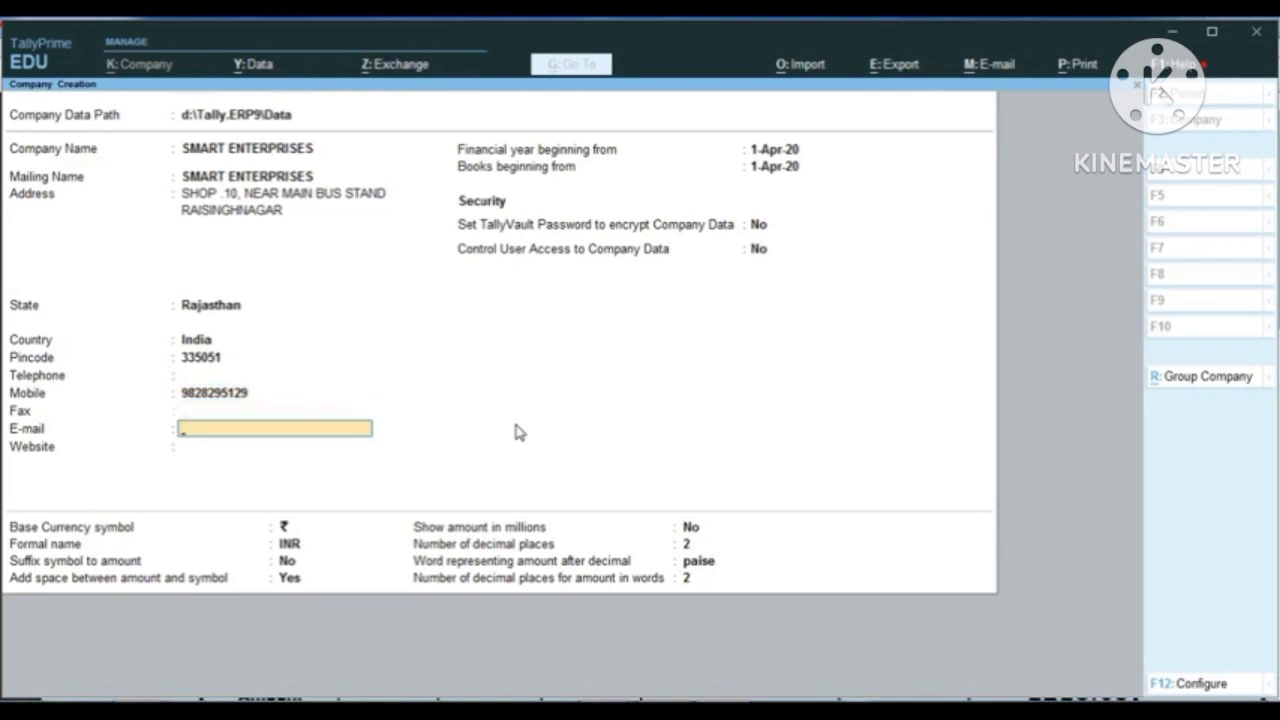
key("Return")
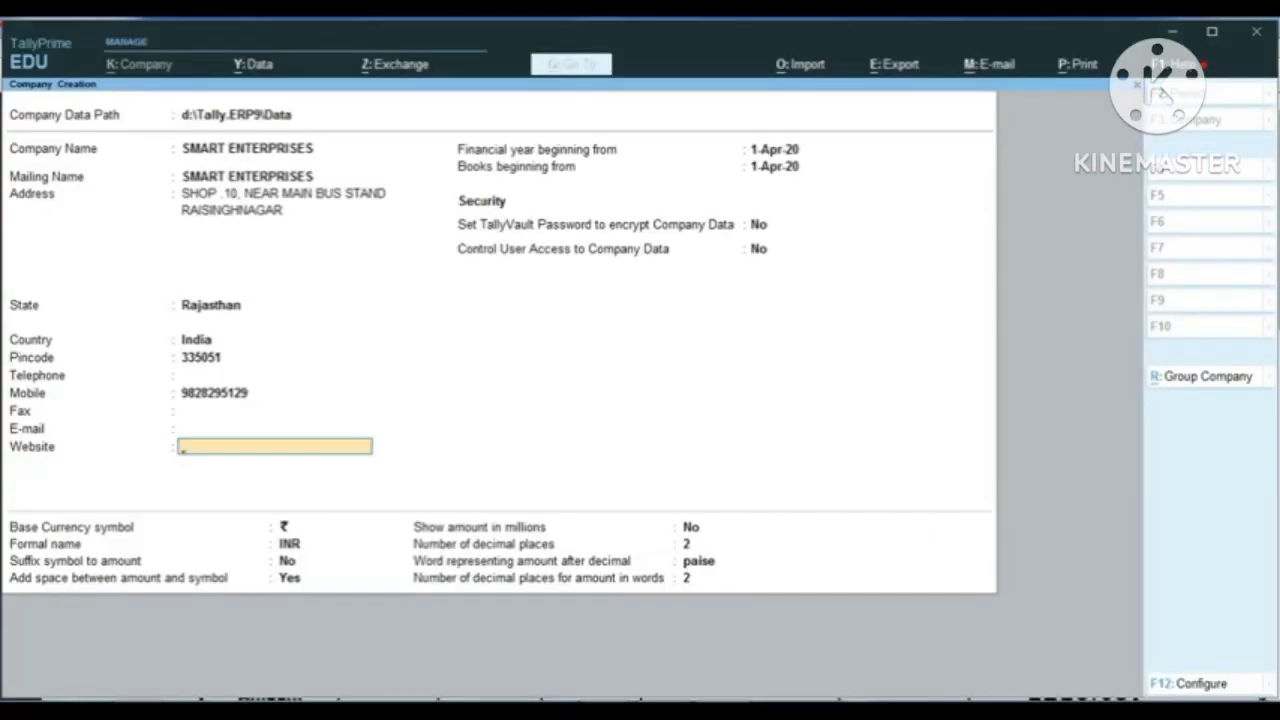
Step: Review the configuration options for company creation and leave them without making changes
key("F12")
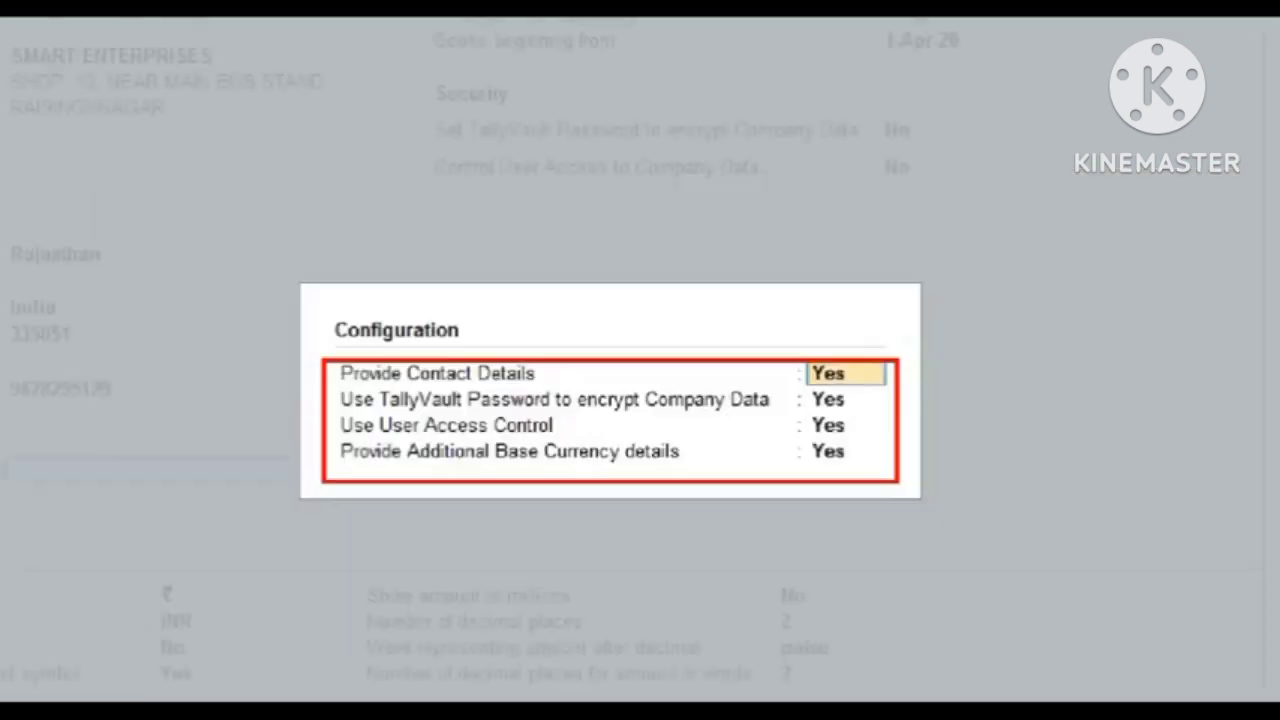
key("Escape")
key("Escape")
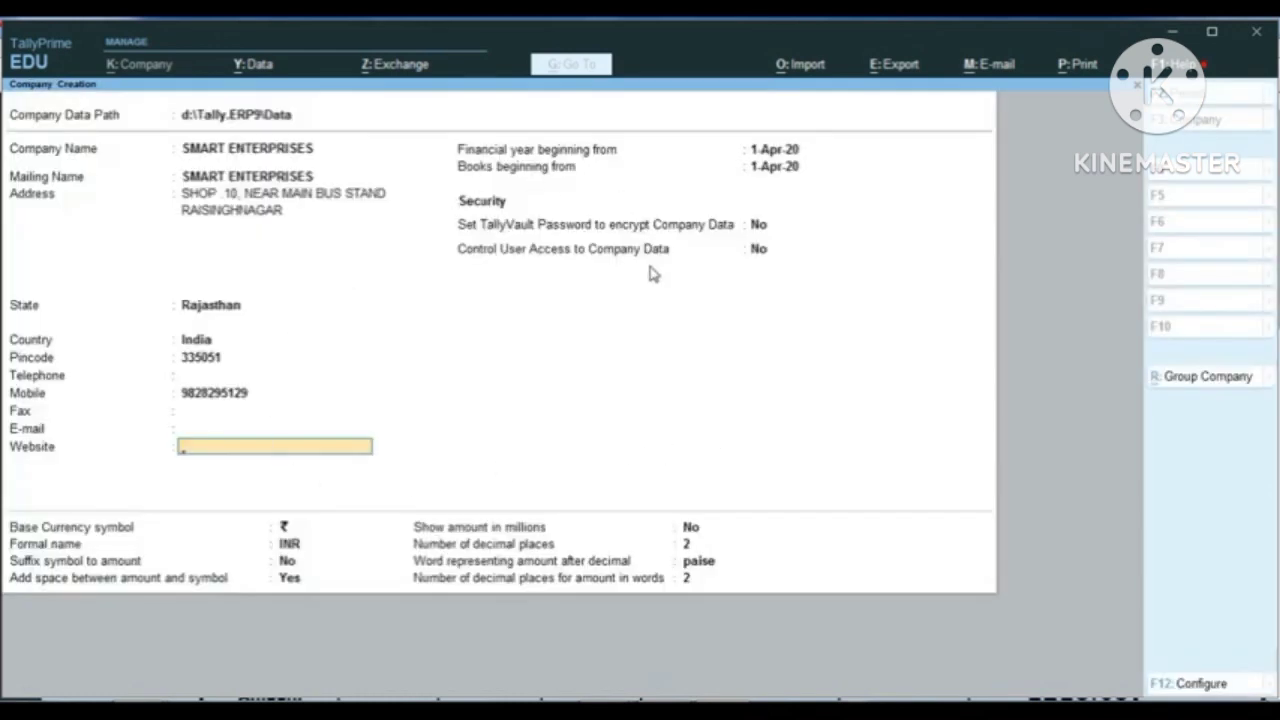
Step: Leave the website blank and accept 1-Apr-20 as the beginning of both the financial year and the books
key("Return")
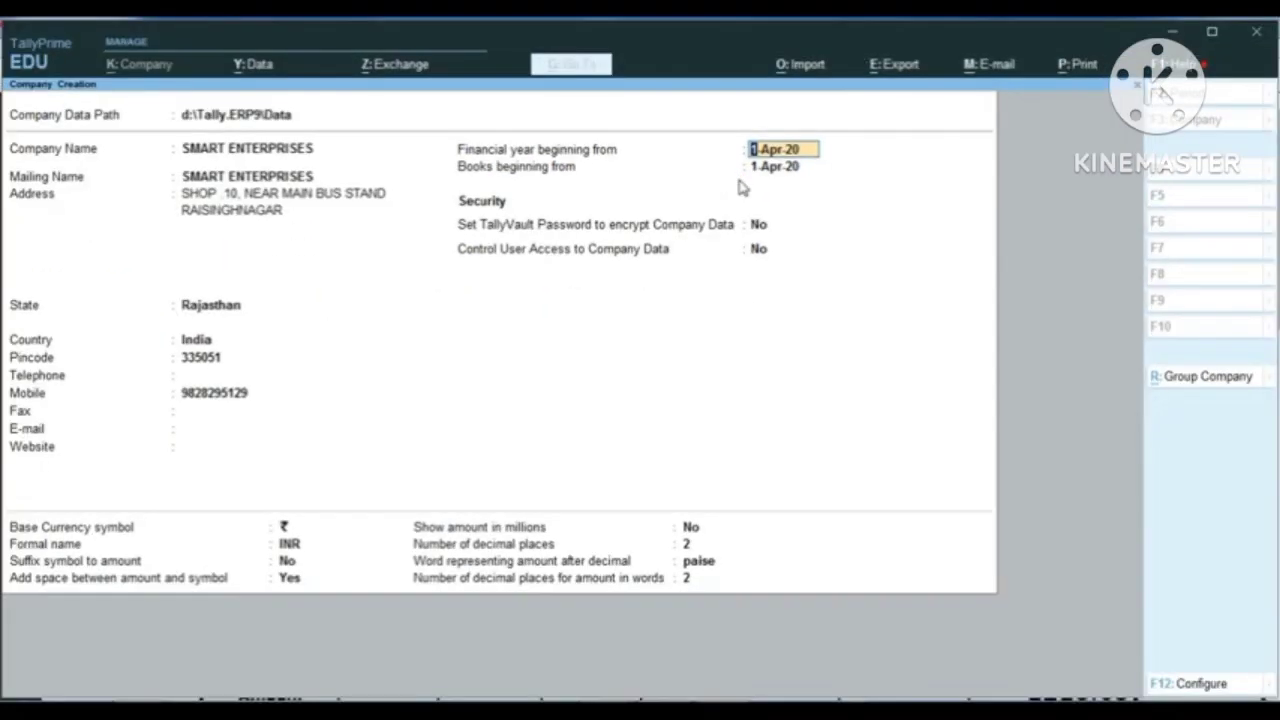
key("Return")
key("Return")
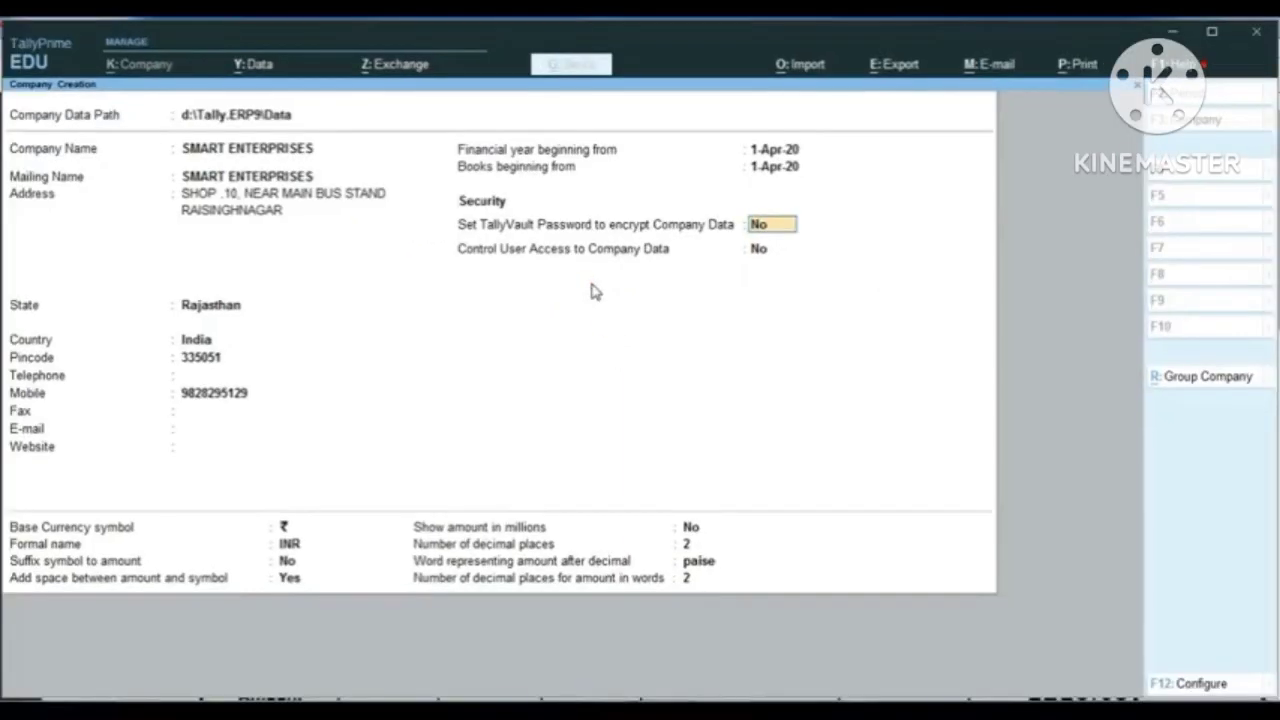
Step: Keep TallyVault password encryption at No and proceed to the setting for user access control
key("Return")
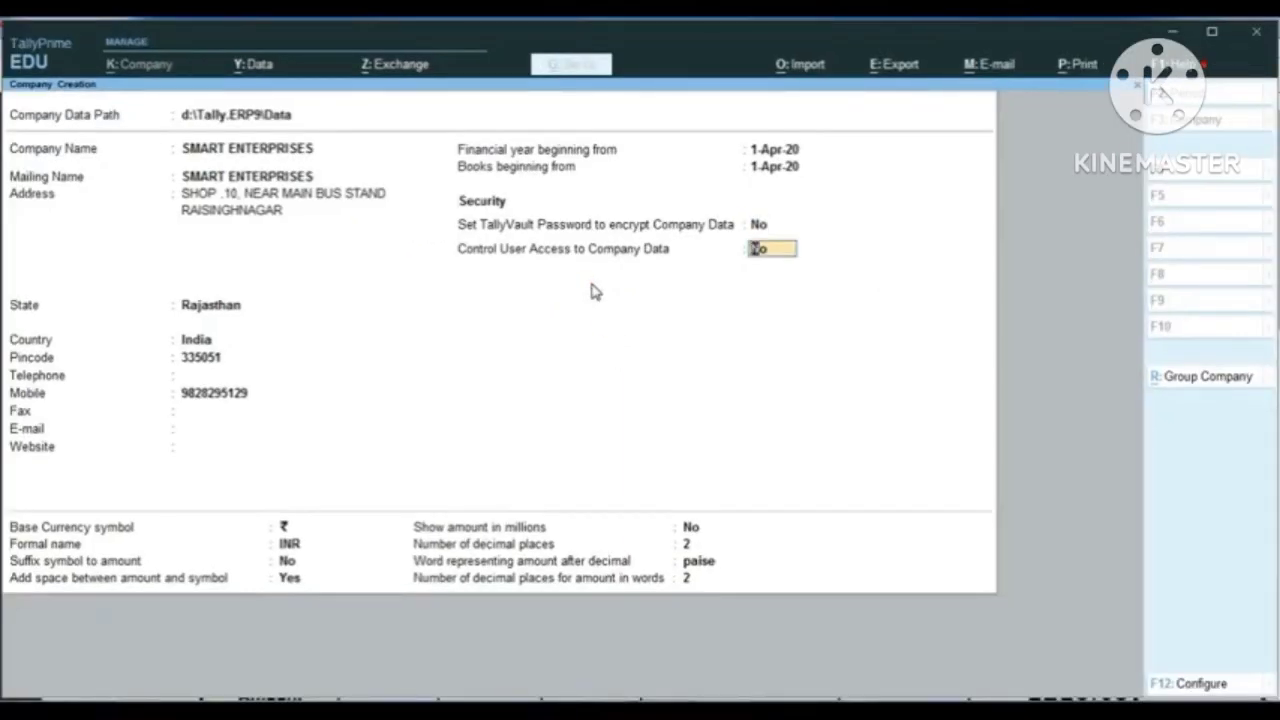
key("BackSpace")
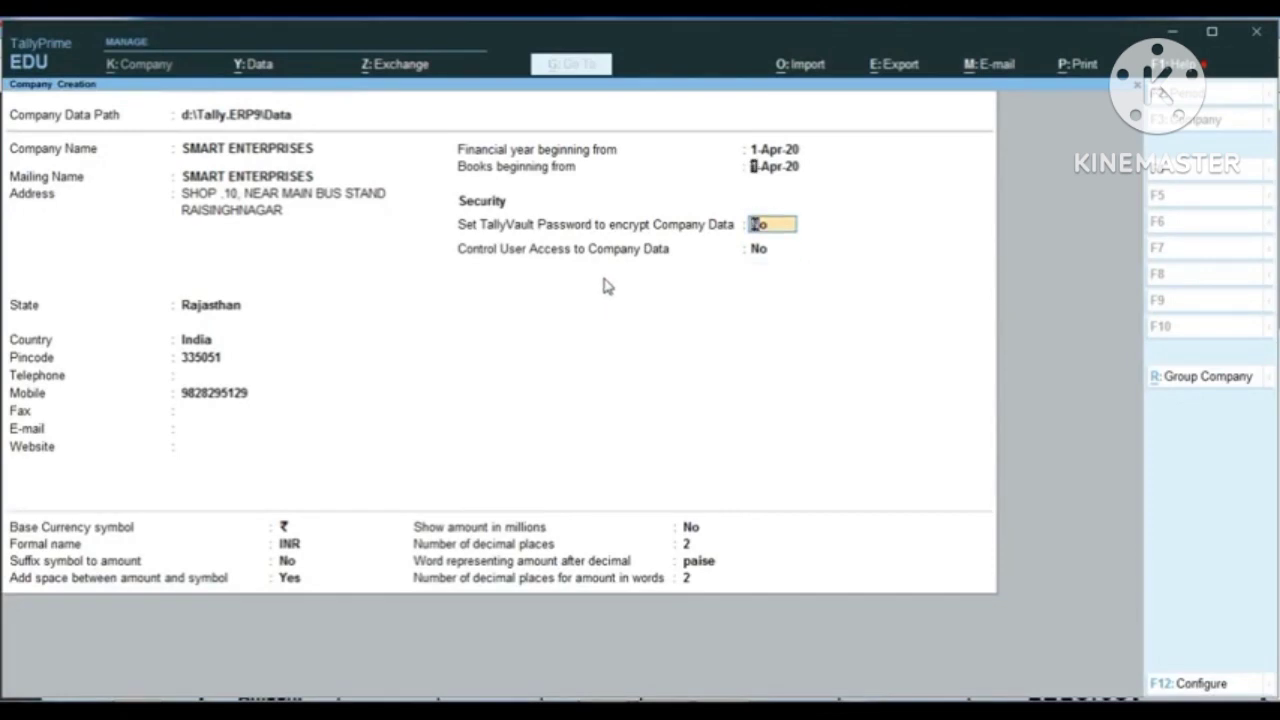
key("BackSpace")
left_click(757, 250)
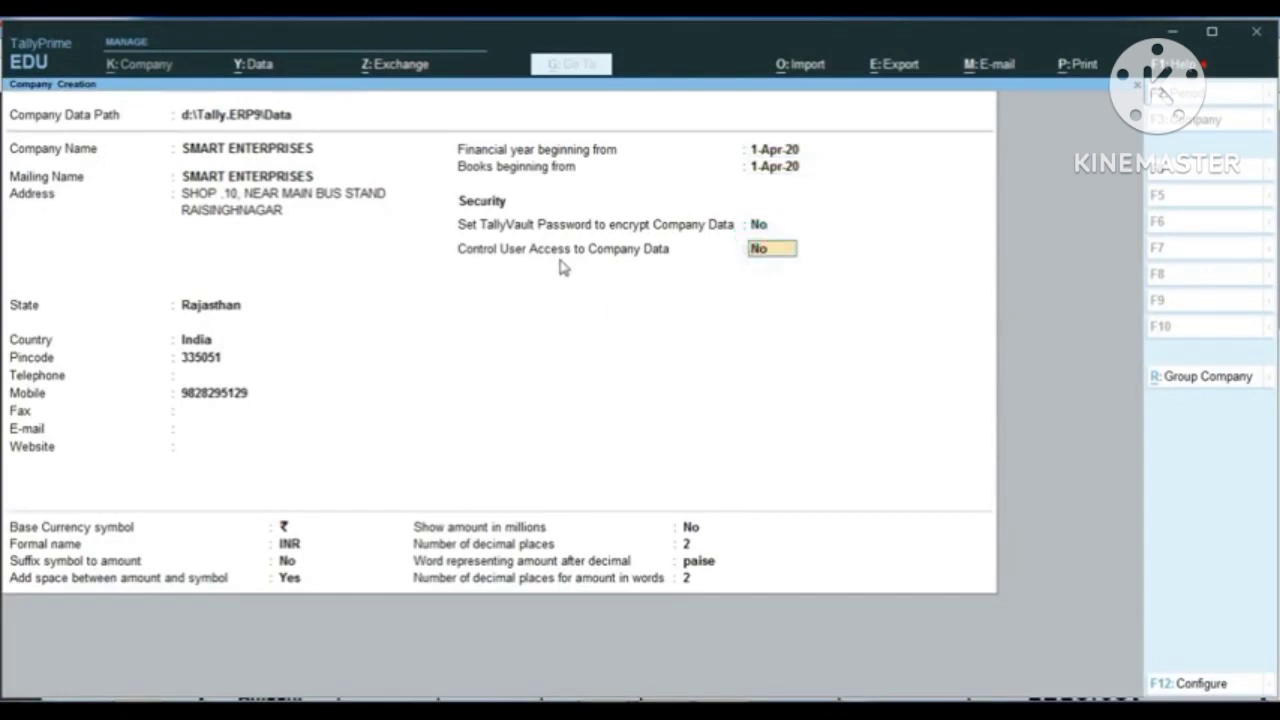
key("ctrl+1")
left_click(548, 260)
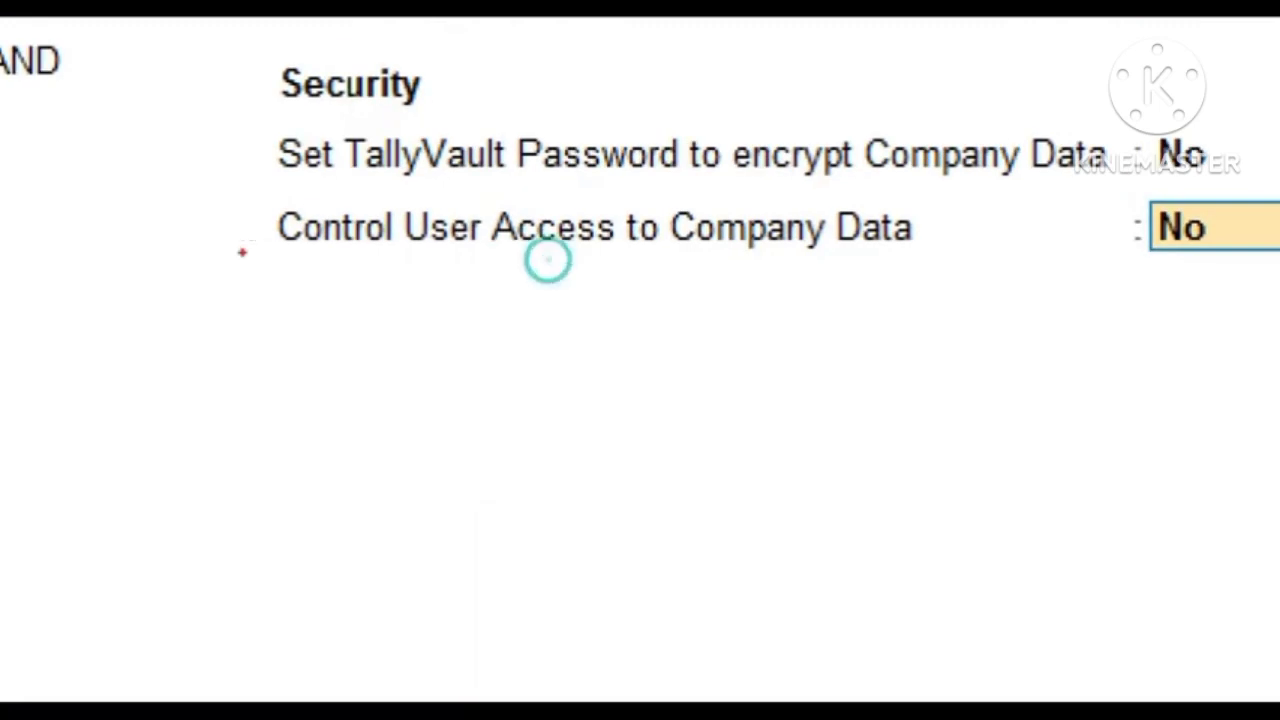
mouse_move(174, 170)
left_mouse_down()
mouse_move(434, 374)
mouse_move(1272, 358)
mouse_move(1278, 326)
left_mouse_up()
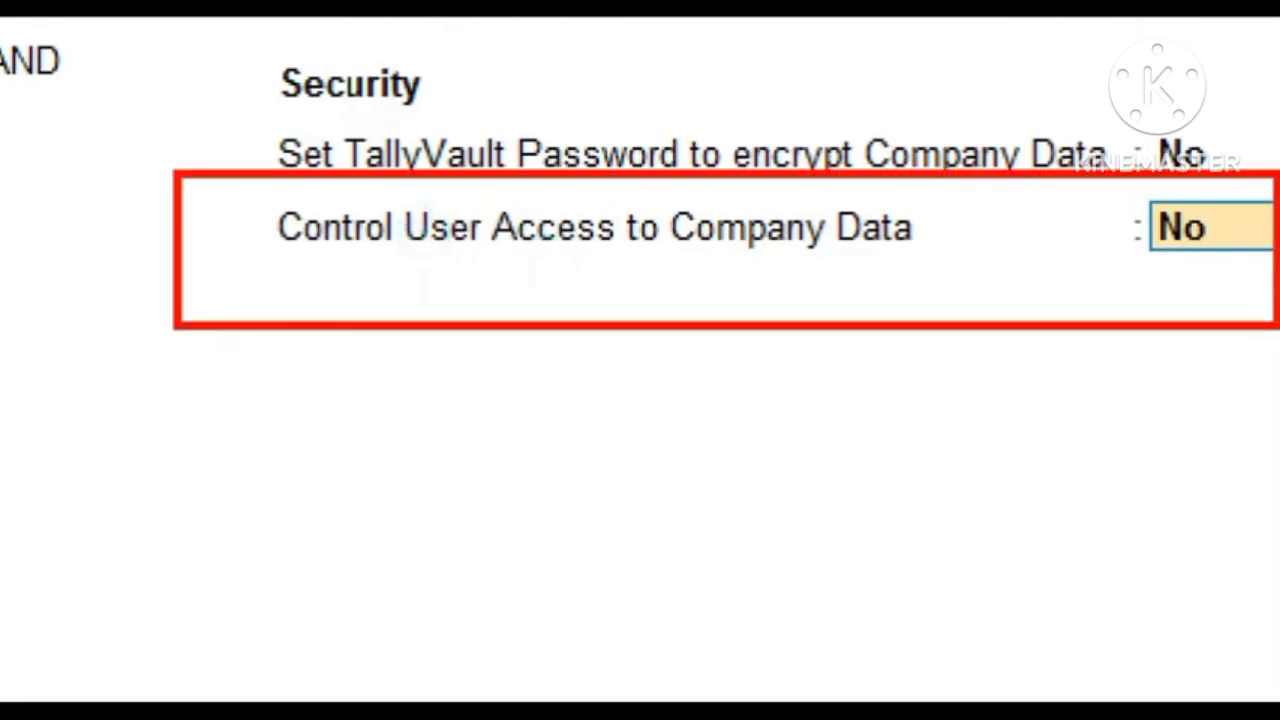
key("Escape")
Step: Enable user access control for the company data with administrator username 1, and enter and confirm the administrator password
type("Y")
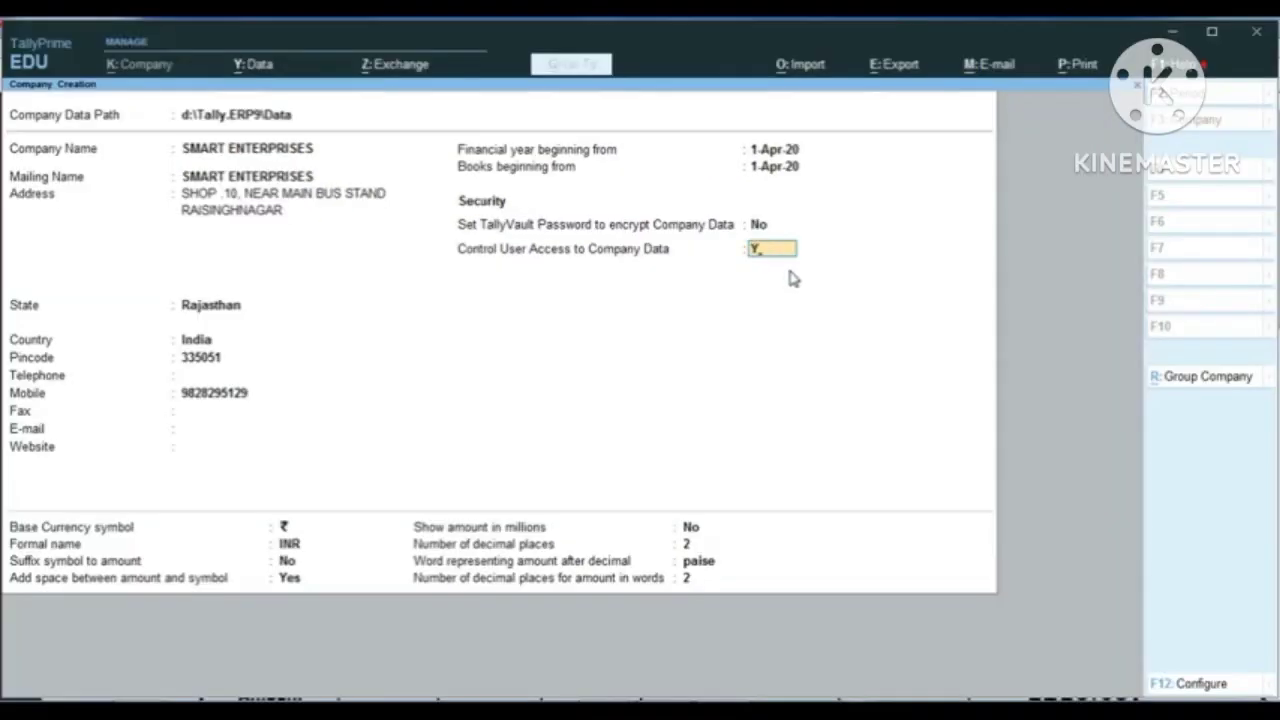
key("Return")
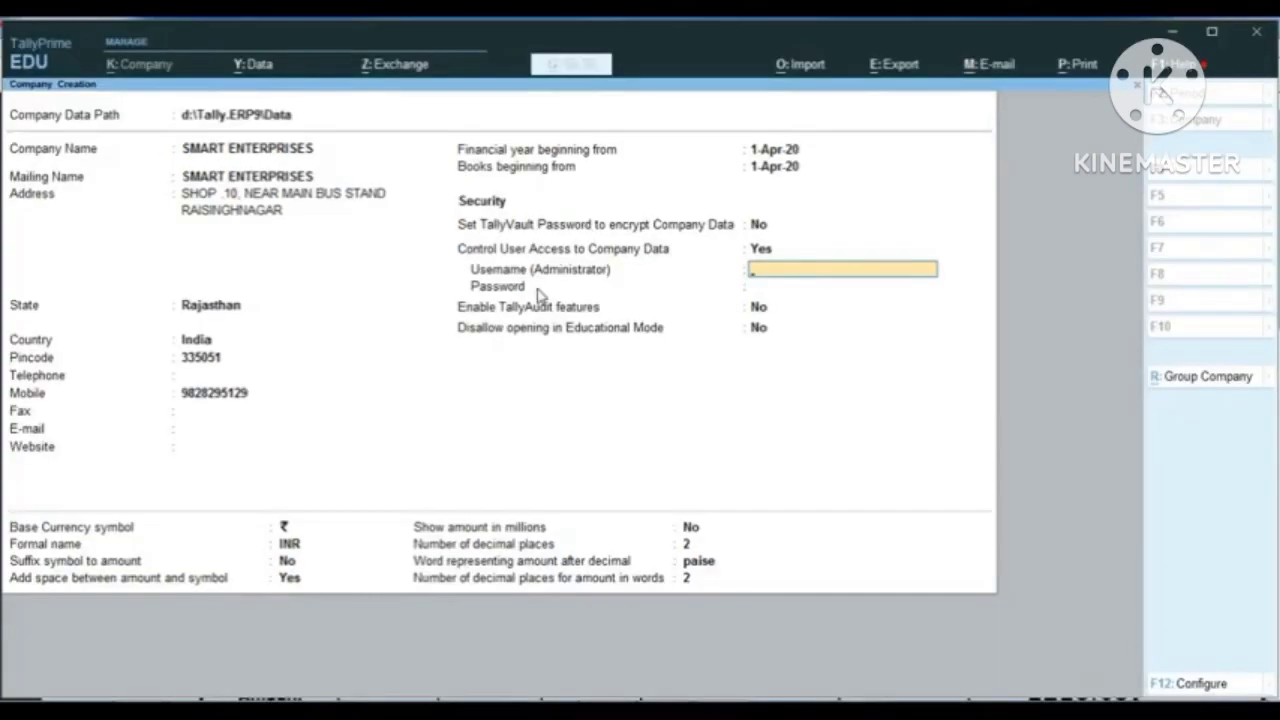
type("1")
key("Return")
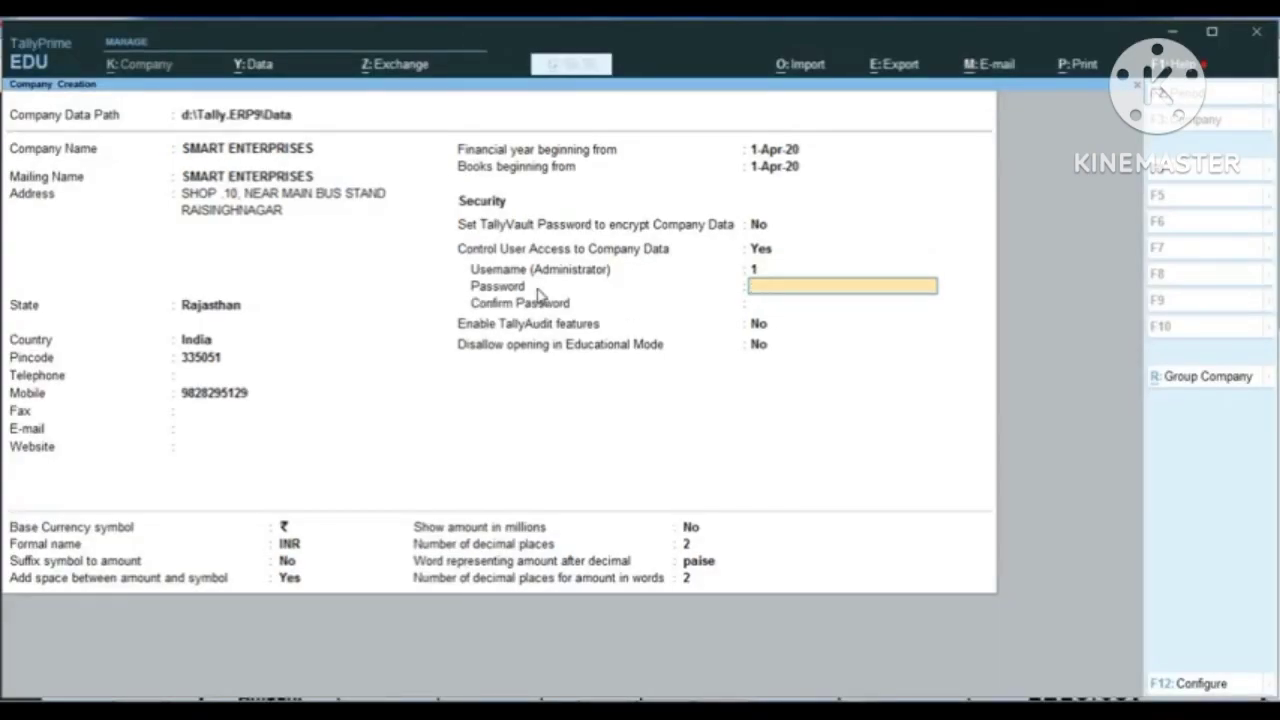
type("1")
key("Return")
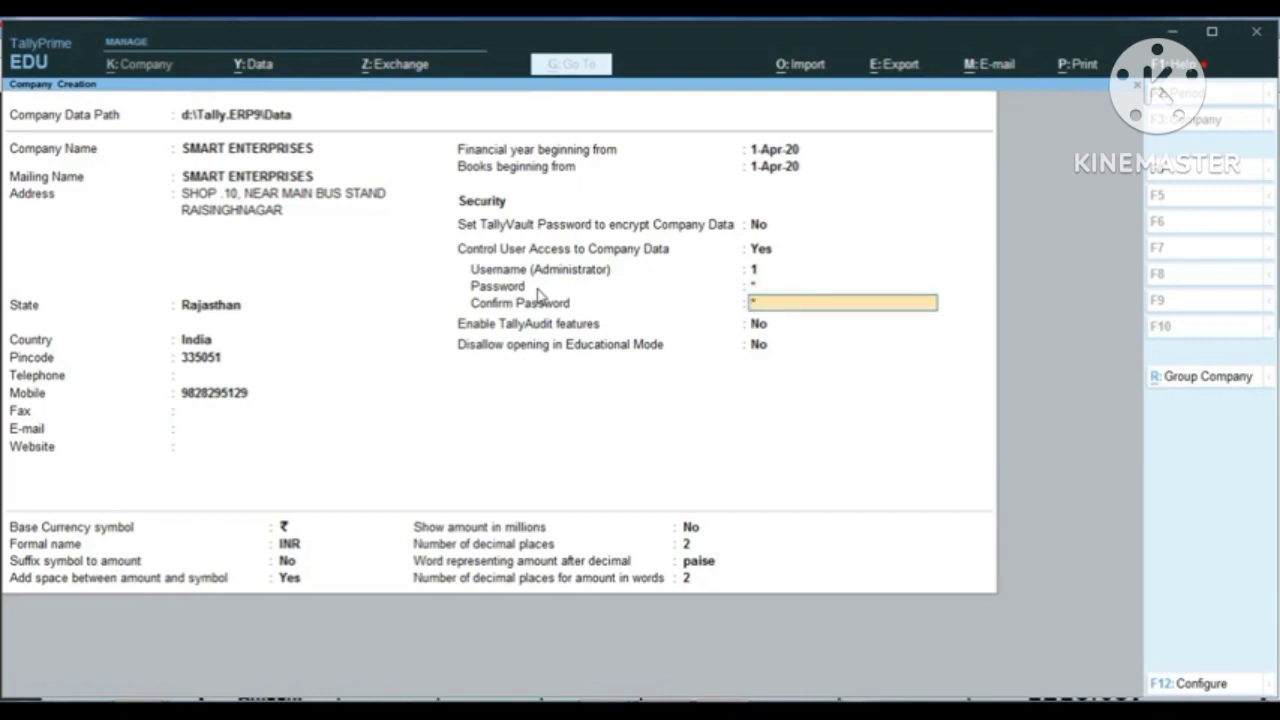
key("Return")
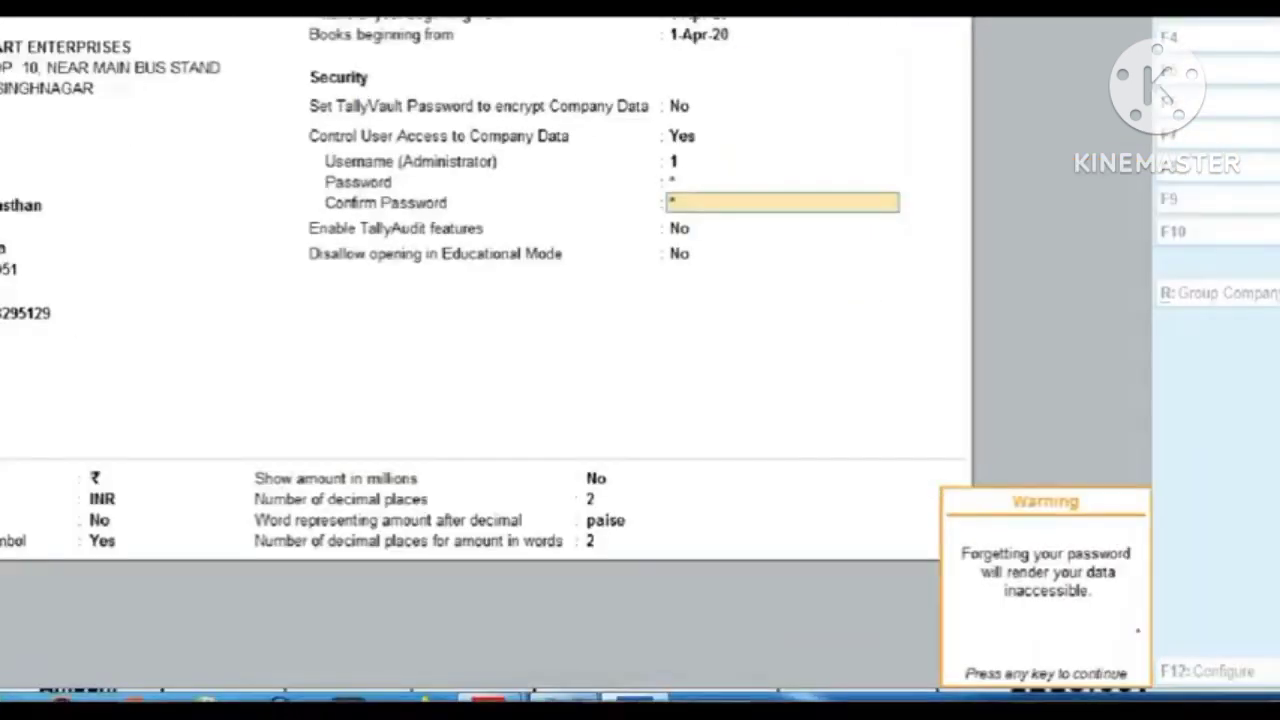
key("Return")
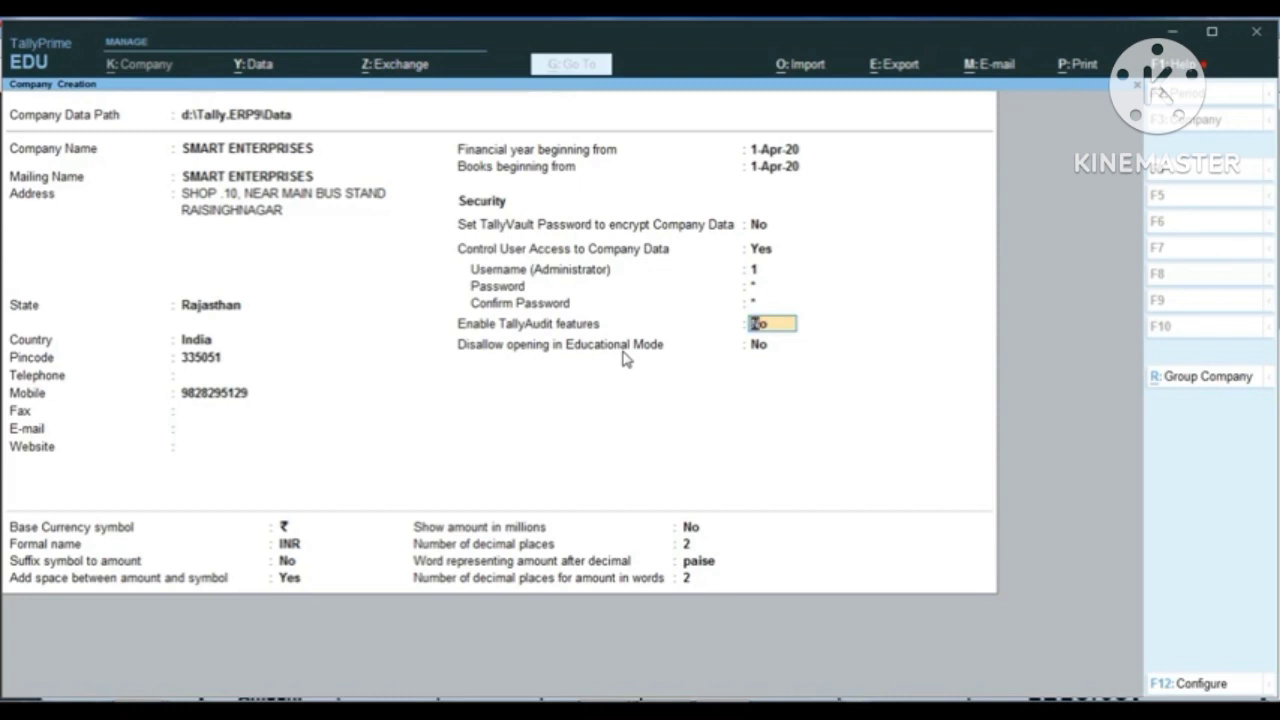
Step: Keep both the TallyAudit features and the ban on opening in Educational Mode at No, and proceed to the base currency symbol
key("Return")
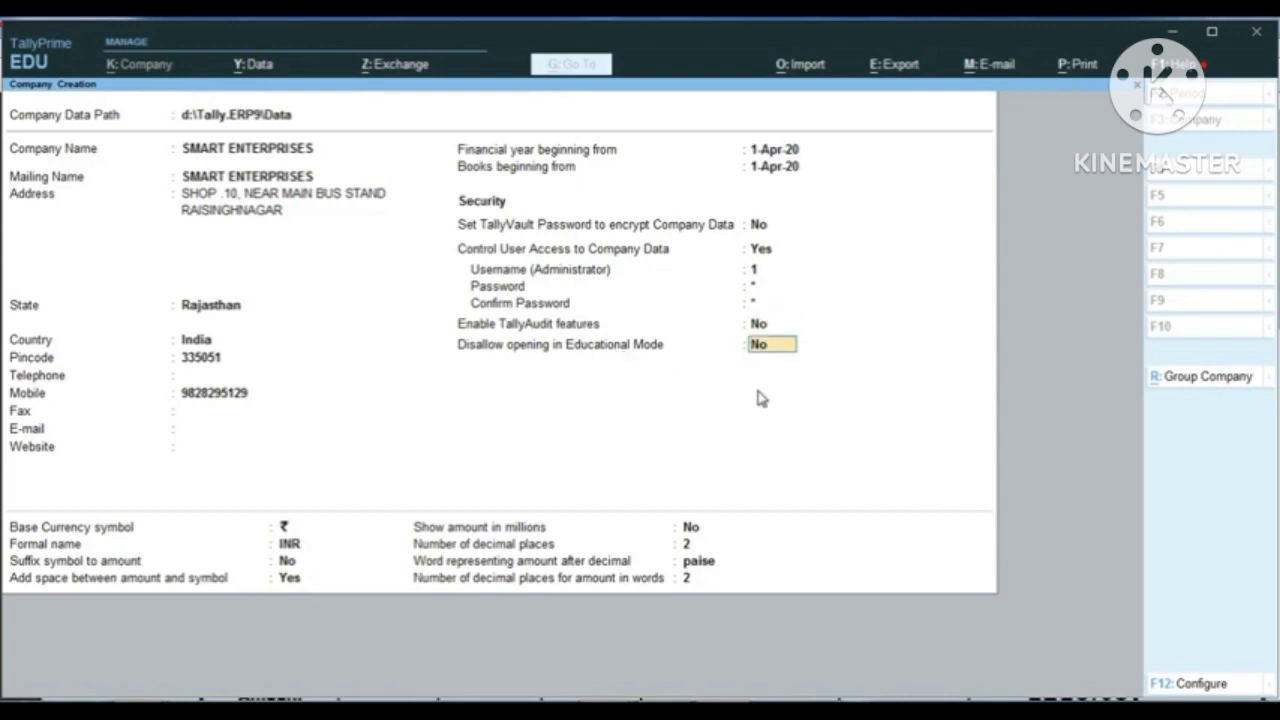
key("Return")
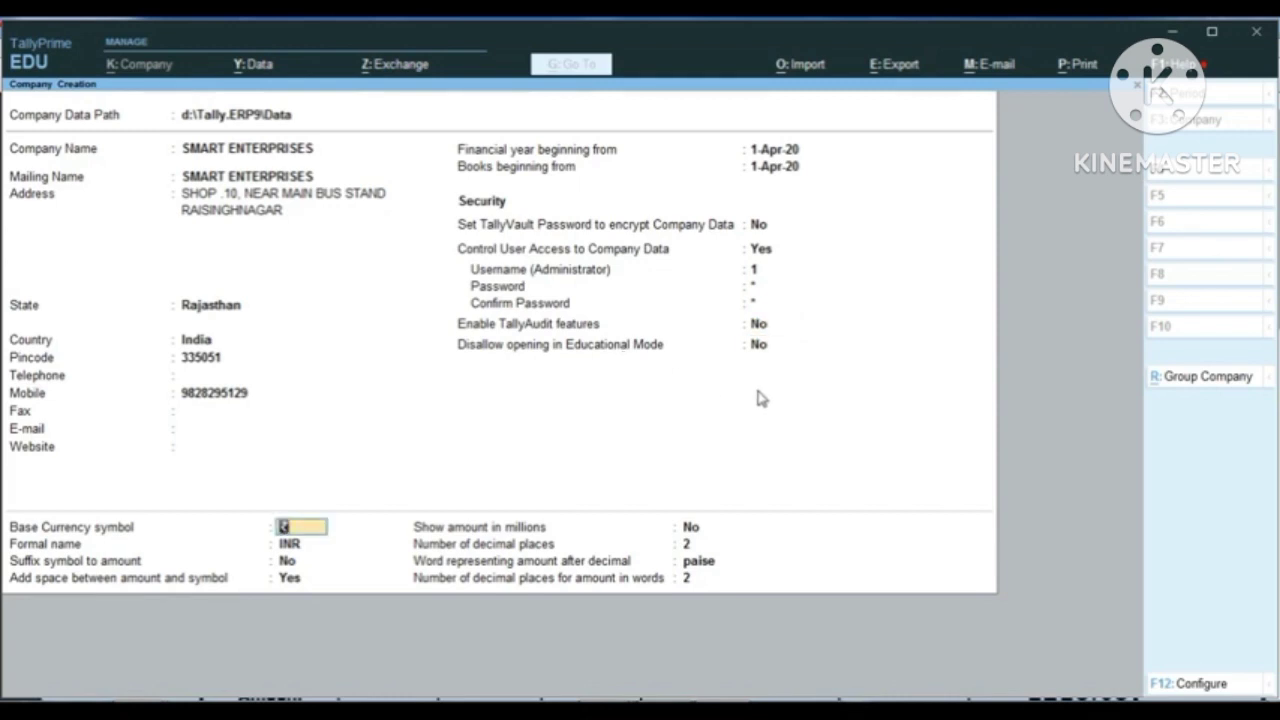
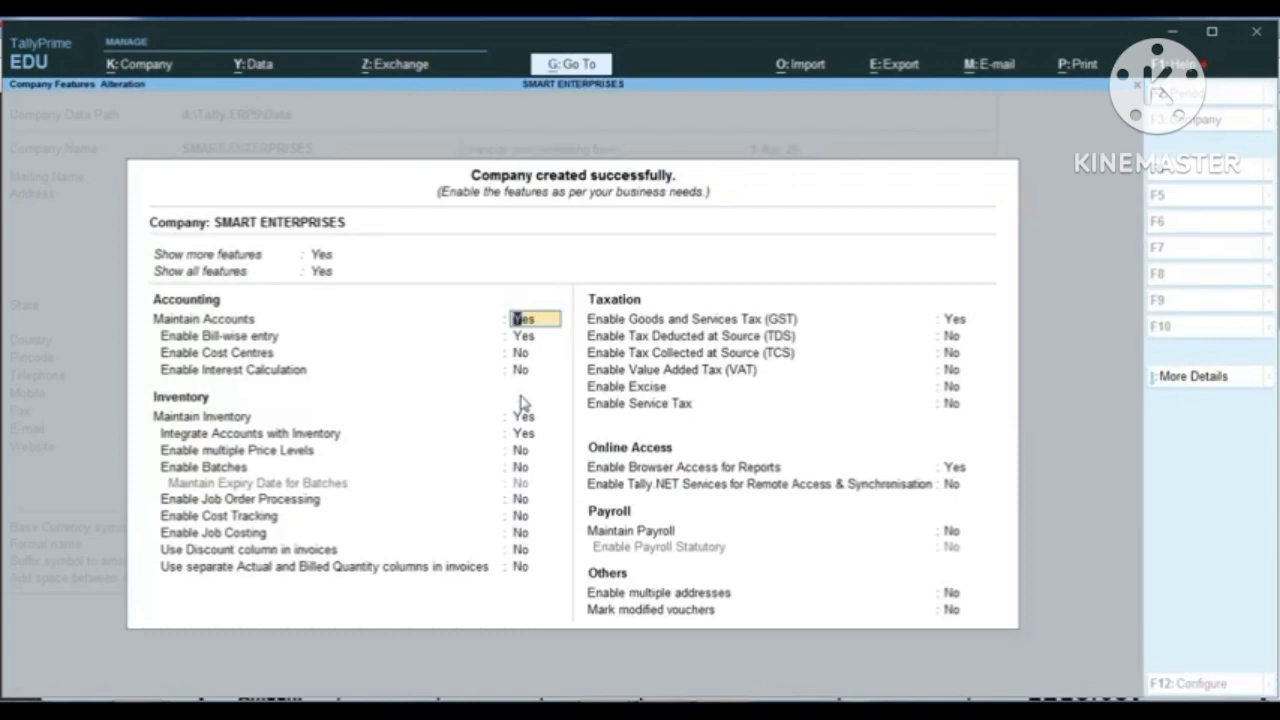
Step: Finish the company creation by leaving the initial features screen of SMART ENTERPRISES for the Gateway of Tally
key("ctrl")
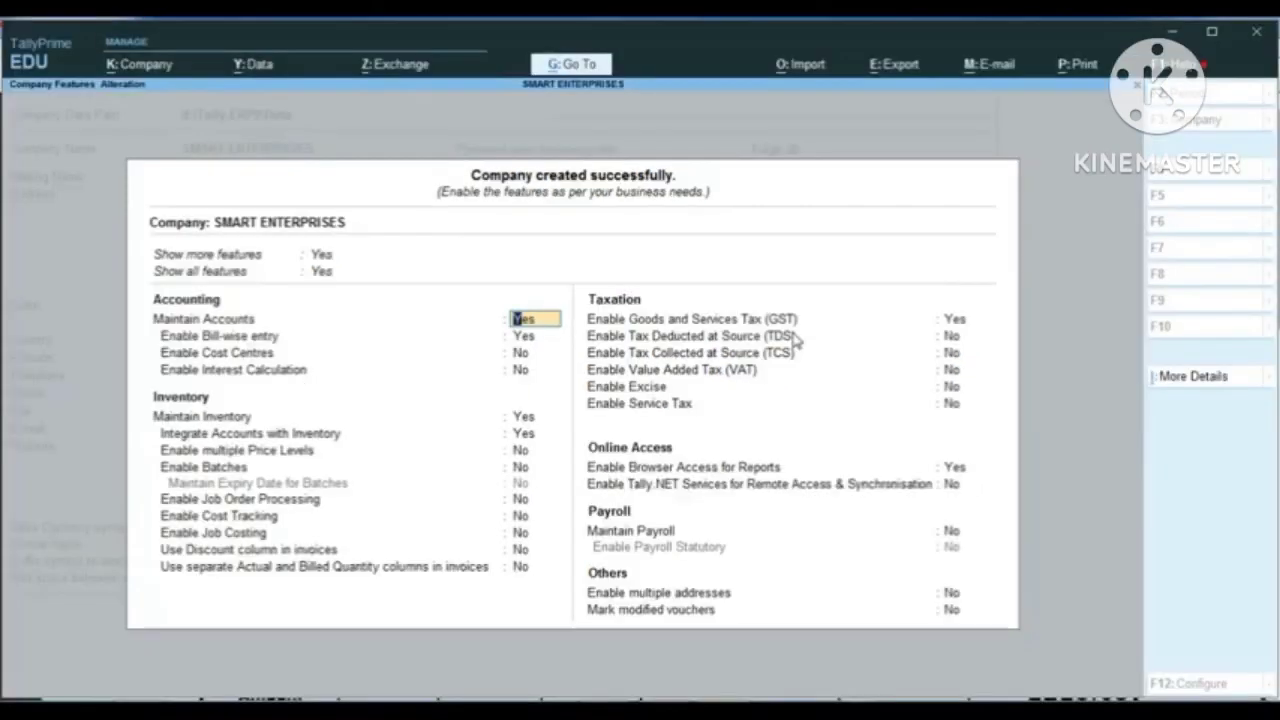
key("Escape")
key("Return")
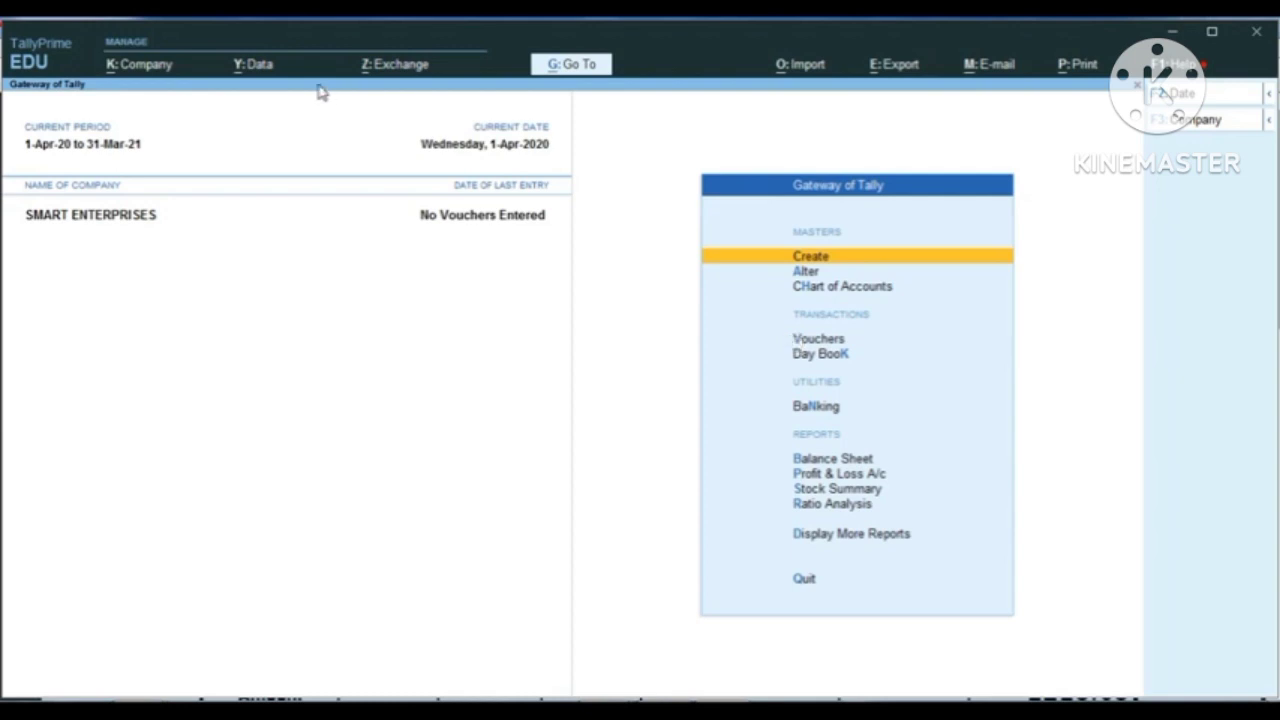
Step: Open the company features of SMART ENTERPRISES and confirm Goods and Services Tax (GST) as Yes to bring up its details
key("ctrl")
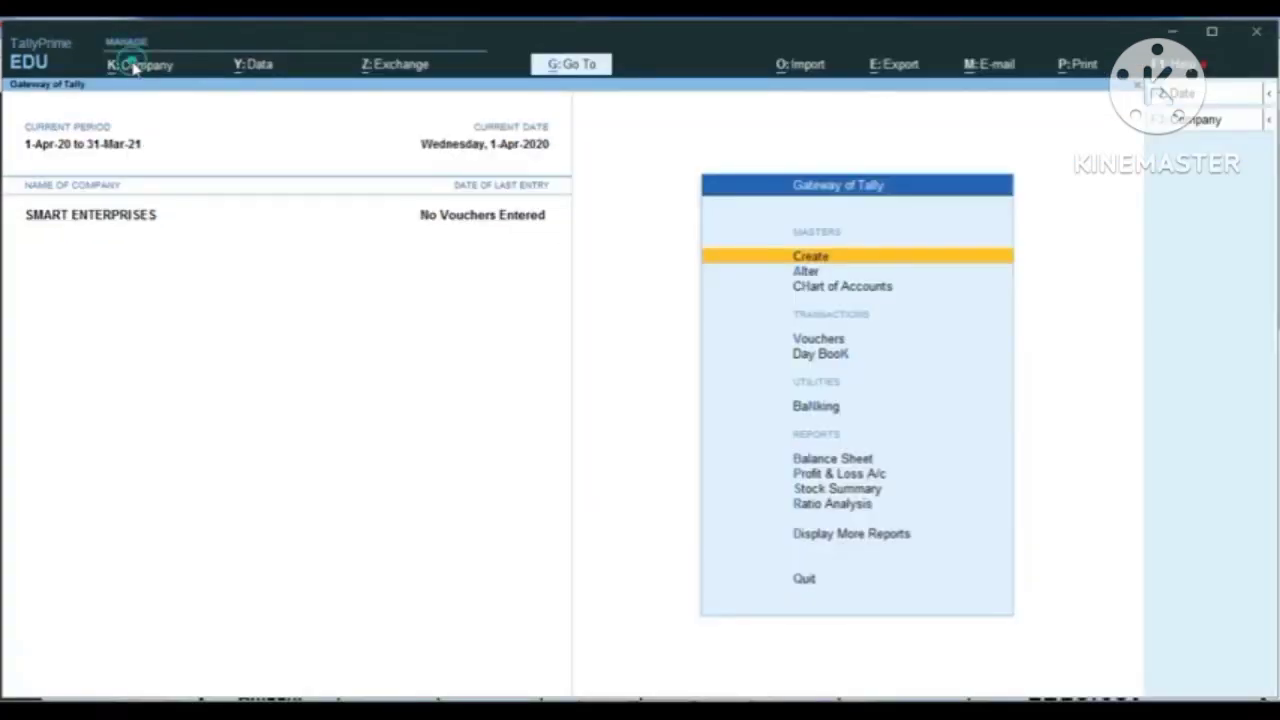
left_click(236, 104)
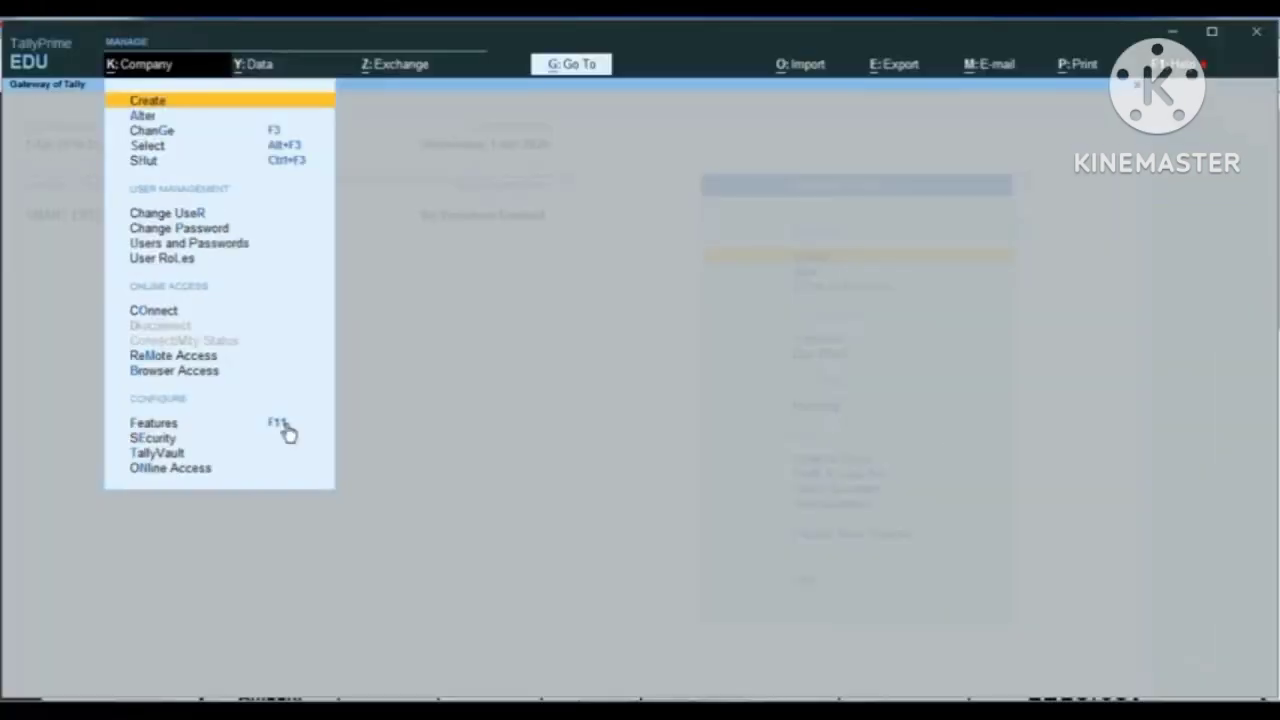
left_click(285, 424)
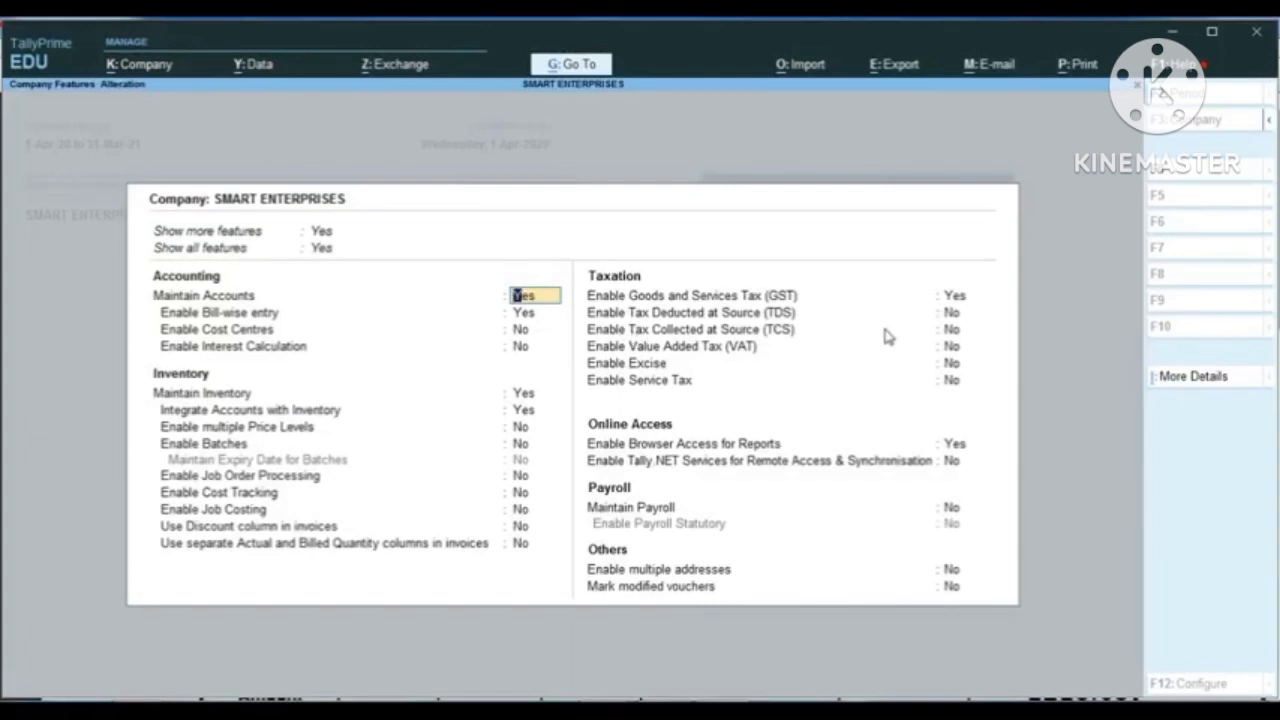
left_click(956, 297)
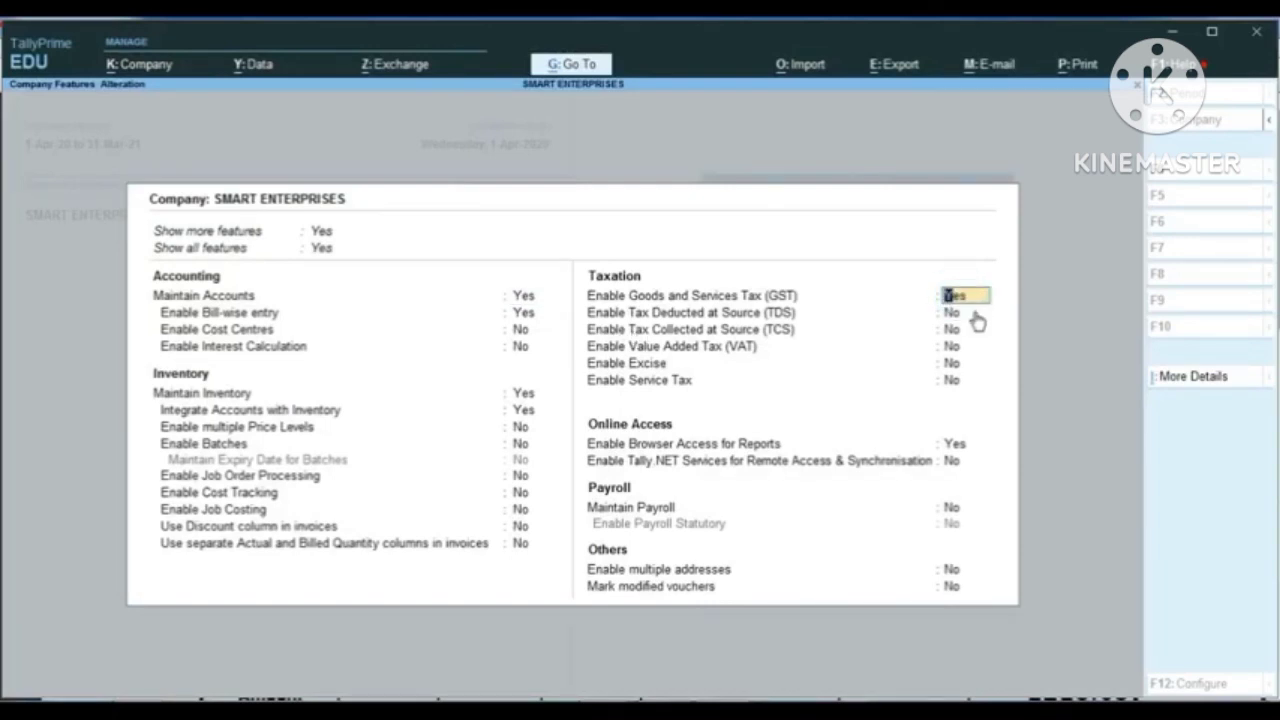
key("Return")
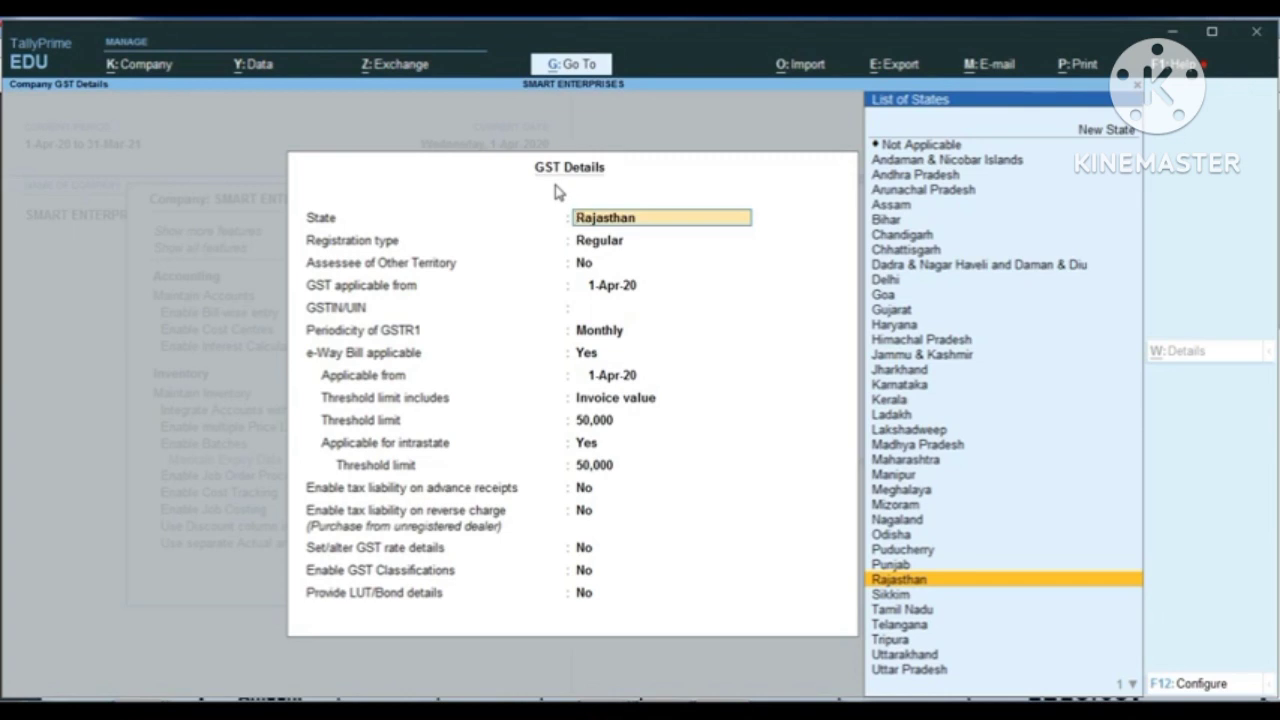
Step: Accept Rajasthan as the state, Regular registration, No for other territory and GST applicable from 1-Apr-20, leaving GSTIN/UIN blank
key("Return")
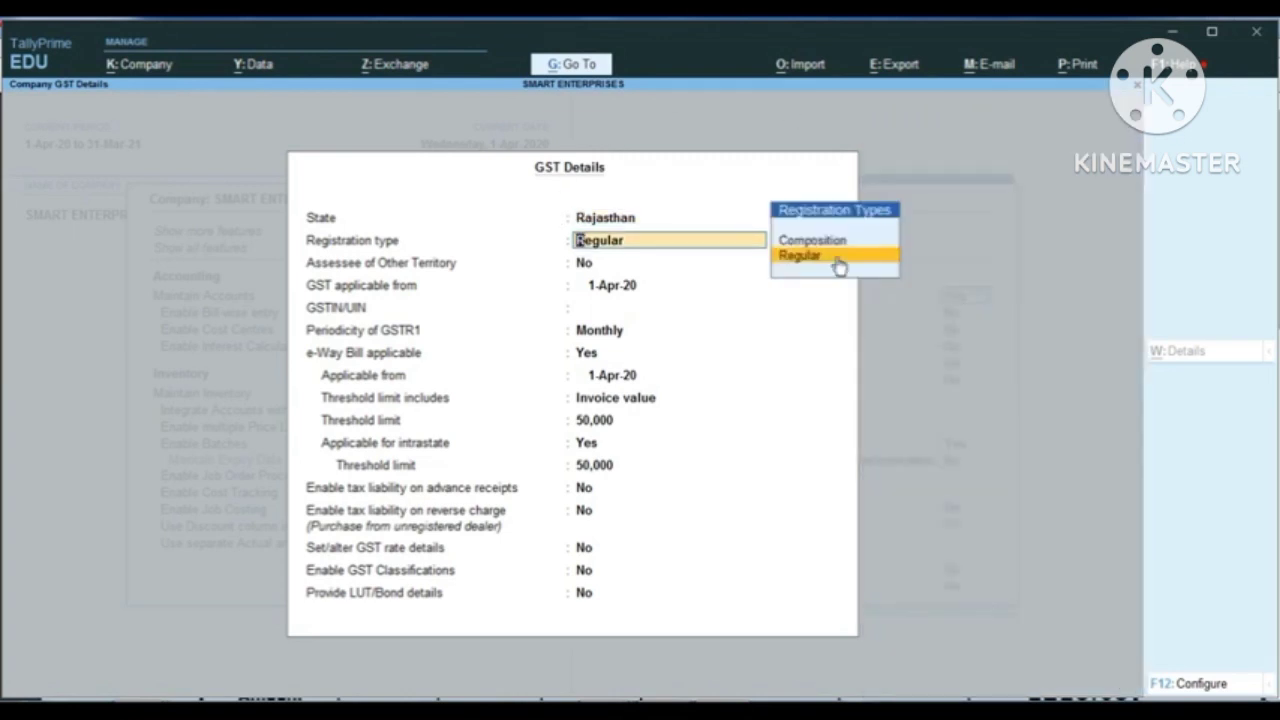
key("ctrl")
key("Return")
key("Return")
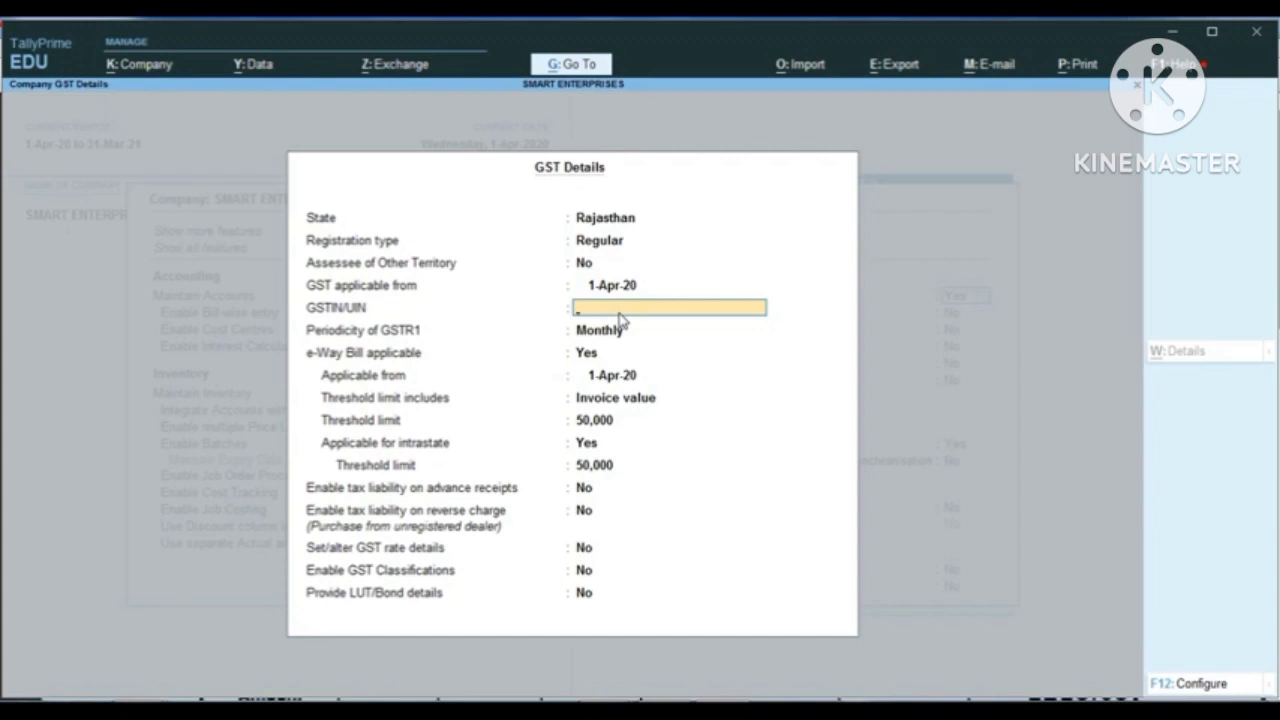
key("Return")
key("Return")
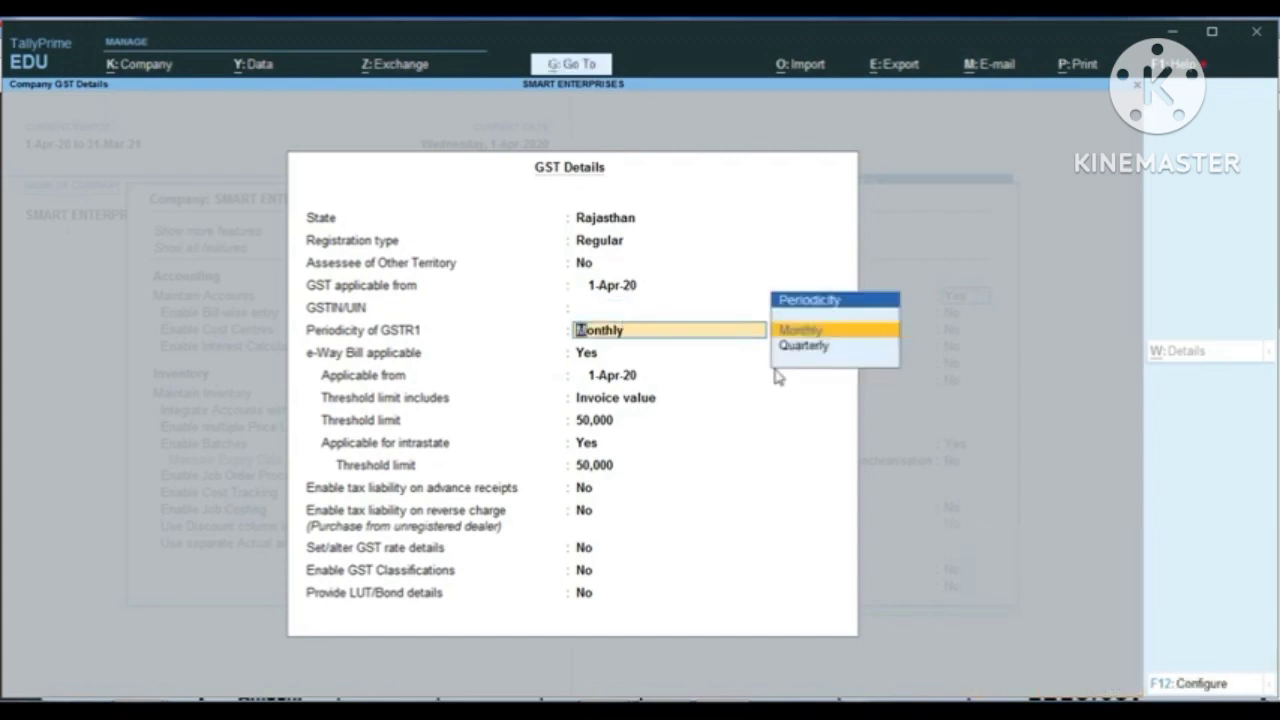
Step: Keep GSTR1 periodicity Monthly and the e-Way Bill applicable from 1-Apr-20 with 50,000 threshold limits, and accept the GST details
key("Return")
key("Return")
key("Return")
key("Return")
key("Return")
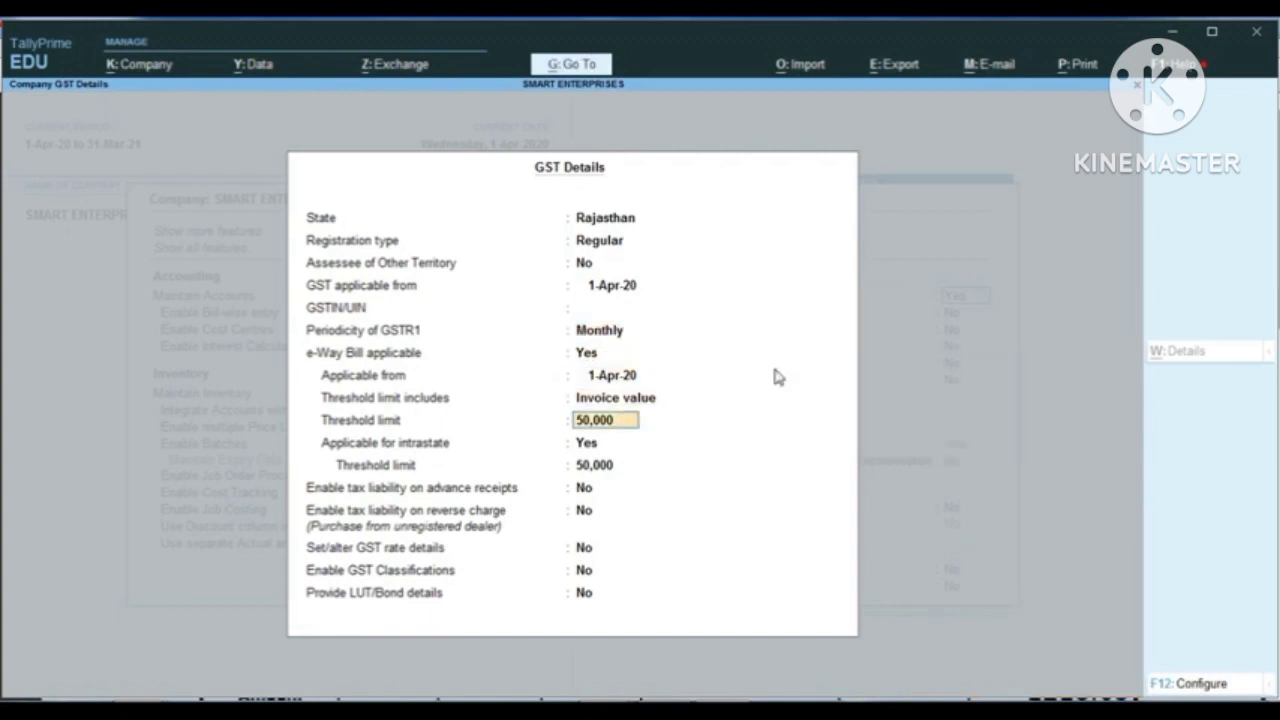
key("Return")
key("Return")
key("Return")
key("Return")
key("Return")
key("Return")
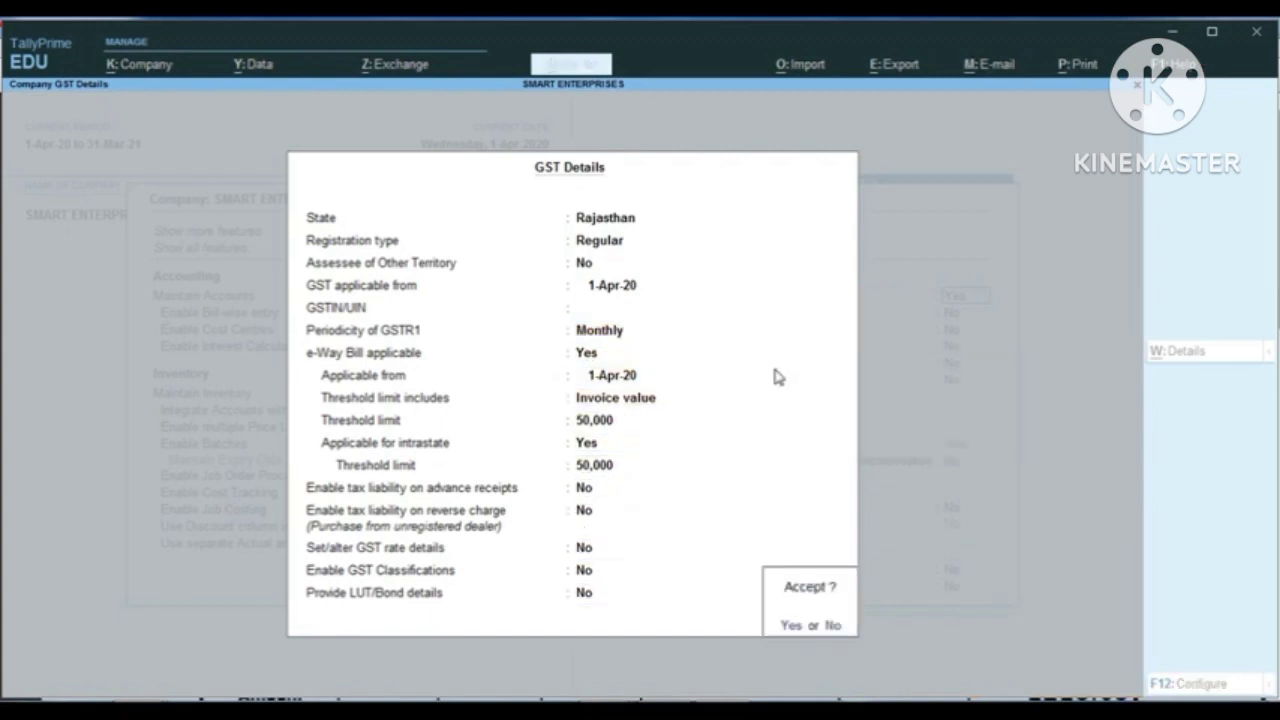
key("Return")
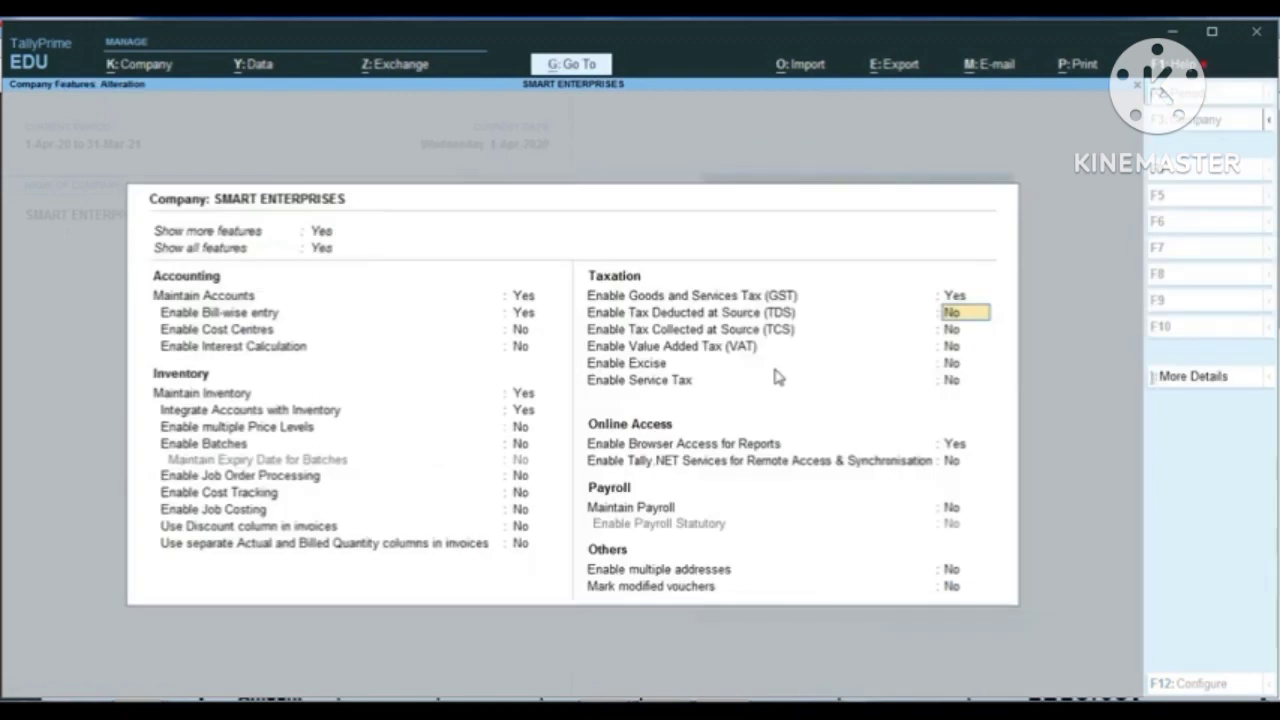
Step: Keep TDS and all remaining company features at their default settings and save the features
key("Return")
key("Return")
key("Return")
key("Return")
key("Return")
key("Return")
key("Return")
key("Return")
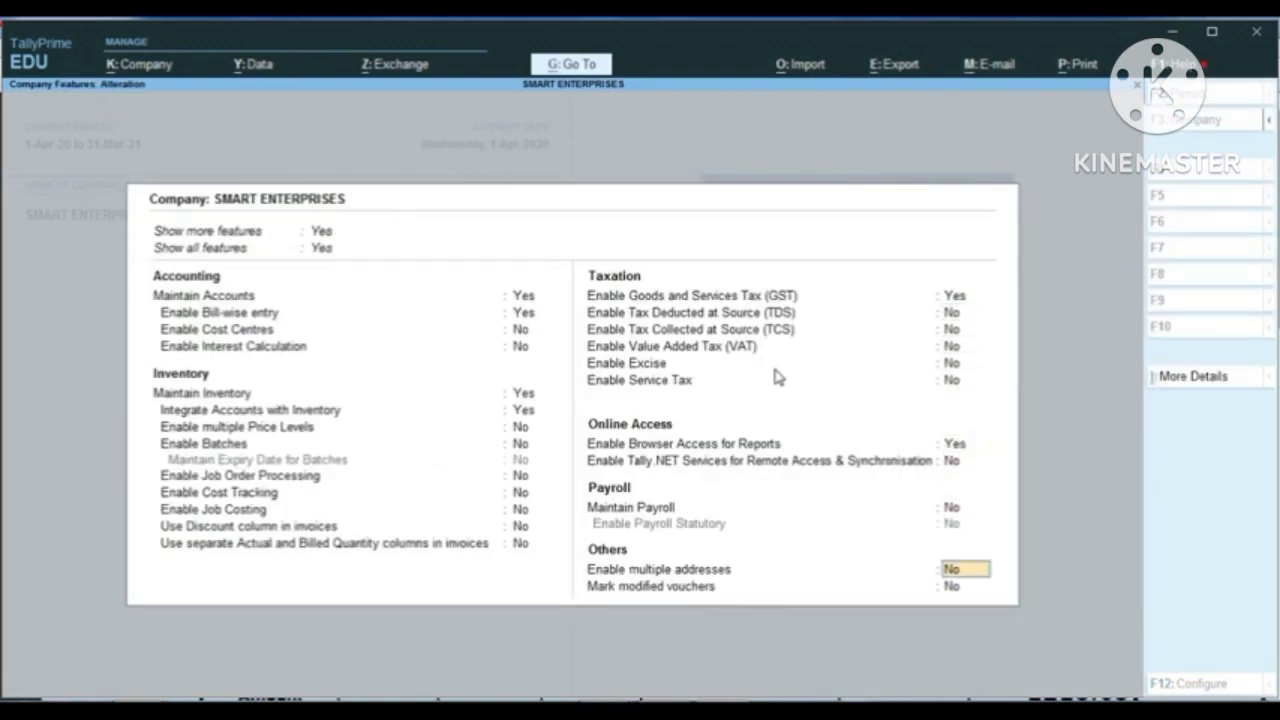
key("Return")
key("Return")
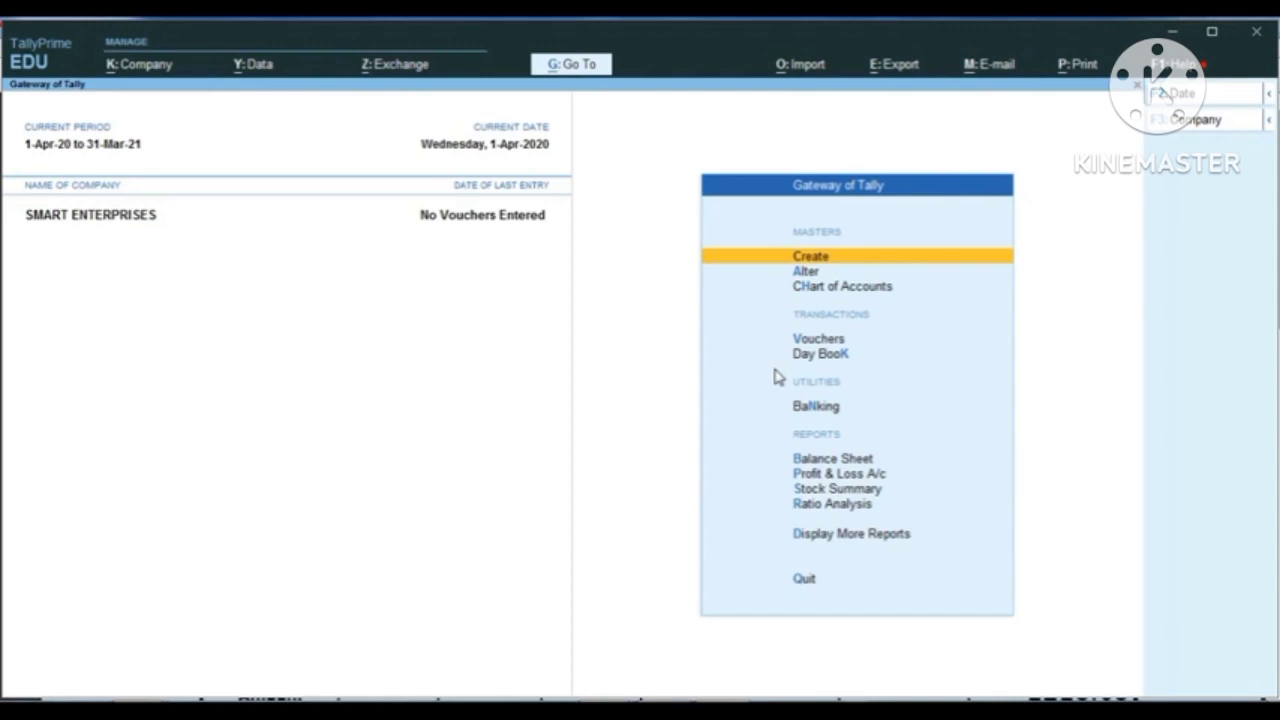
Step: Open the list of voucher types for master alteration
key("Down")
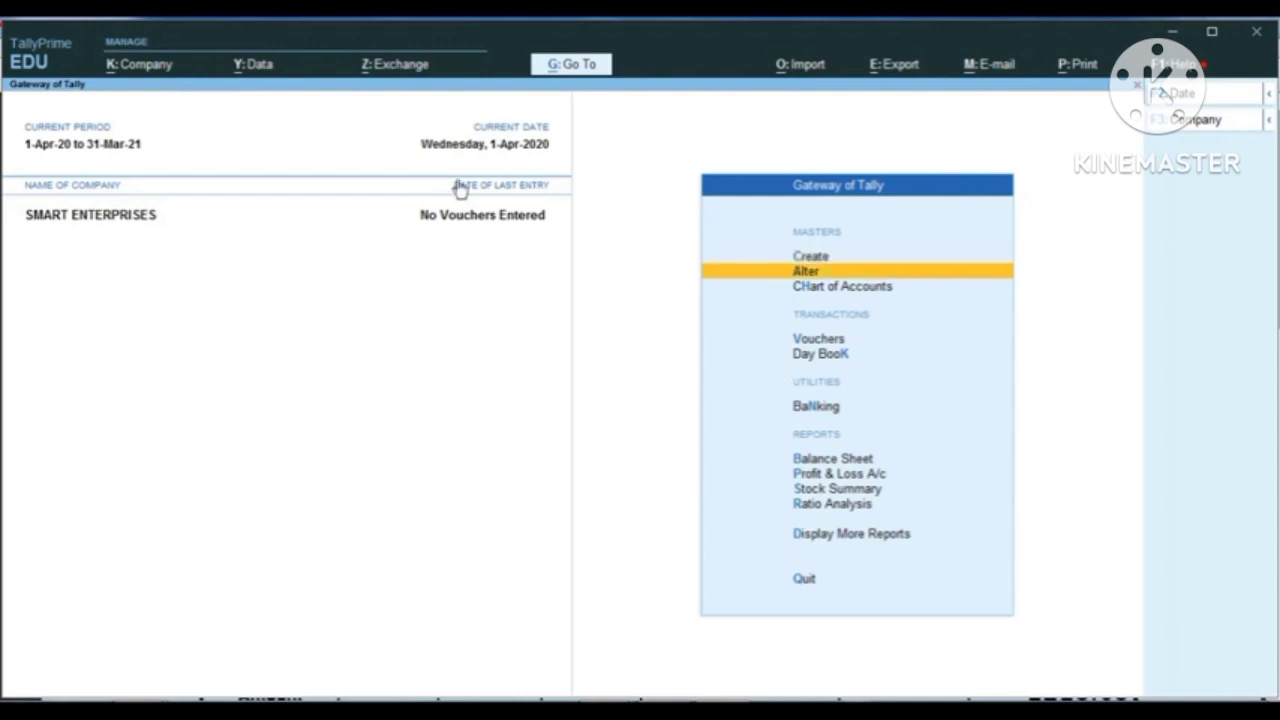
key("ctrl+1")
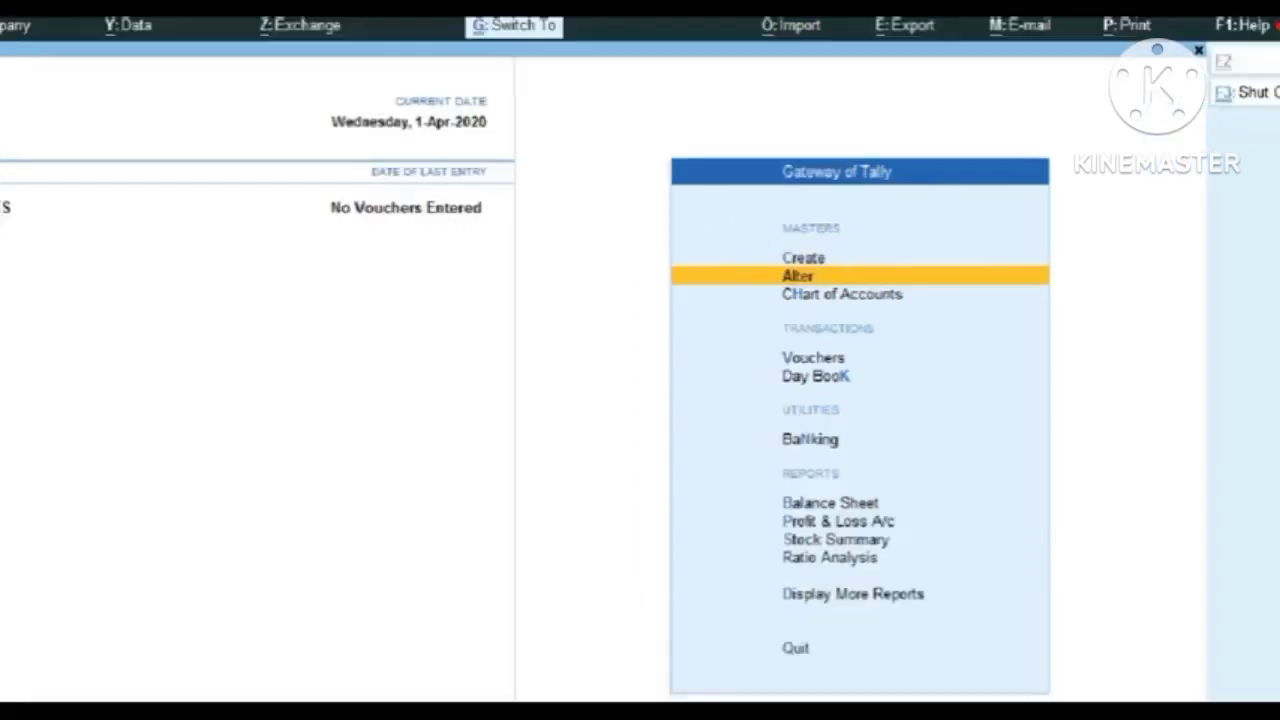
left_click(846, 266)
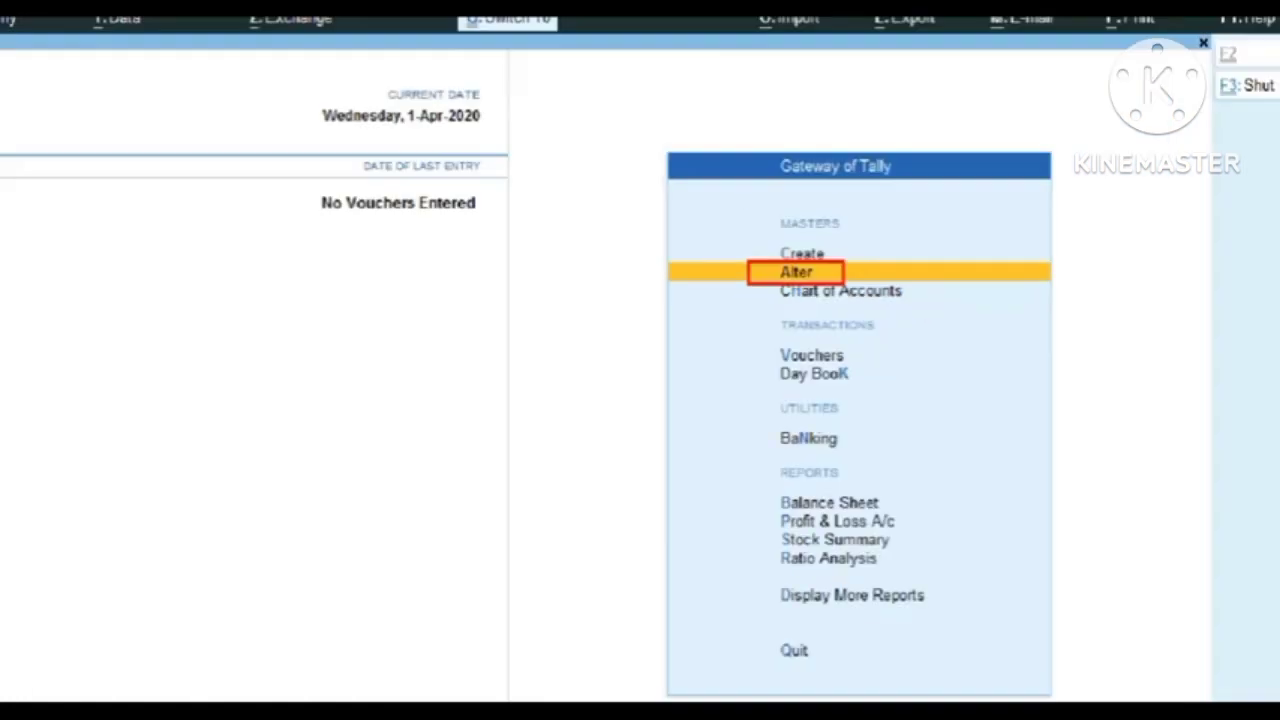
key("Return")
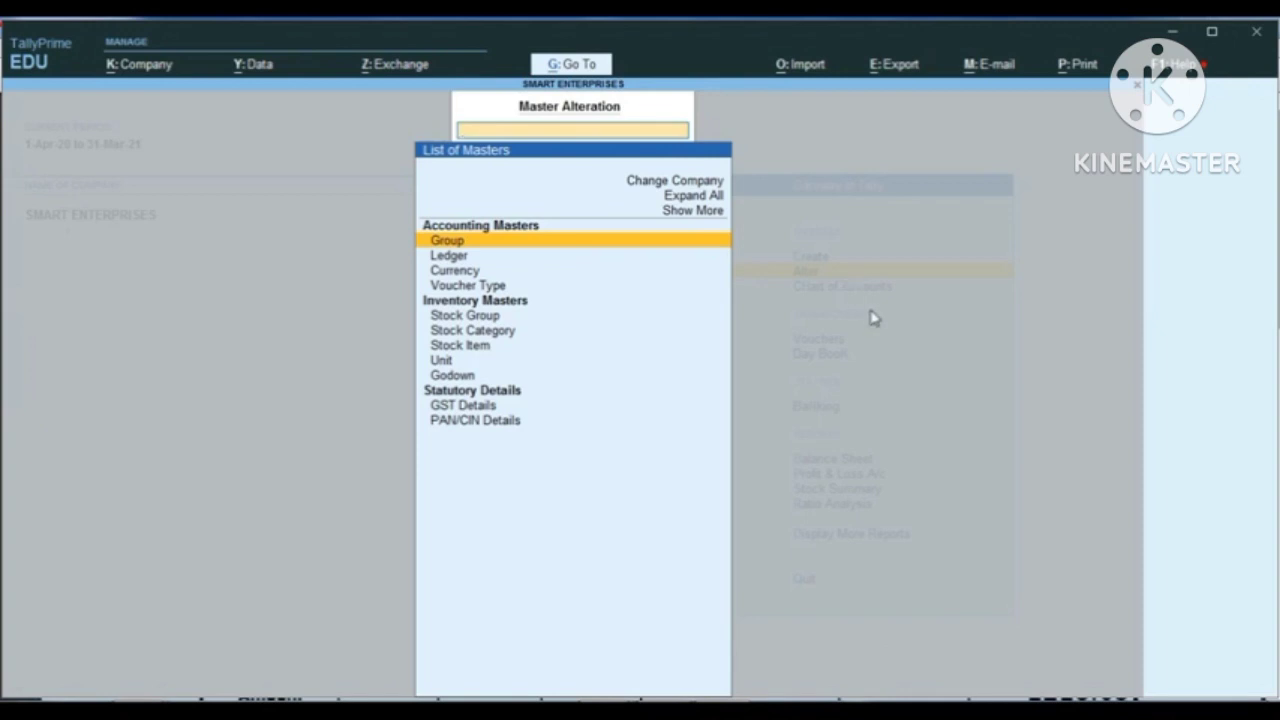
key("Down")
key("Down")
key("Down")
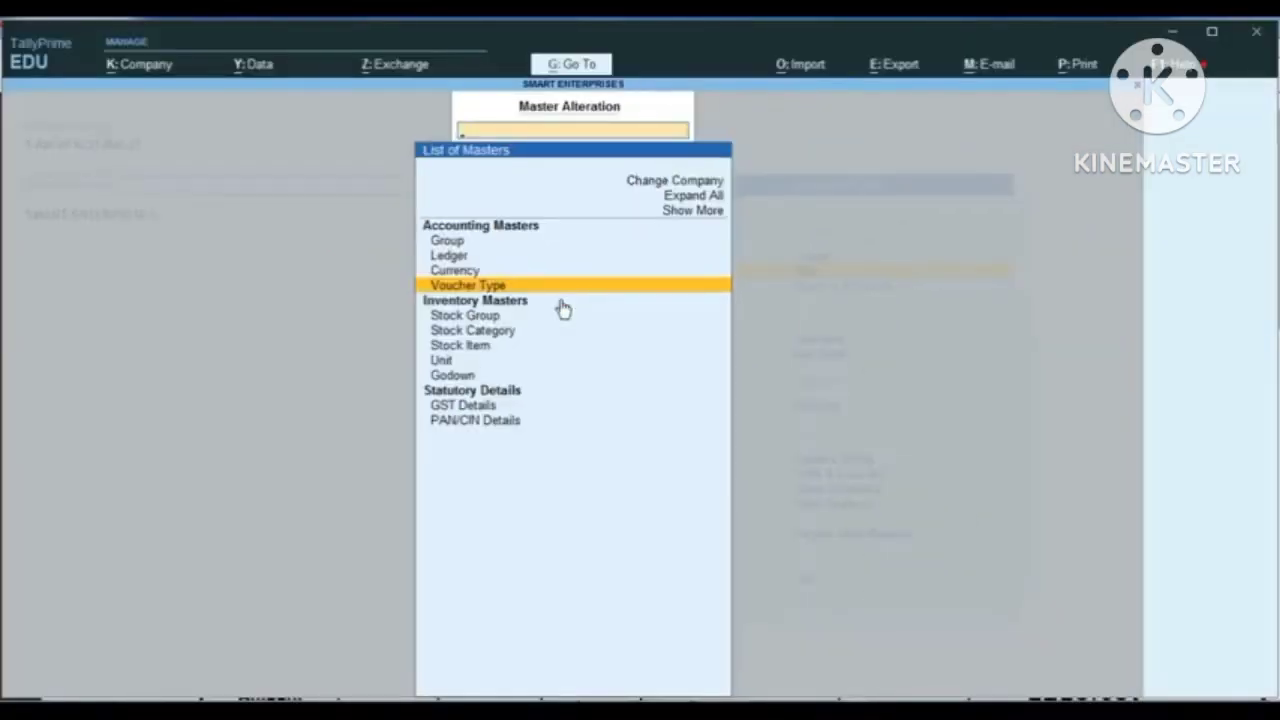
key("Return")
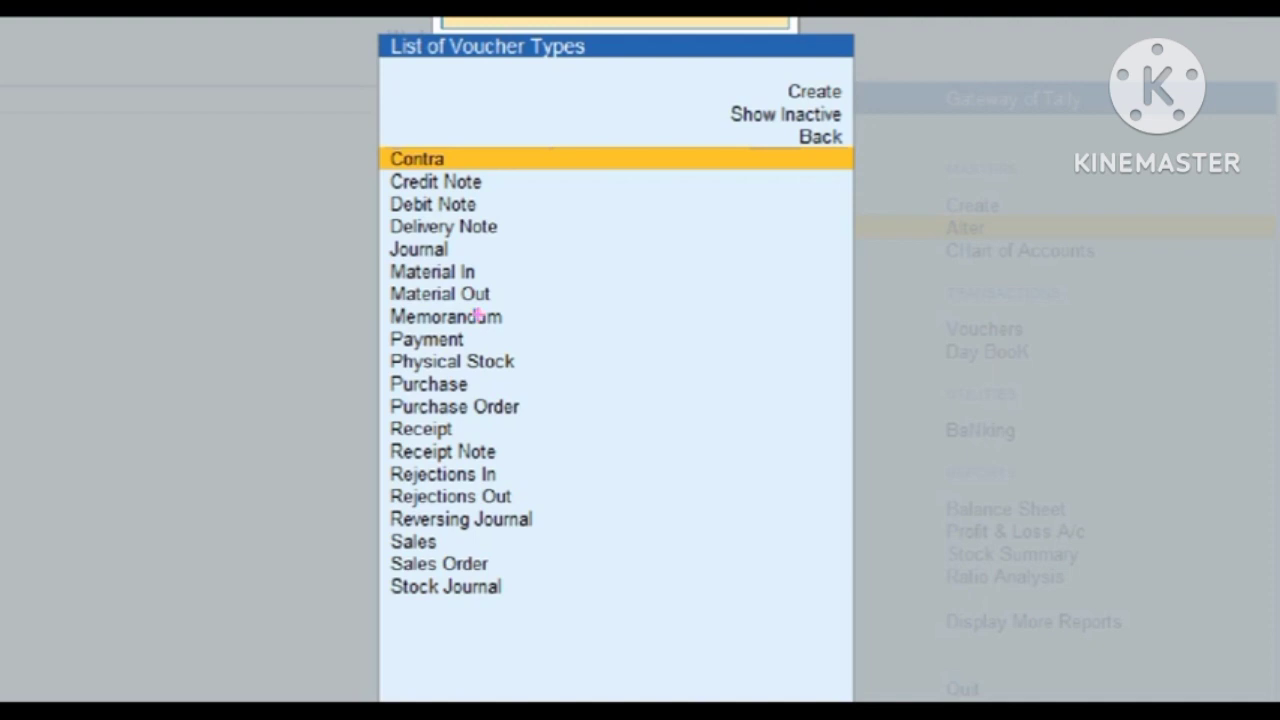
Step: Open the Purchase voucher type and set its method of voucher numbering to Manual
type("PU")
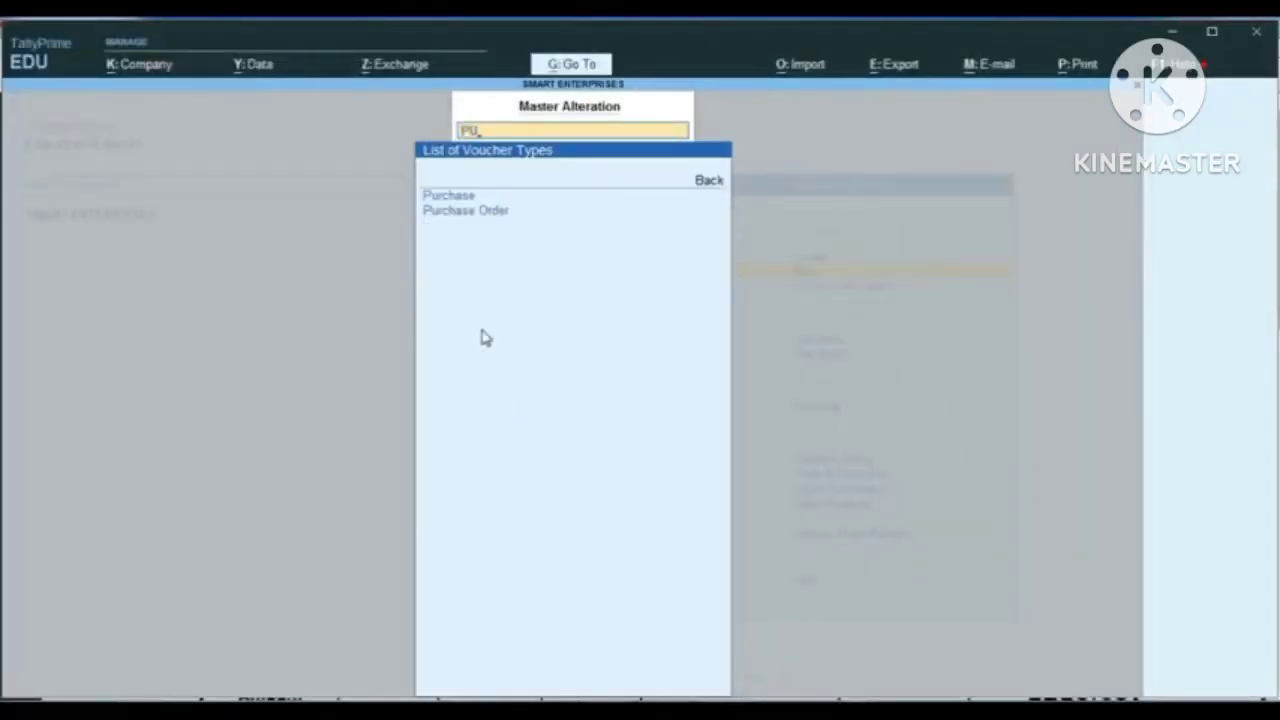
key("Return")
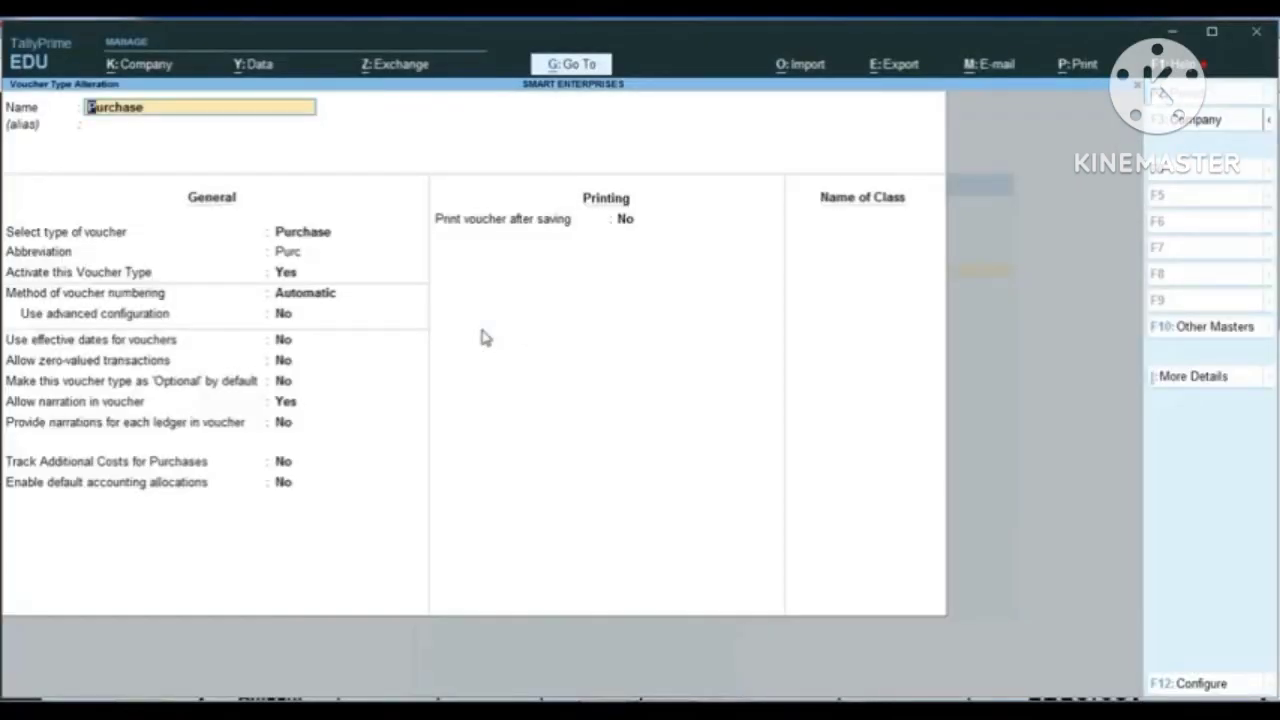
key("Return")
key("Return")
key("Return")
key("Return")
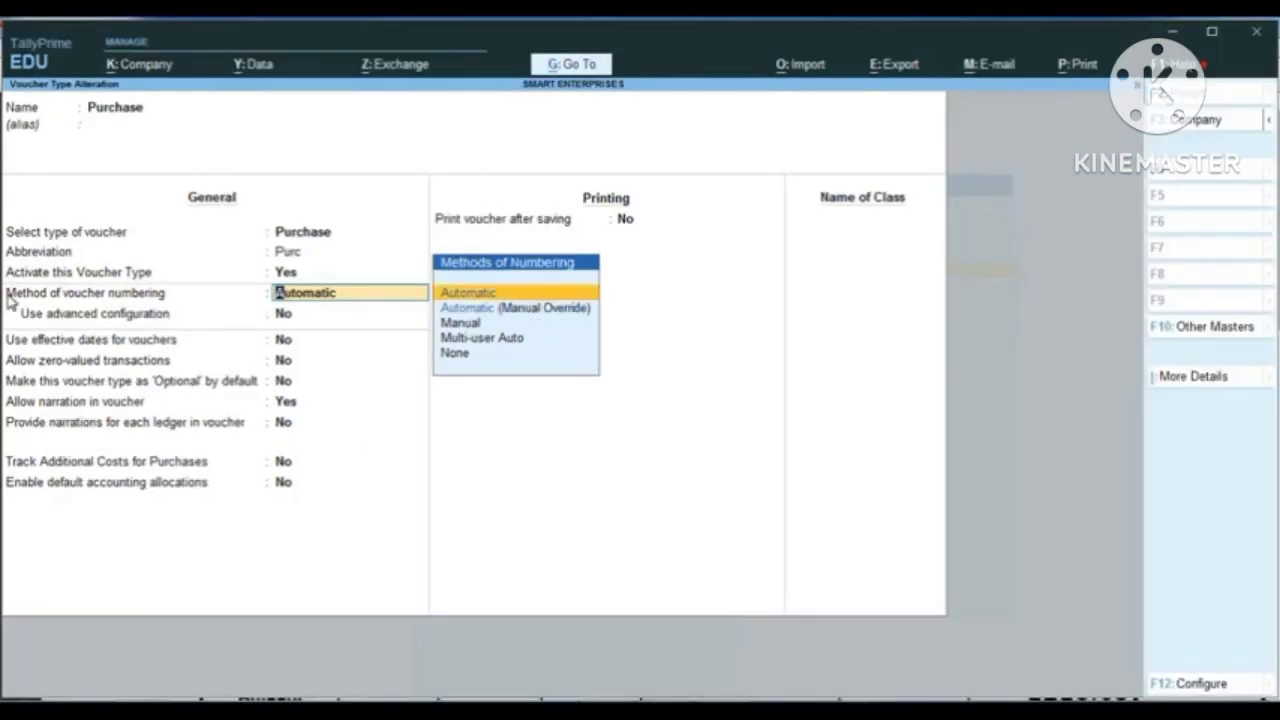
key("Down")
key("Down")
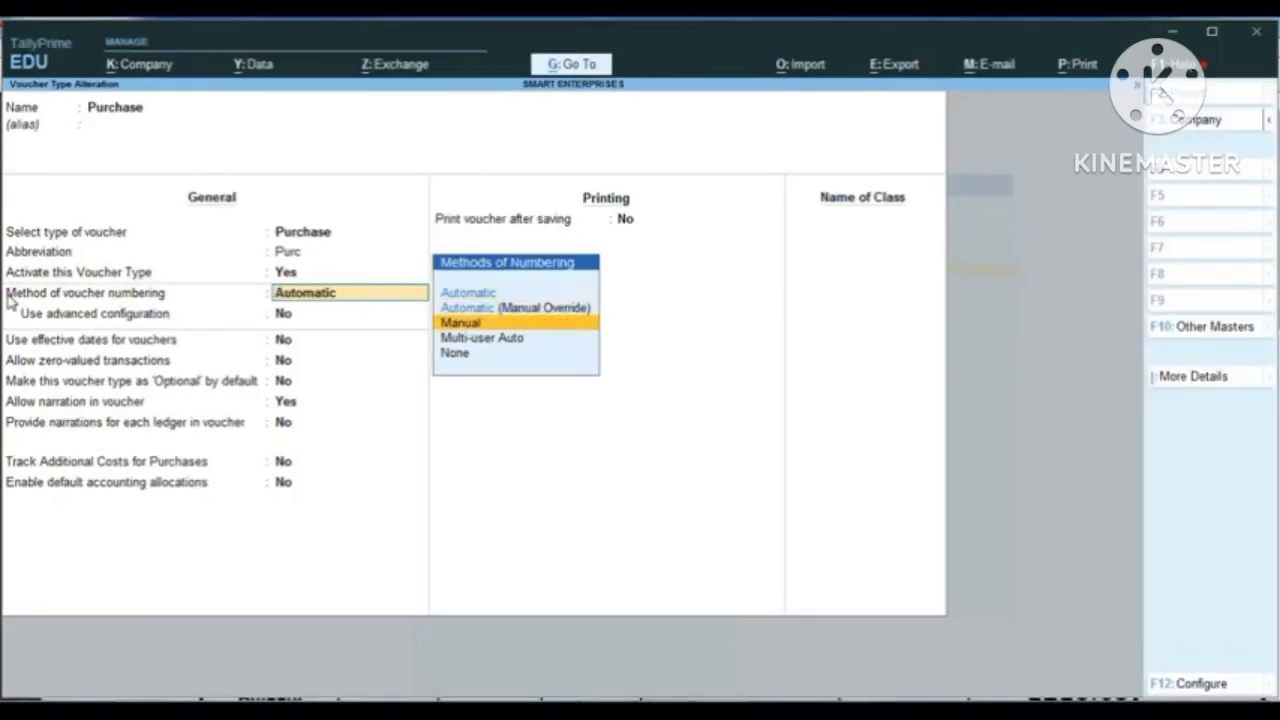
key("Return")
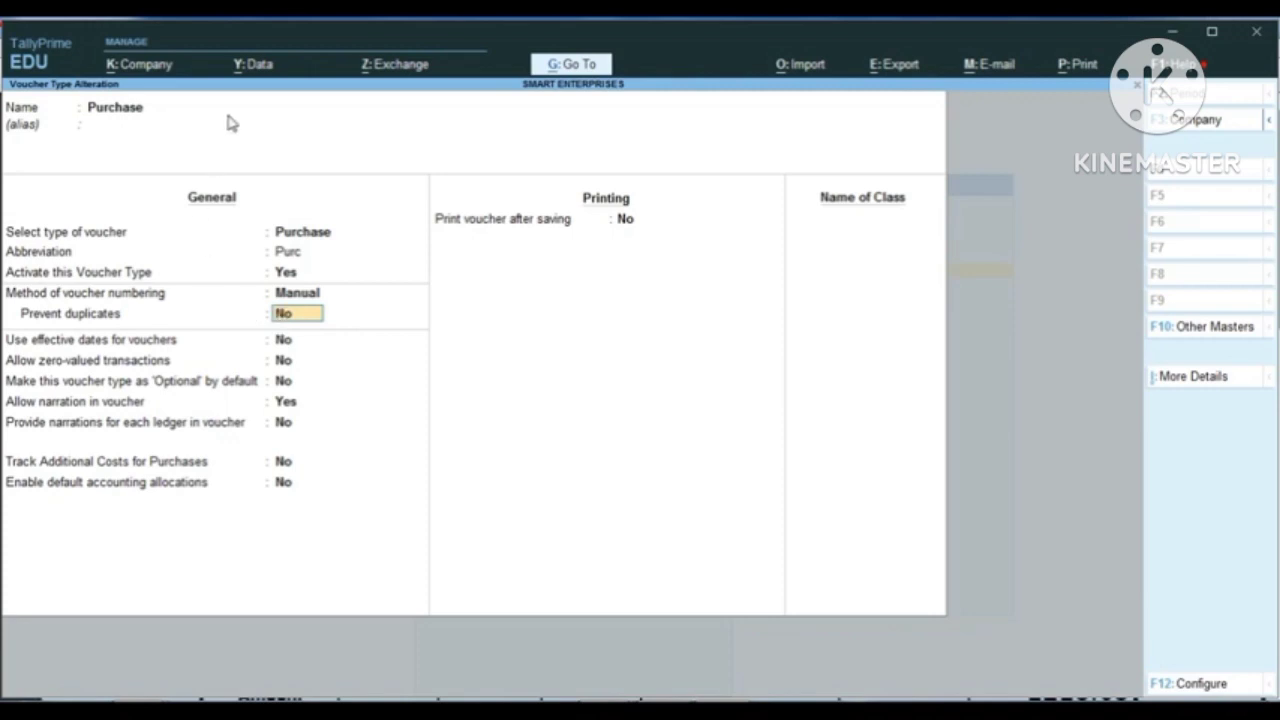
Step: Set Prevent duplicates to Yes for Purchase, keep its remaining options at their defaults, and return to the list of voucher types
type("Y")
key("Return")
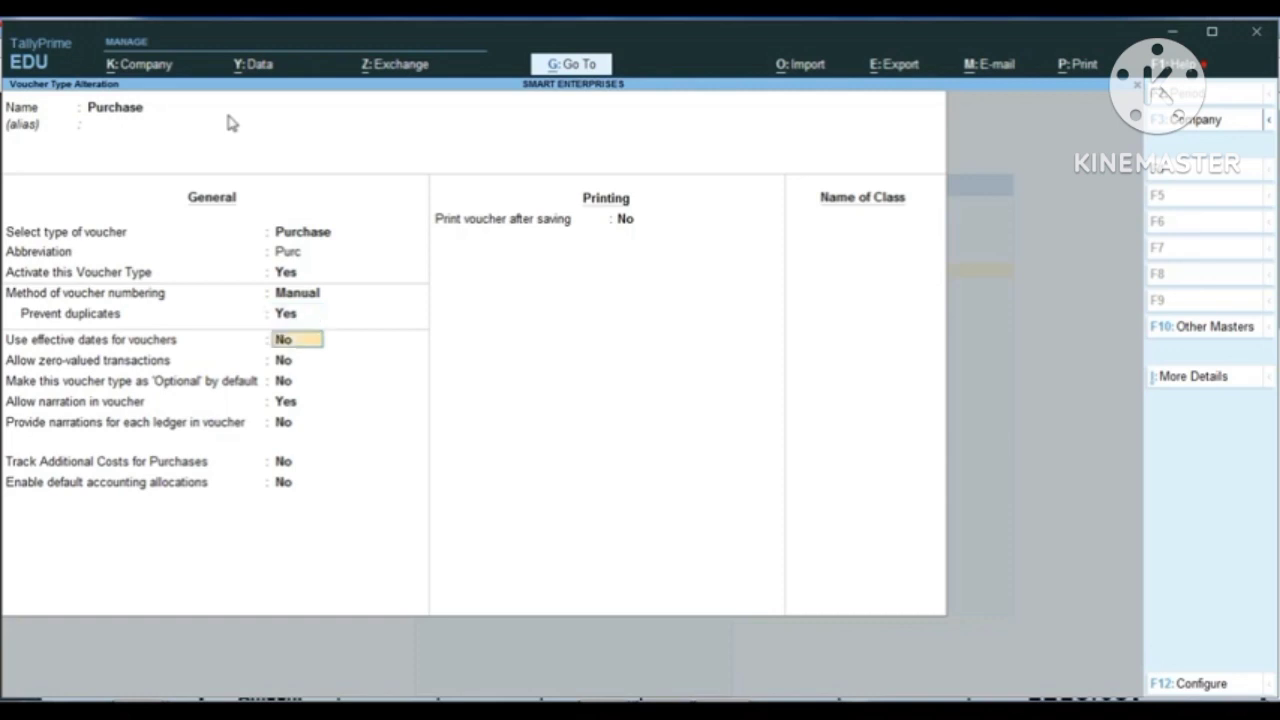
key("Return")
key("Return")
key("Return")
key("Return")
key("Return")
key("Return")
key("Return")
key("Return")
key("Return")
key("Return")
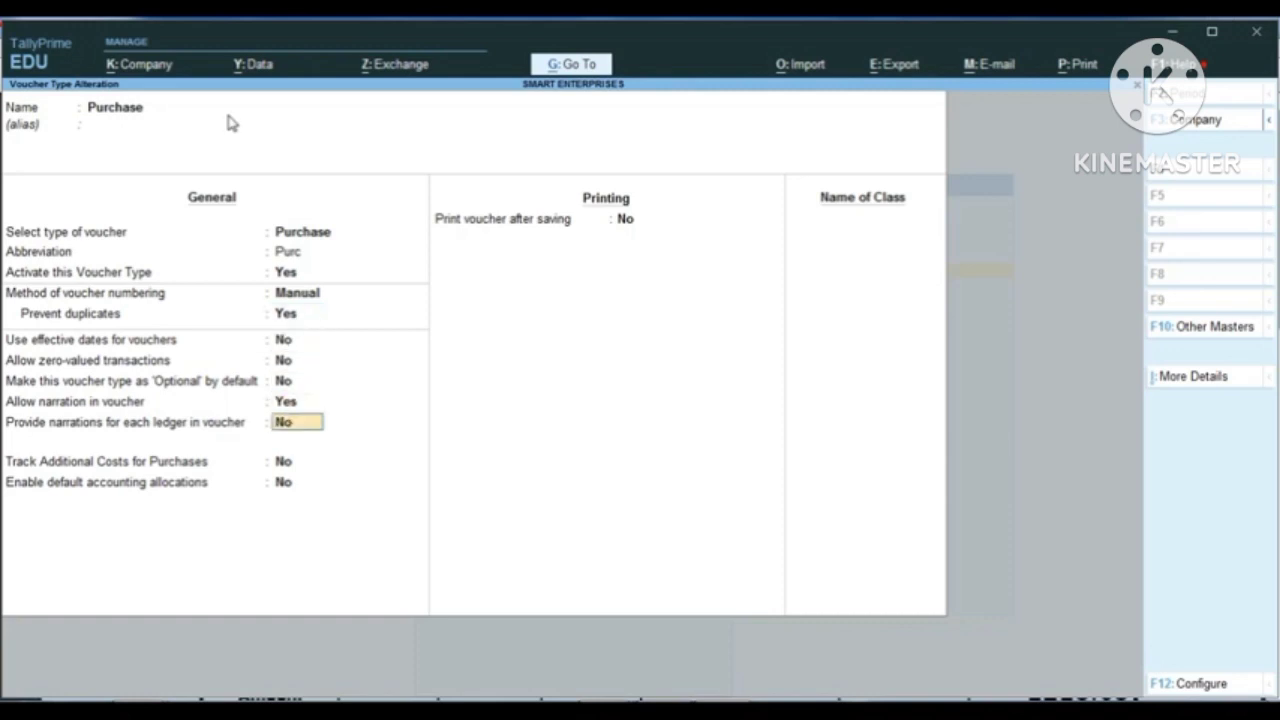
key("Return")
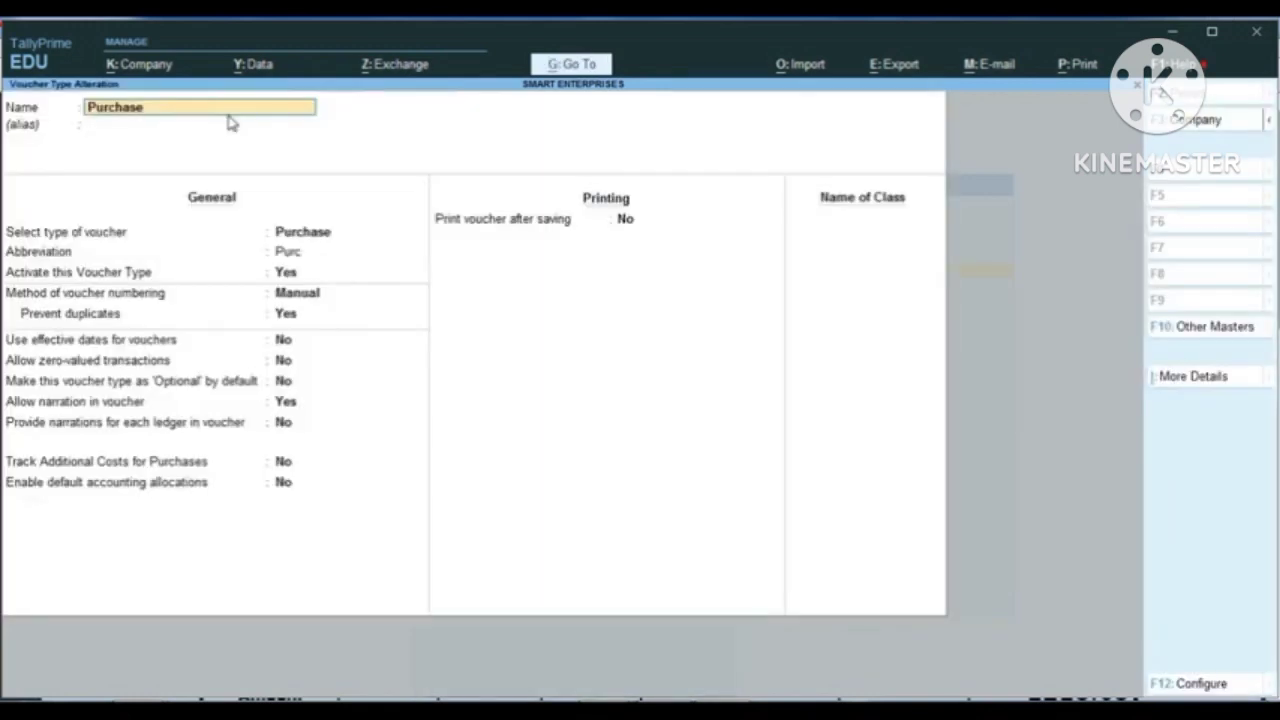
key("Escape")
key("Escape")
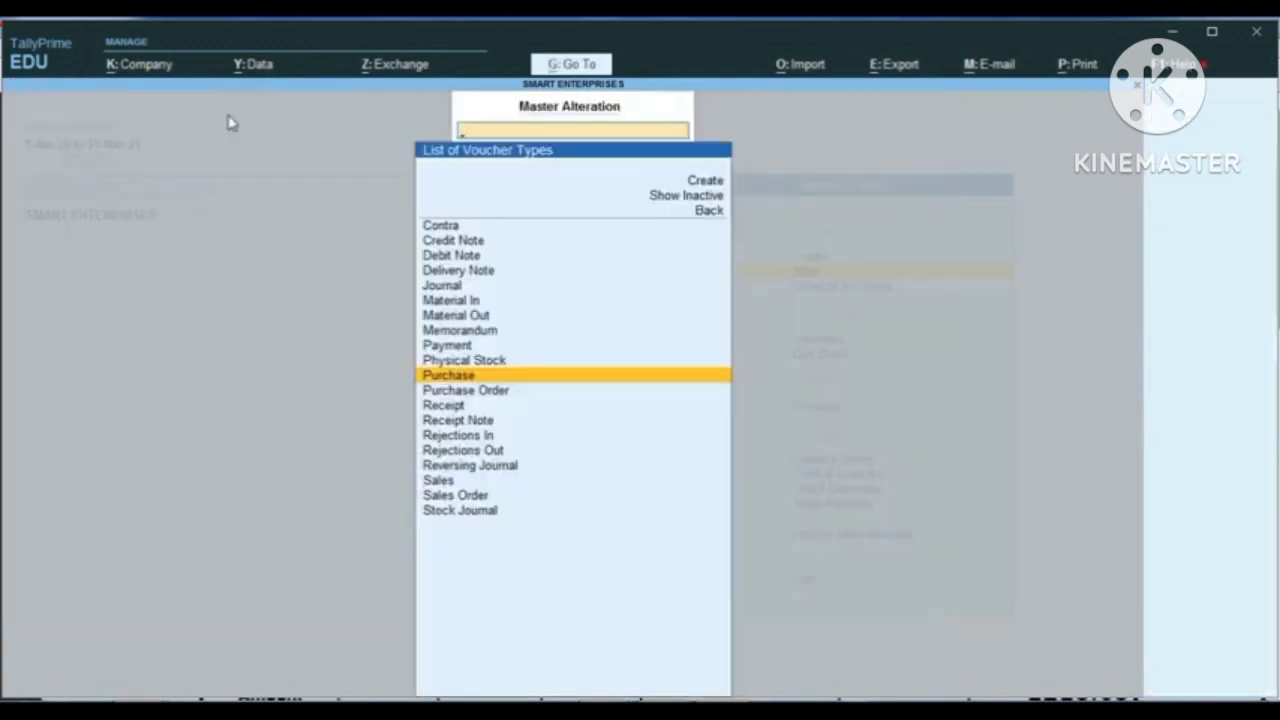
Step: Open the Sales voucher type and set its method of voucher numbering to Manual
type("SALE")
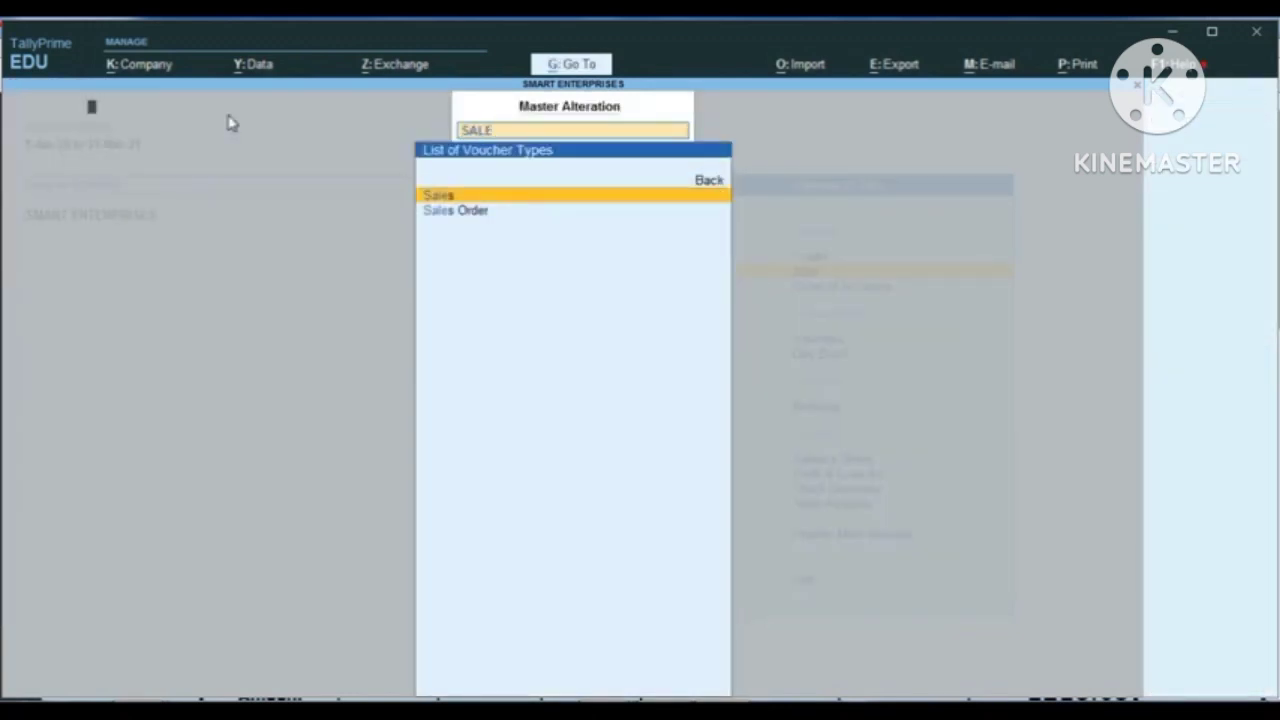
key("Return")
key("Return")
key("Return")
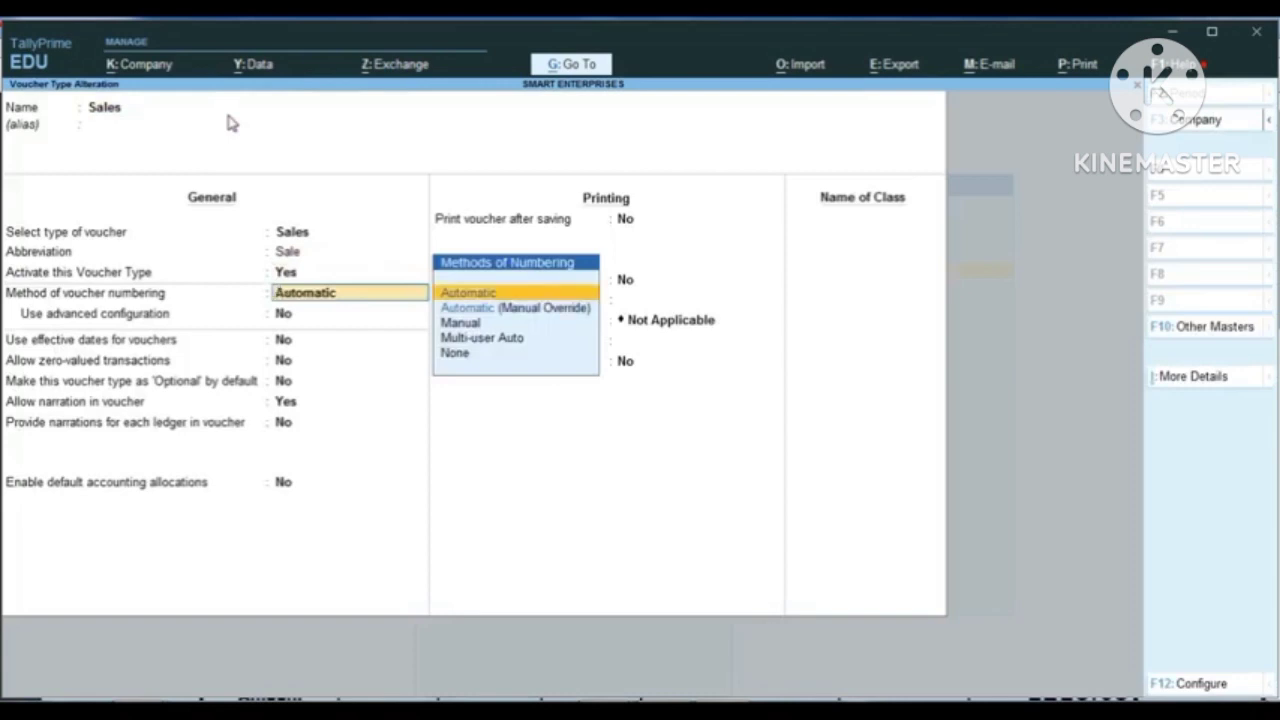
key("Down")
key("Down")
Step: Set Prevent duplicates to Yes for the Sales voucher type and save it
key("Return")
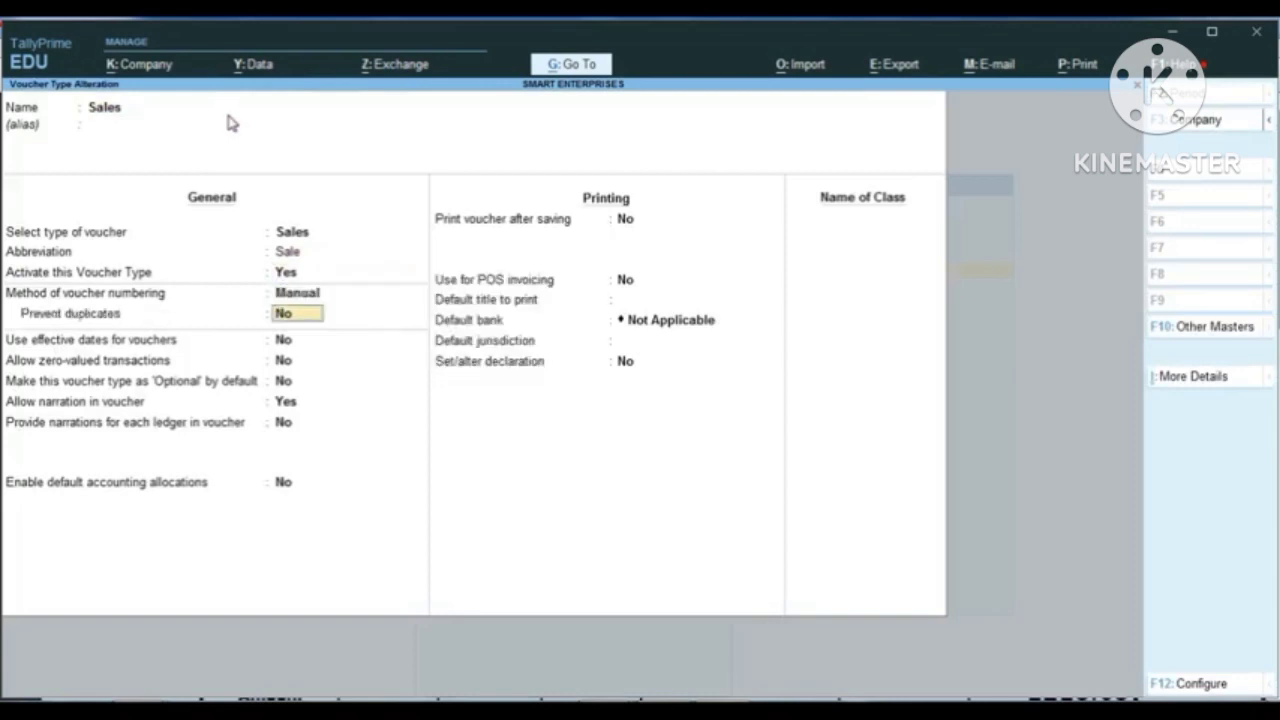
type("Y")
key("Return")
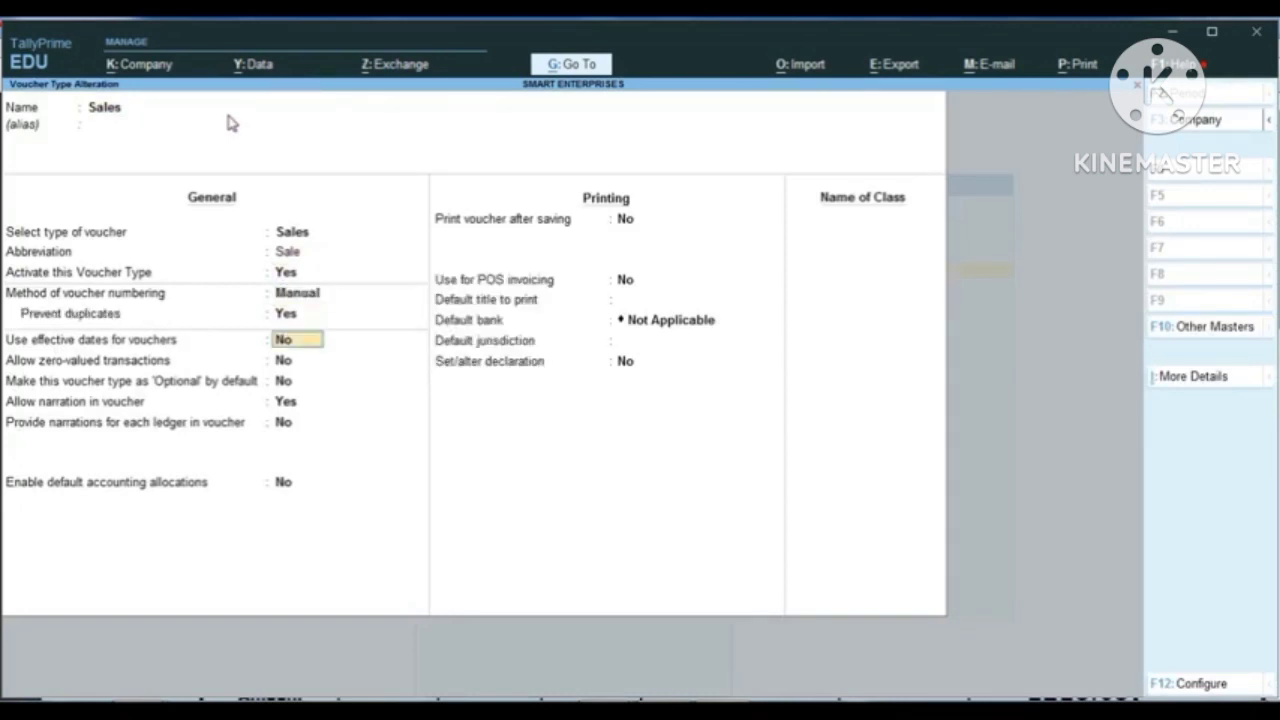
key("ctrl")
key("ctrl+a")
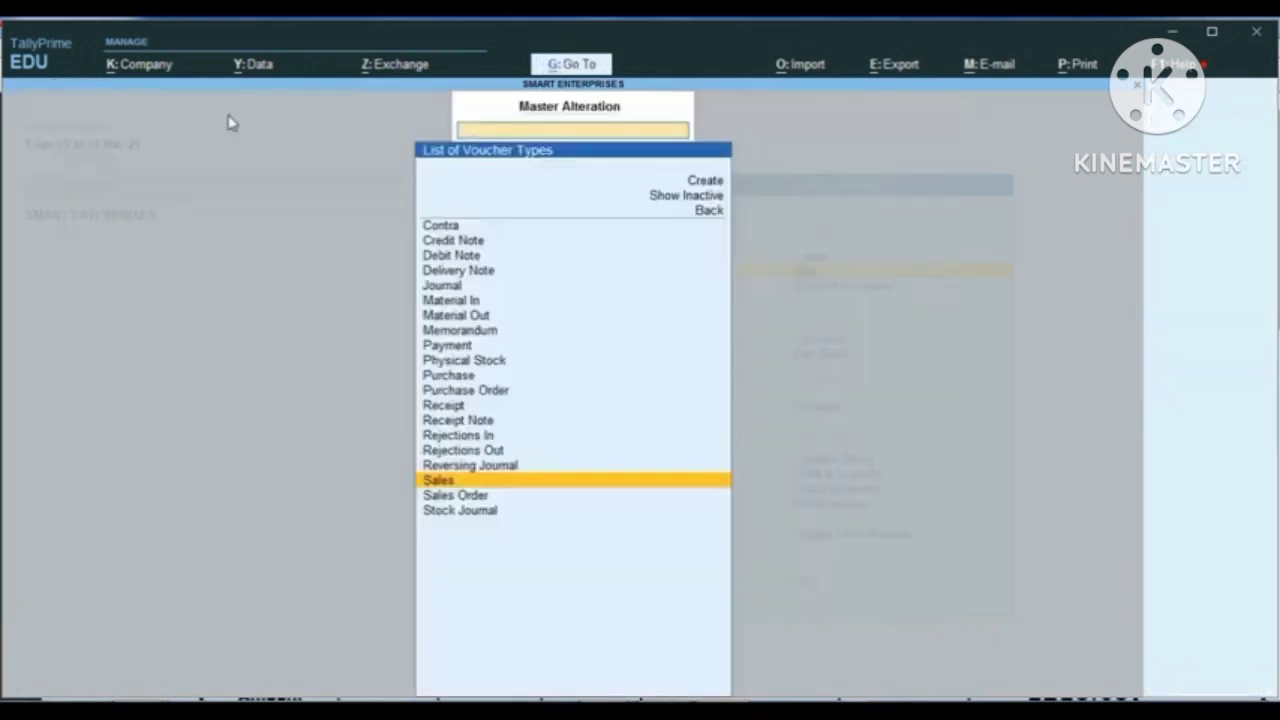
Step: Open the Payment voucher type and set its method of voucher numbering to Manual
type("pay")
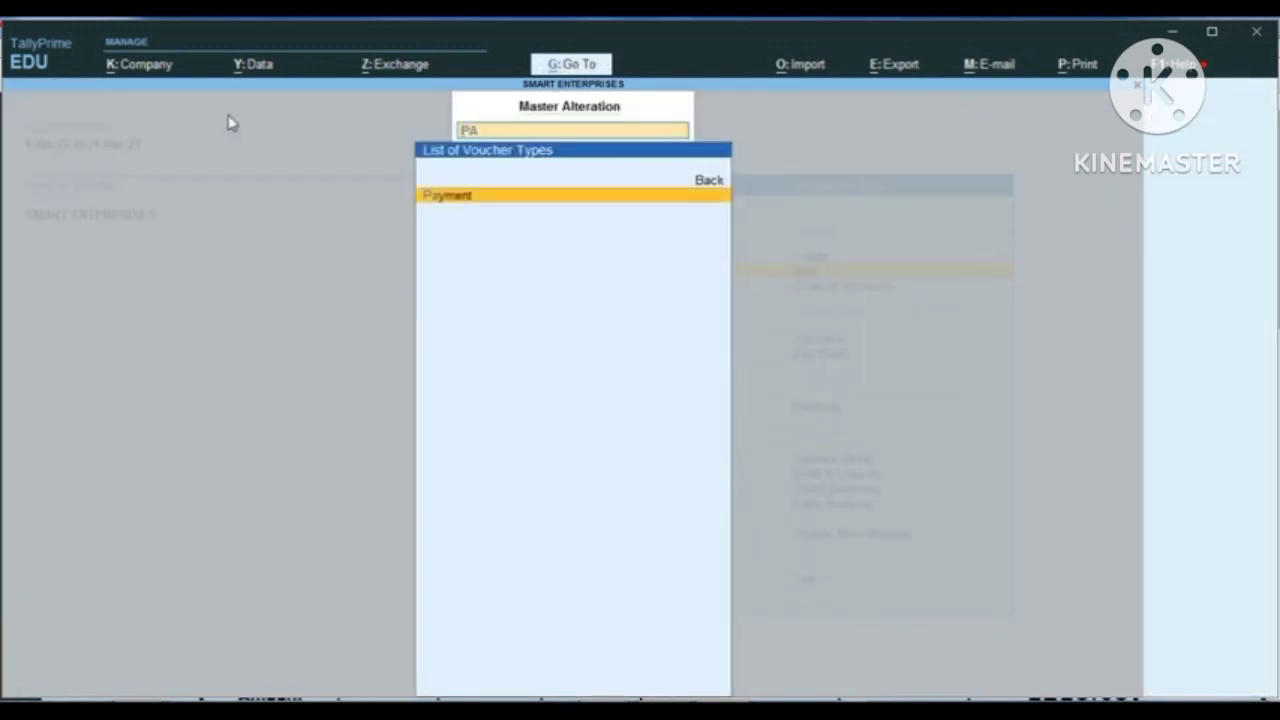
key("Return")
key("Return")
key("Return")
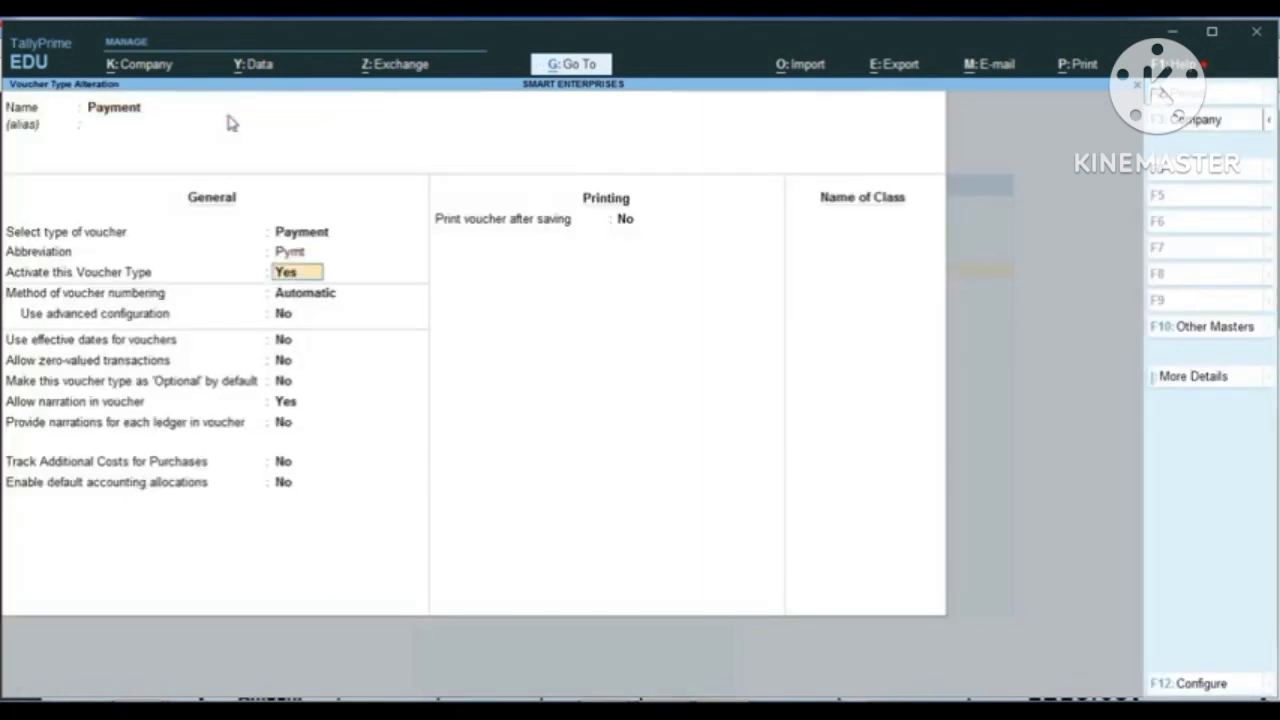
key("Return")
key("Down")
key("Down")
Step: Set Prevent duplicates to Yes for the Payment voucher type and save it
key("Return")
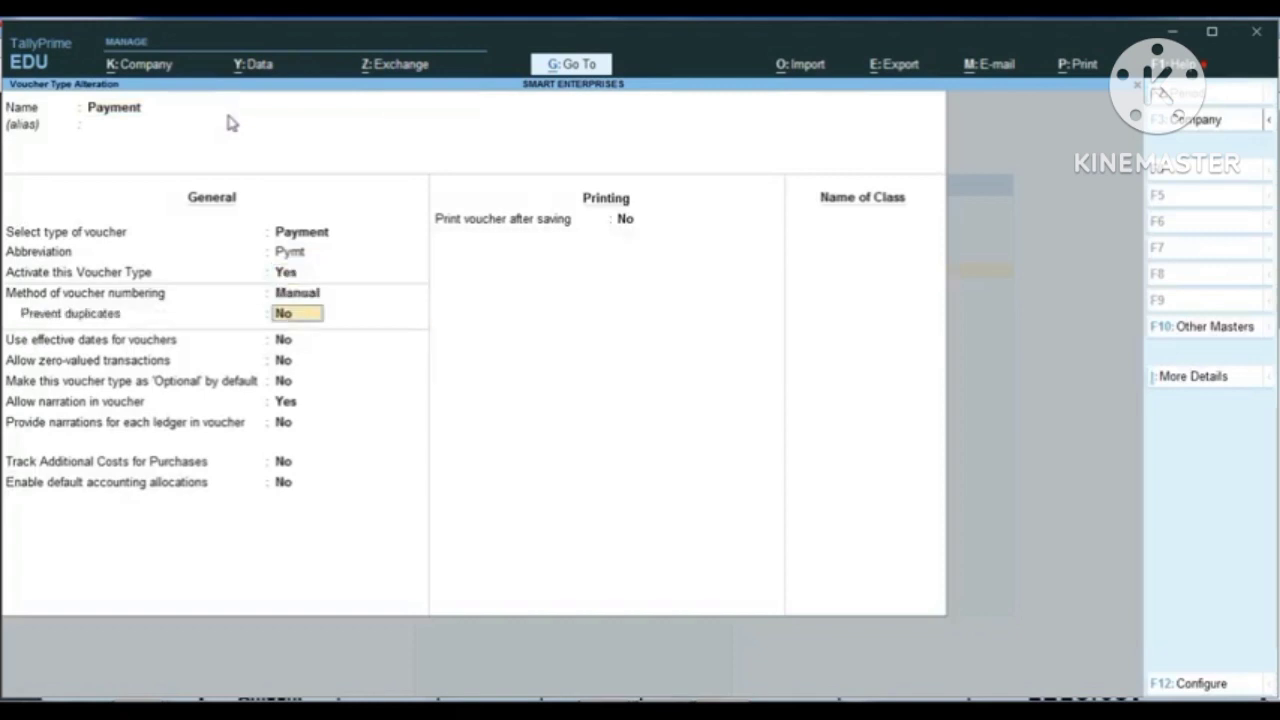
type("y")
key("Return")
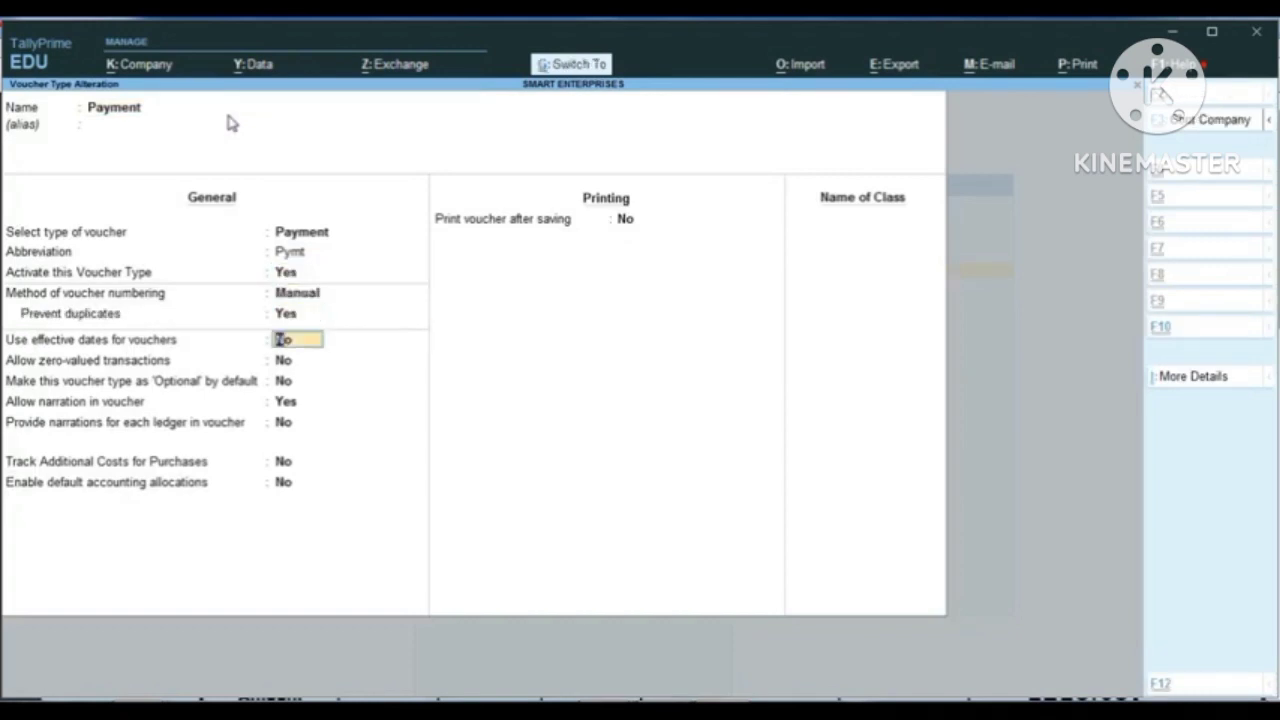
key("ctrl+a")
Step: Open the Receipt voucher type and set its method of voucher numbering to Manual
type("REC")
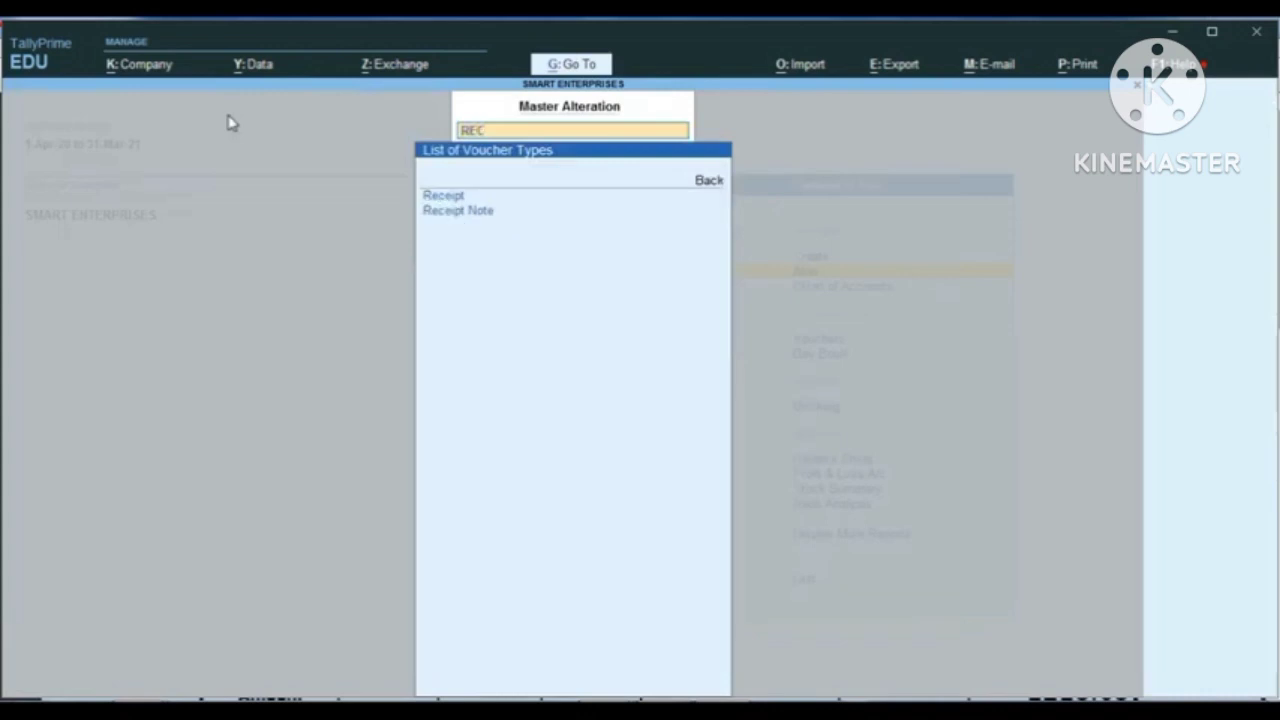
key("Return")
key("Return")
key("Return")
key("Return")
key("Return")
key("Return")
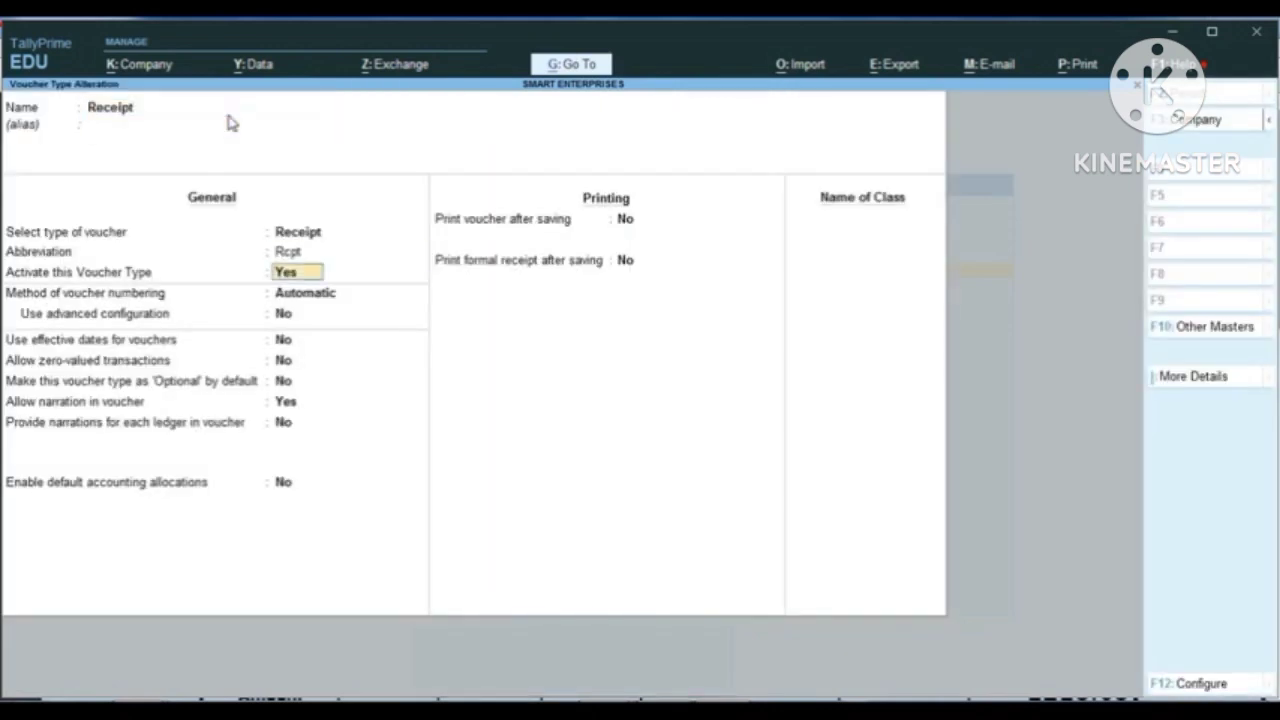
key("Down")
key("Down")
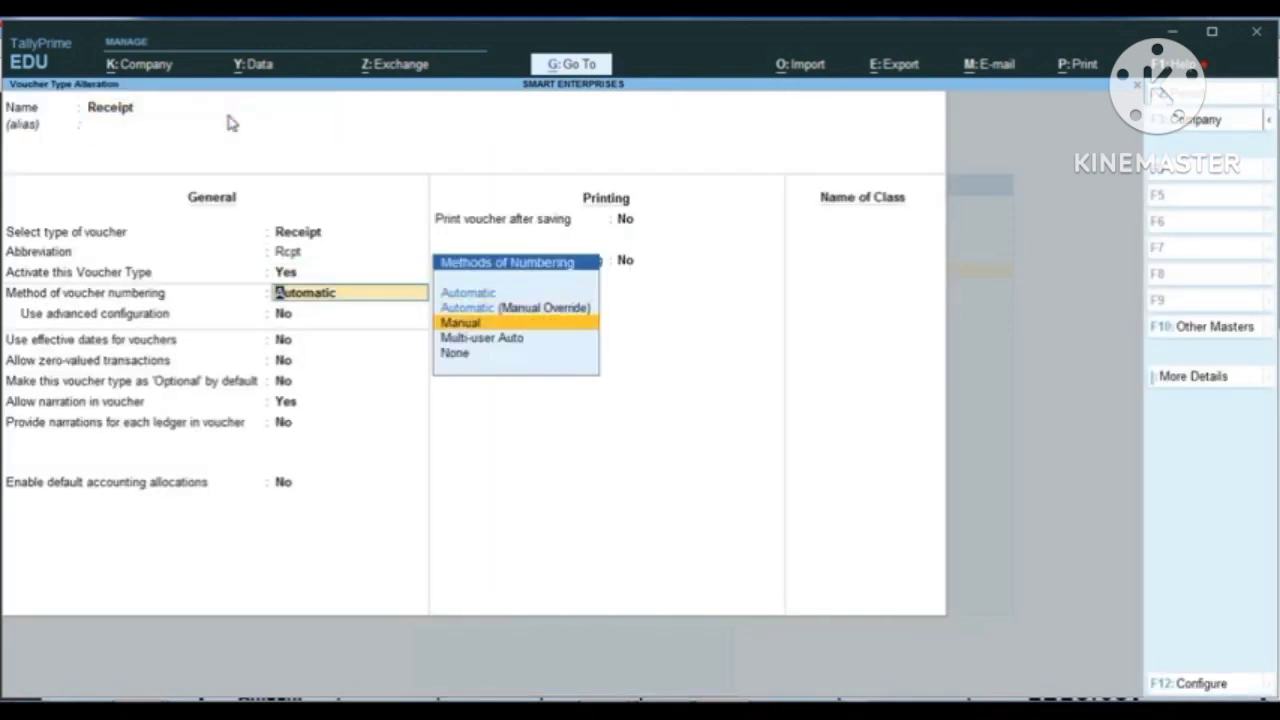
key("Return")
Step: Set Prevent duplicates to Yes for the Receipt voucher type and save it
type("y")
key("Return")
key("ctrl+a")
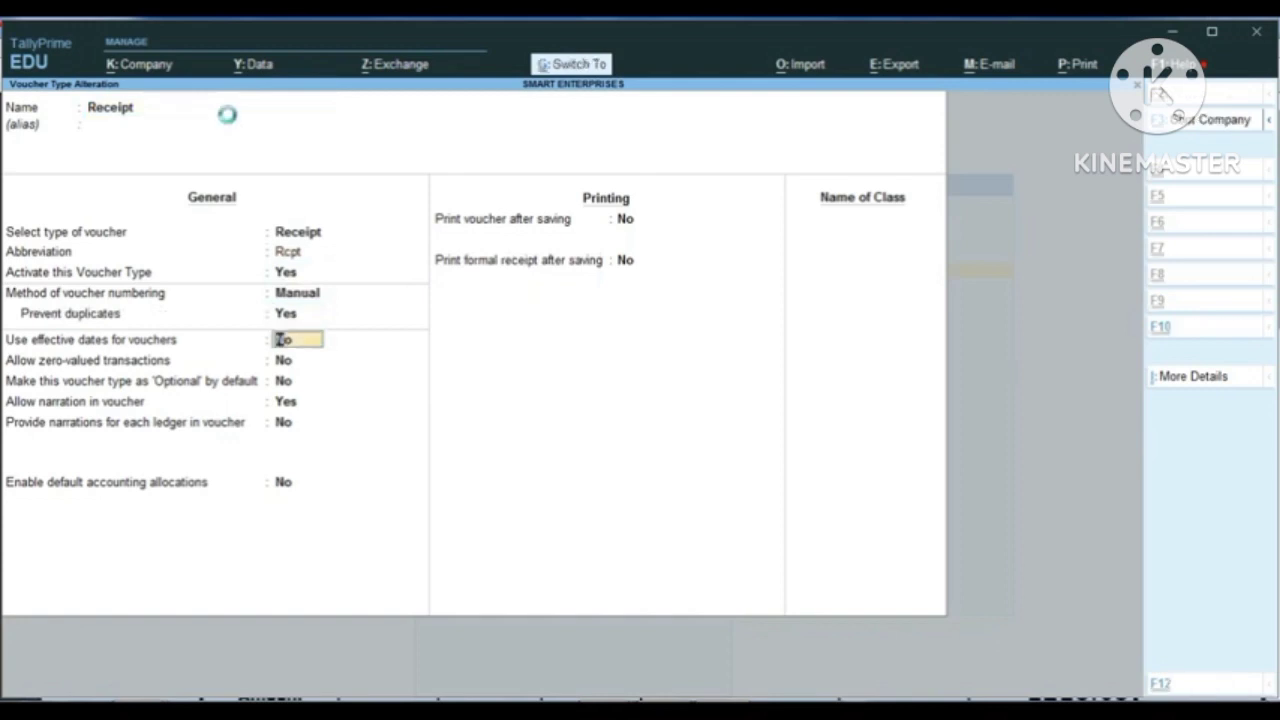
Step: Open the Contra voucher type and set its method of voucher numbering to Manual
type("con")
key("Return")
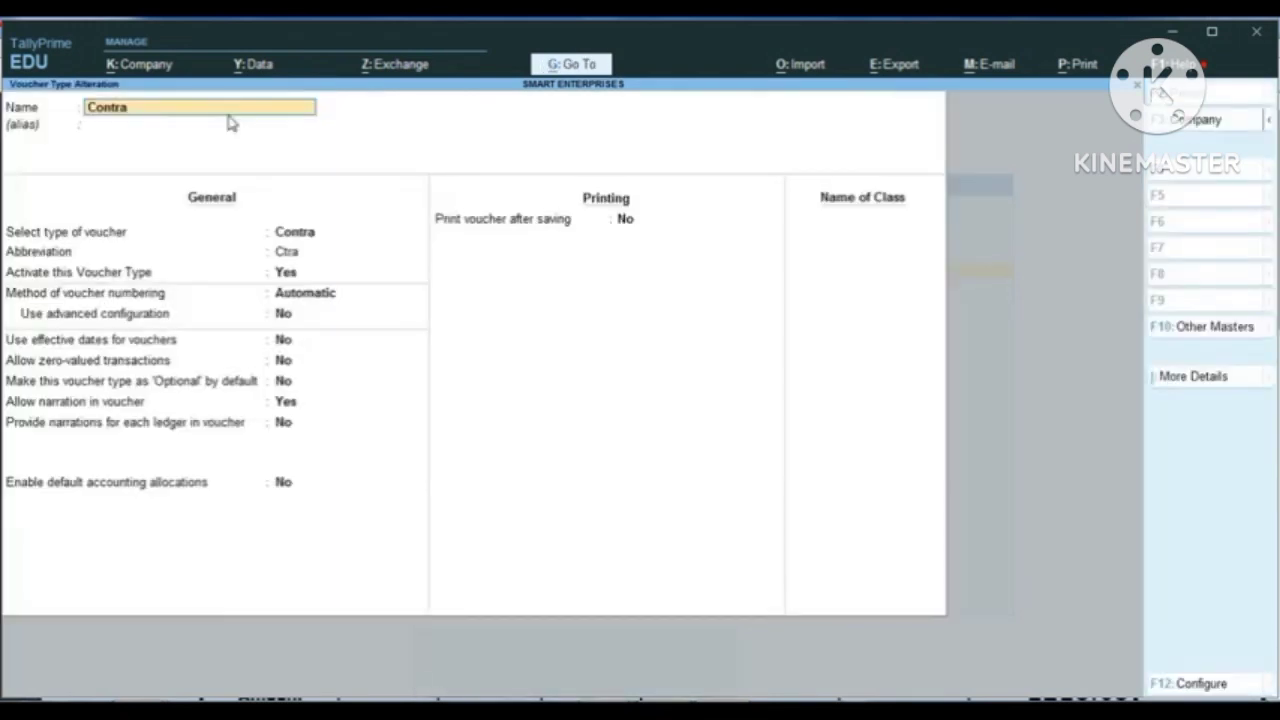
key("Return")
key("Return")
key("Return")
key("Return")
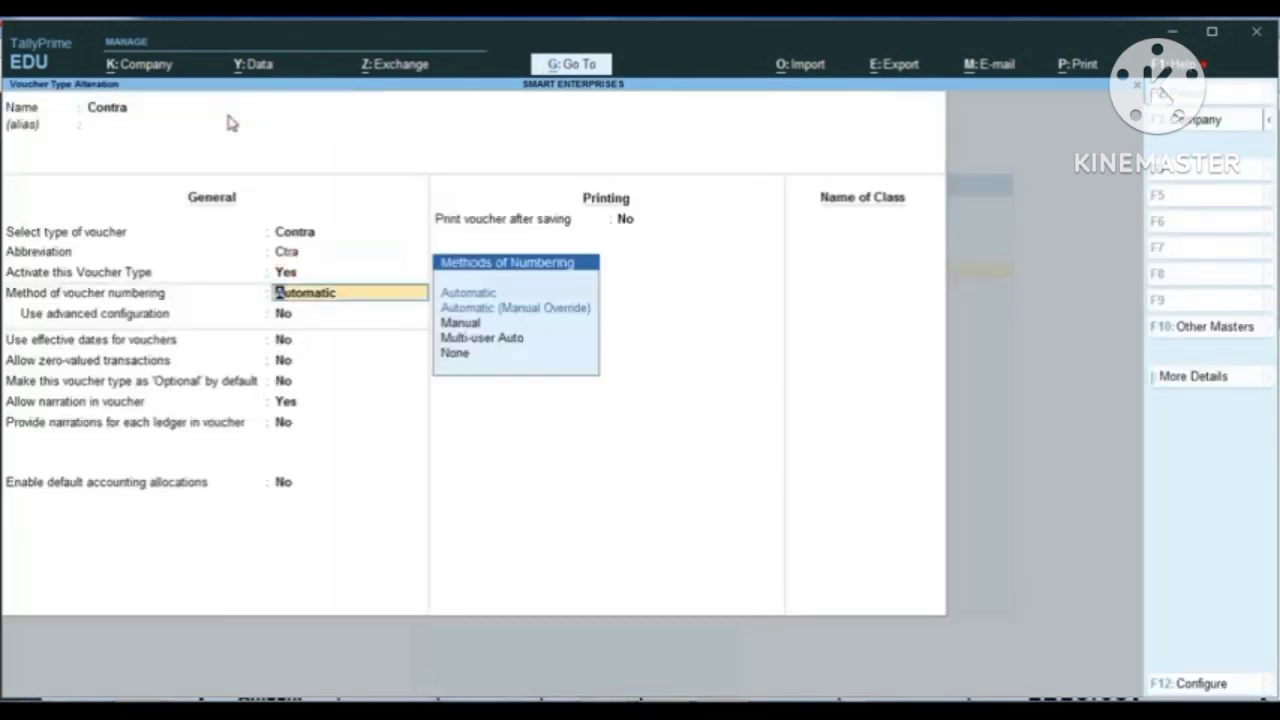
key("Down")
key("Down")
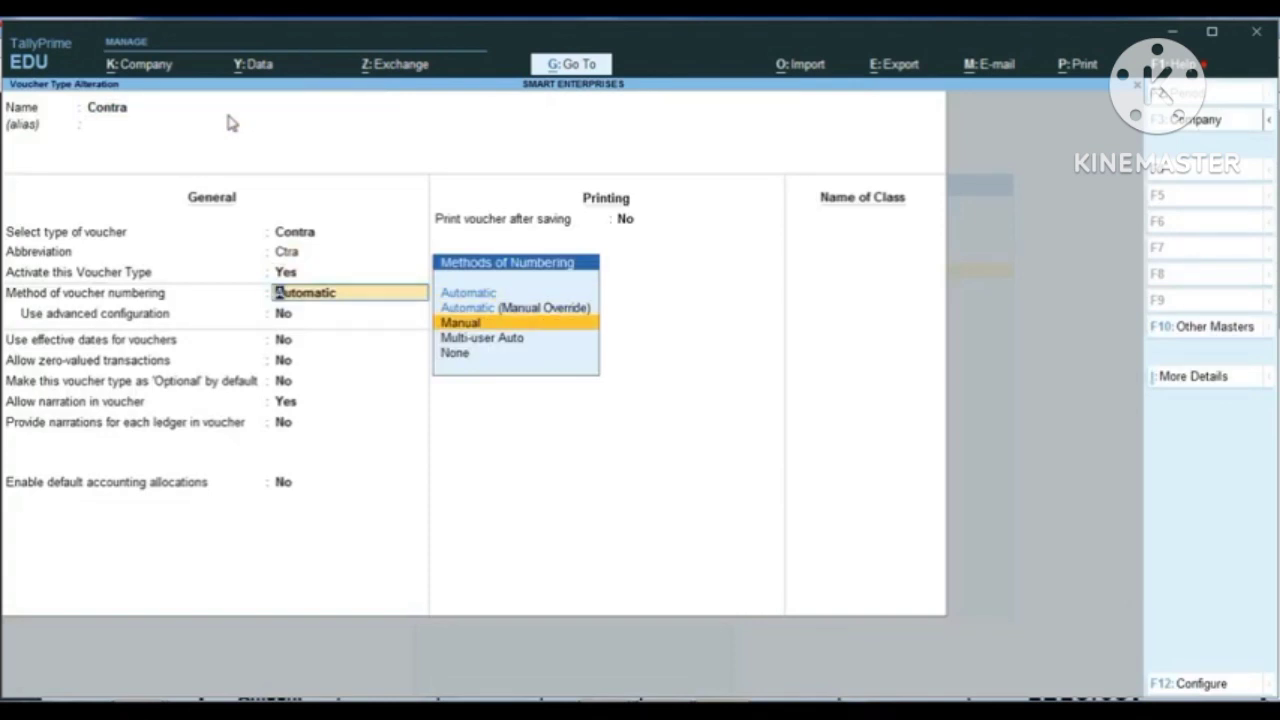
key("Return")
Step: Set Prevent duplicates to Yes for the Contra voucher type and save it
key("y")
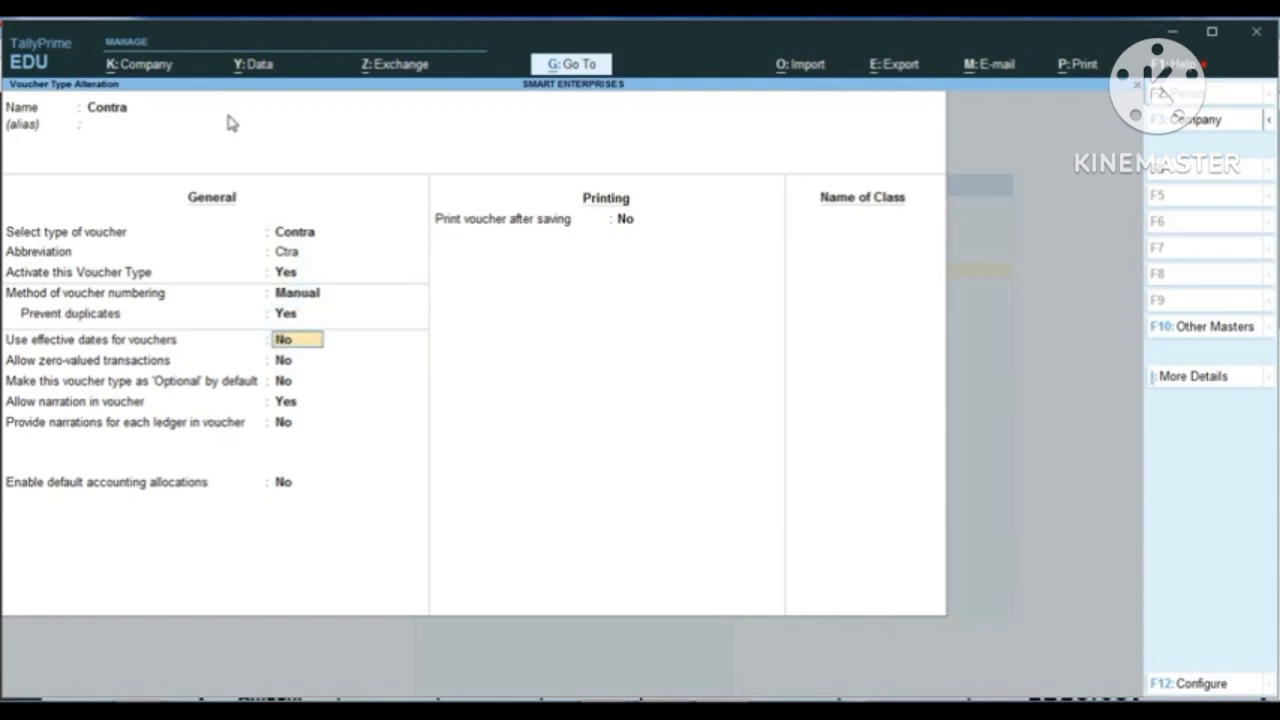
key("Return")
key("ctrl")
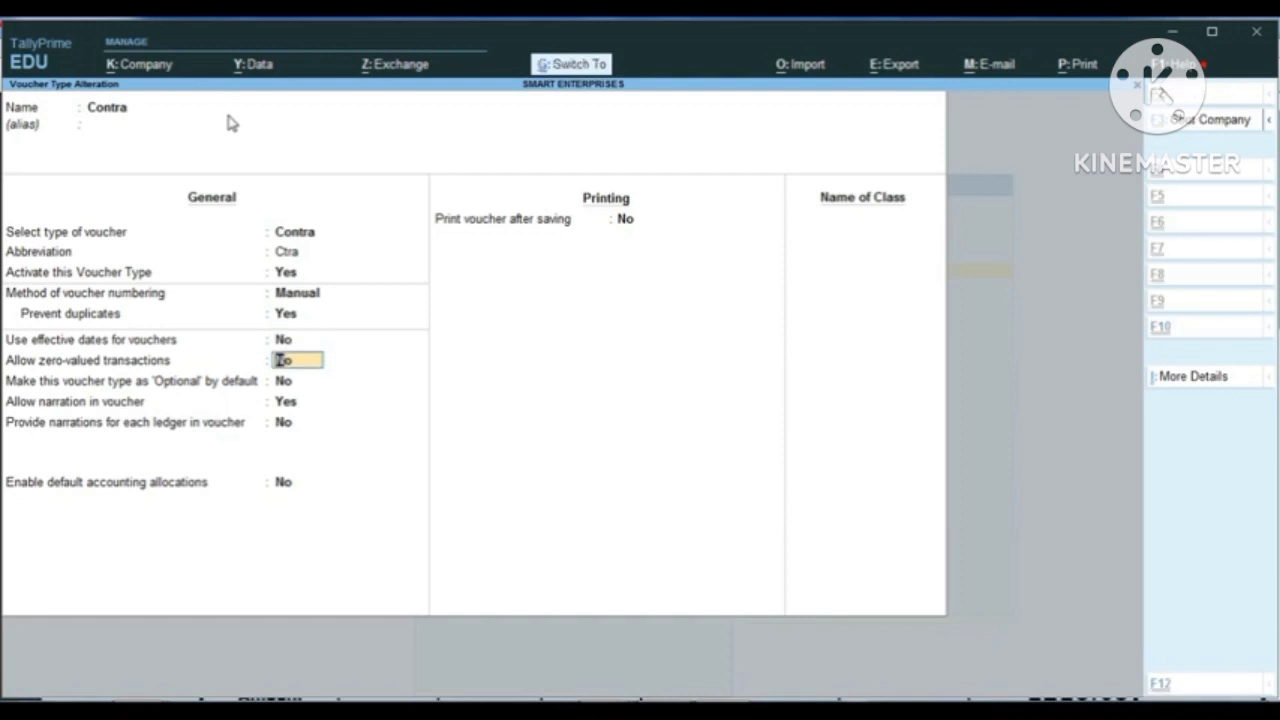
key("ctrl+a")
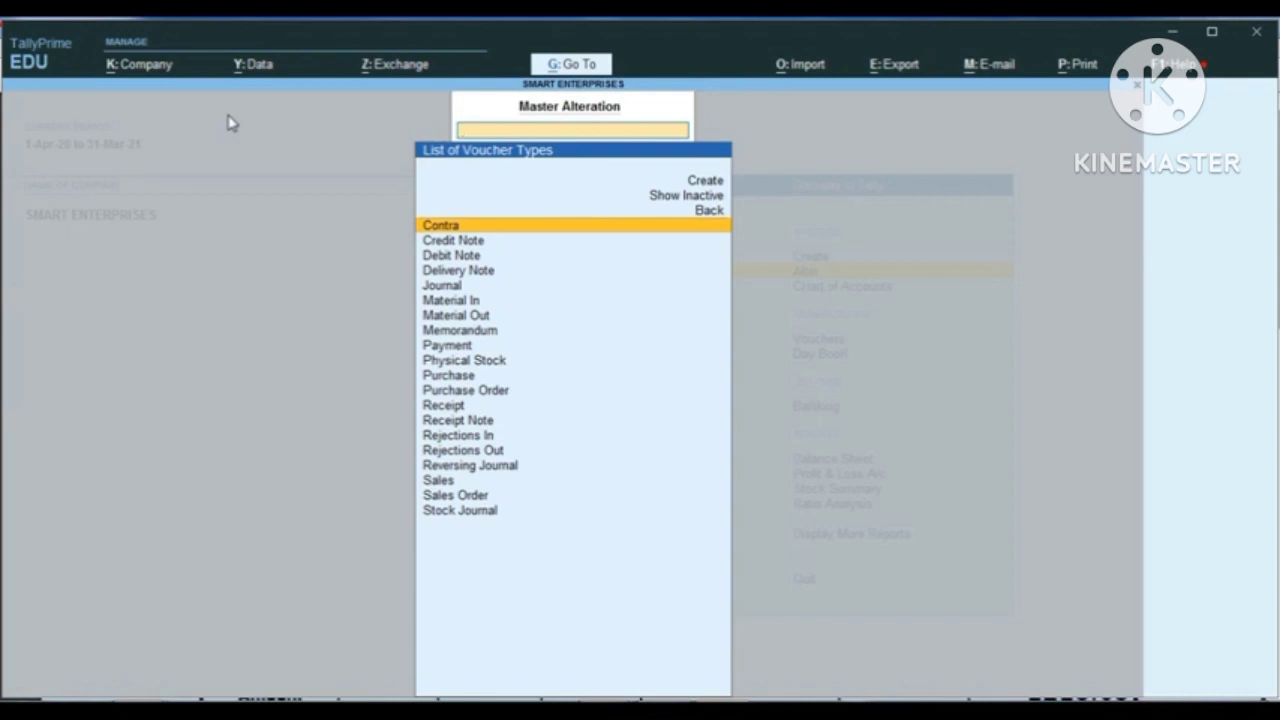
Step: Leave the list of voucher types and return to the Gateway of Tally
key("Escape")
key("Escape")
key("Escape")
key("Escape")
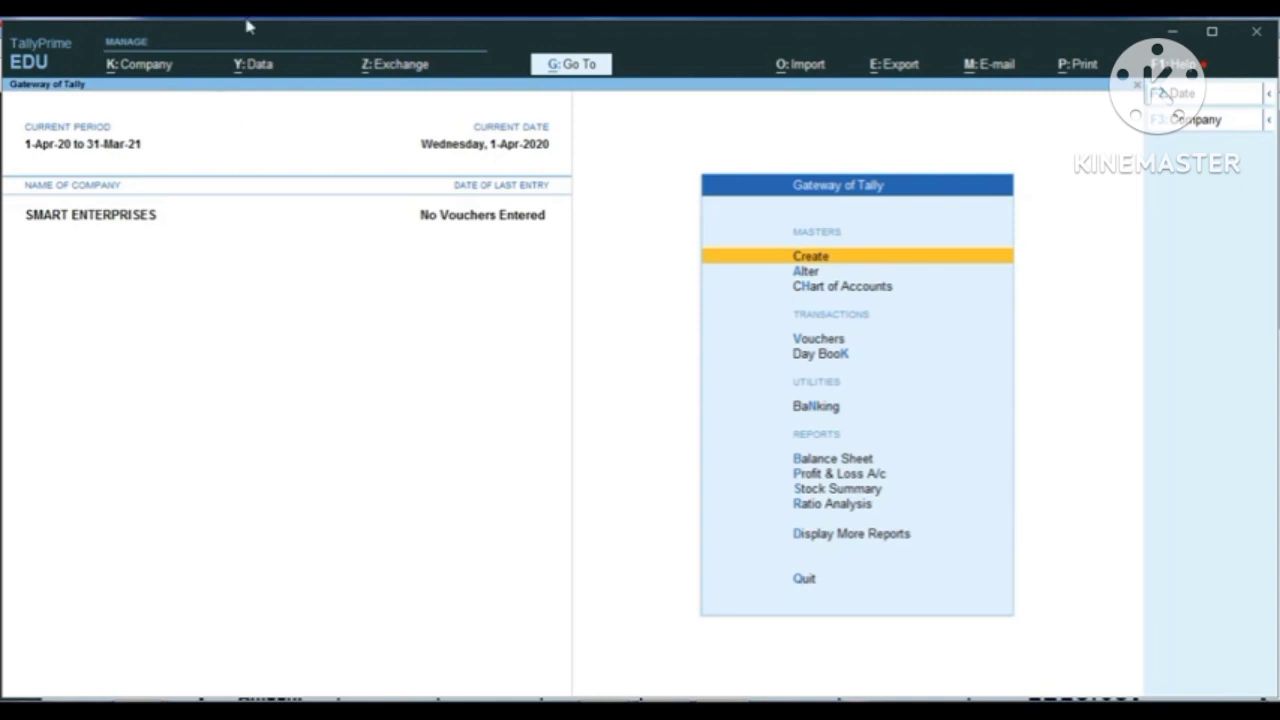
key("ctrl")
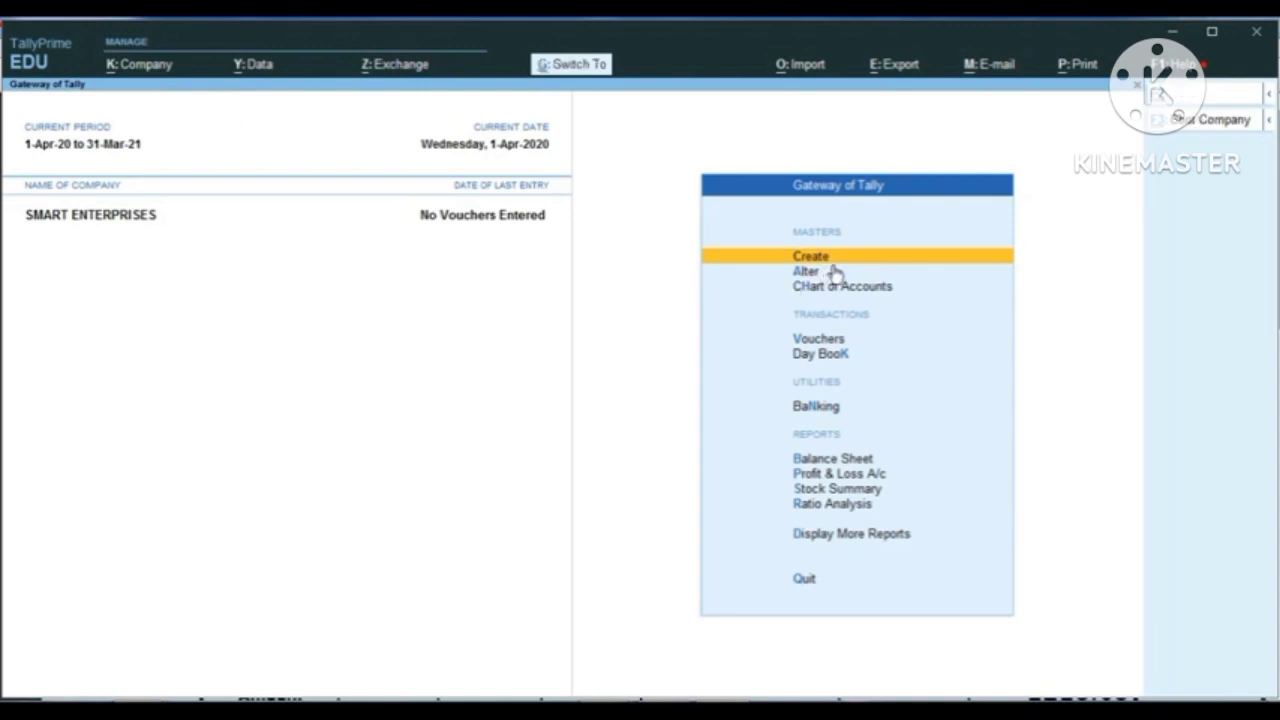
key("ctrl+1")
left_click(828, 247)
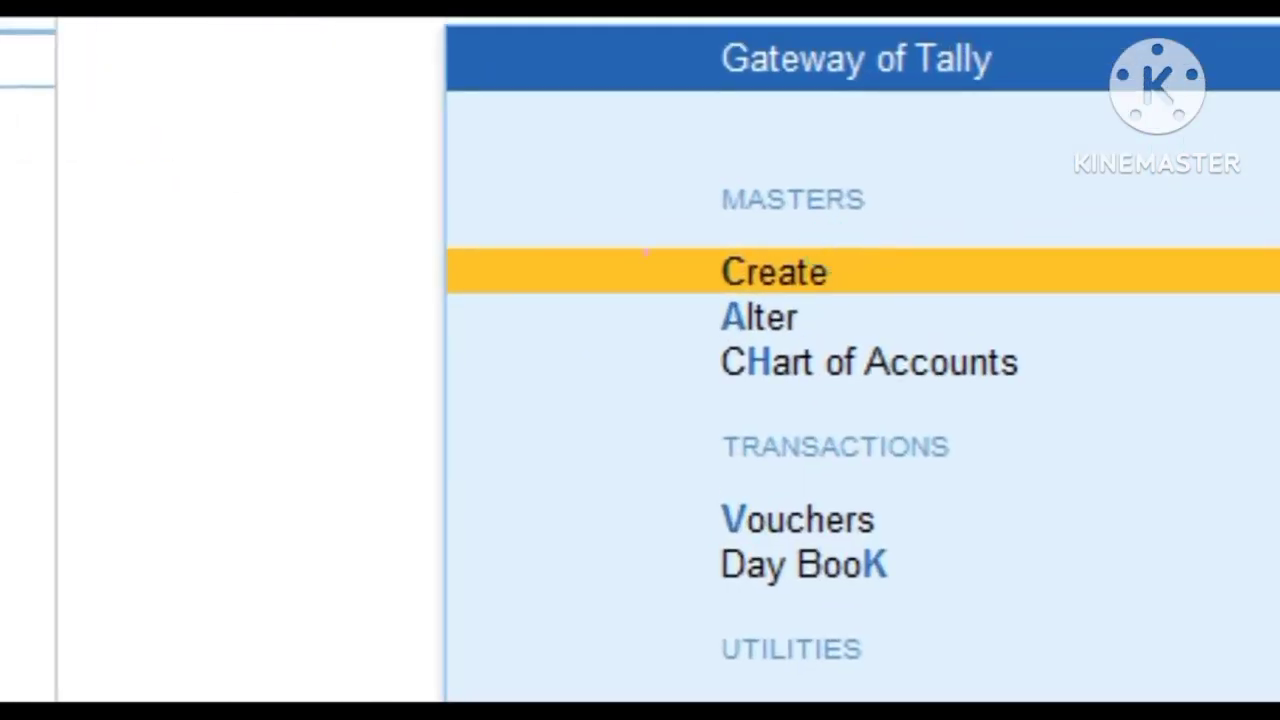
mouse_move(617, 207)
left_mouse_down()
mouse_move(829, 291)
mouse_move(954, 298)
left_mouse_up()
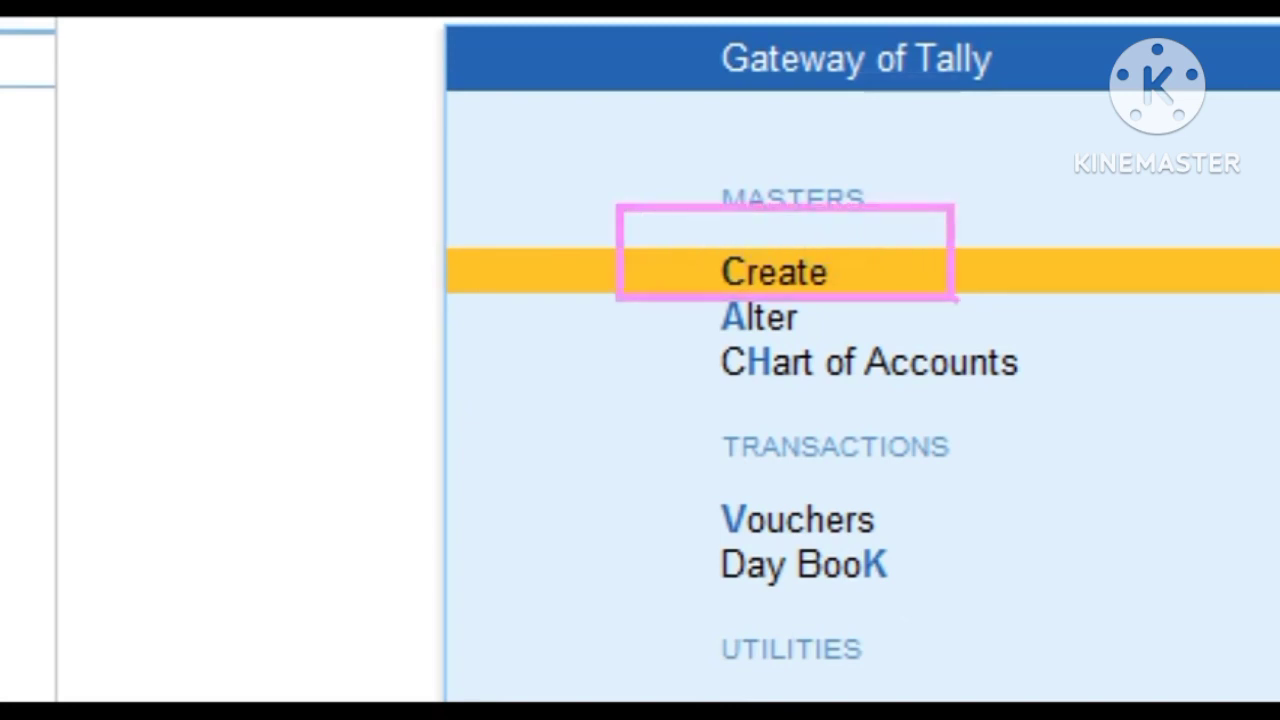
key("Escape")
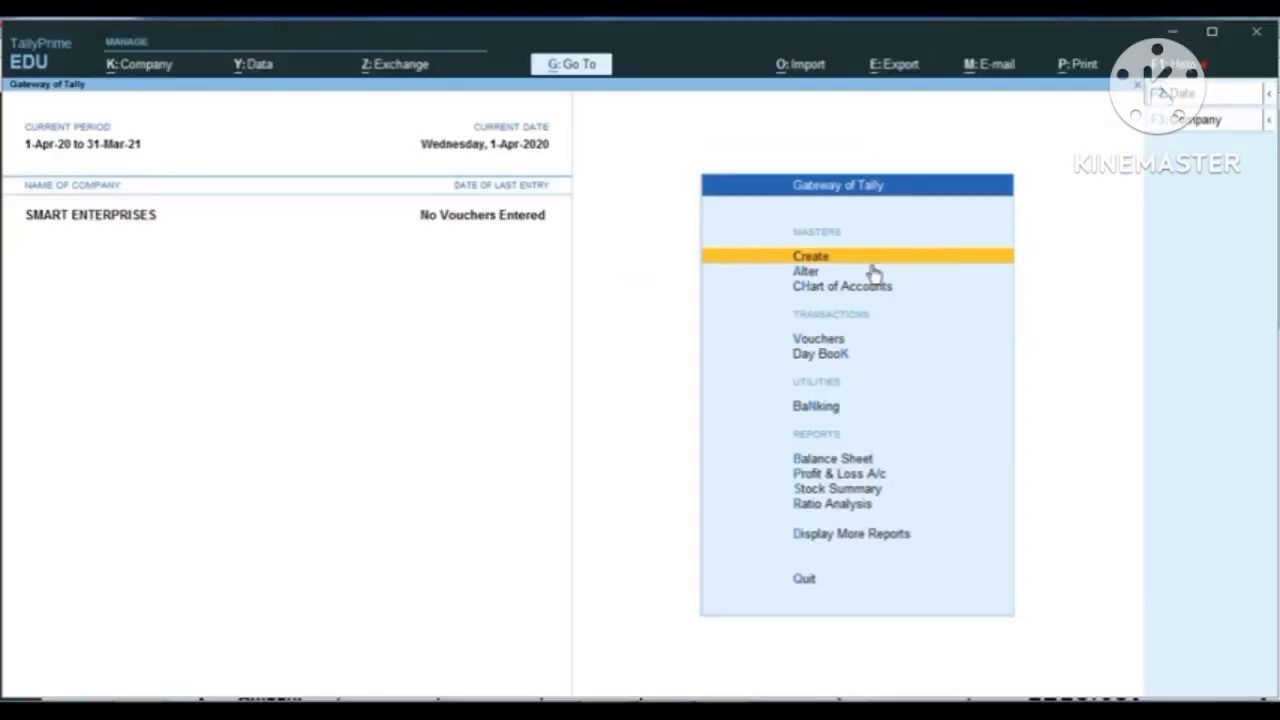
Step: Open the creation form for a new ledger in SMART ENTERPRISES
key("Return")
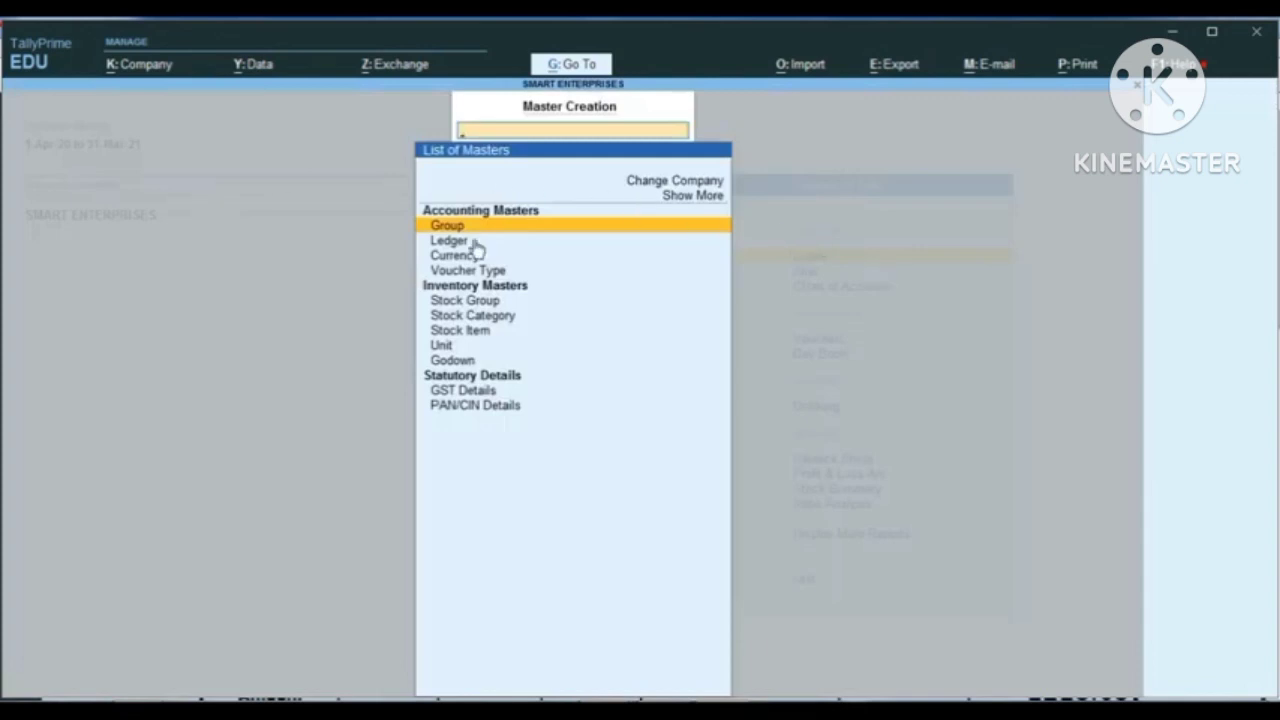
key("Down")
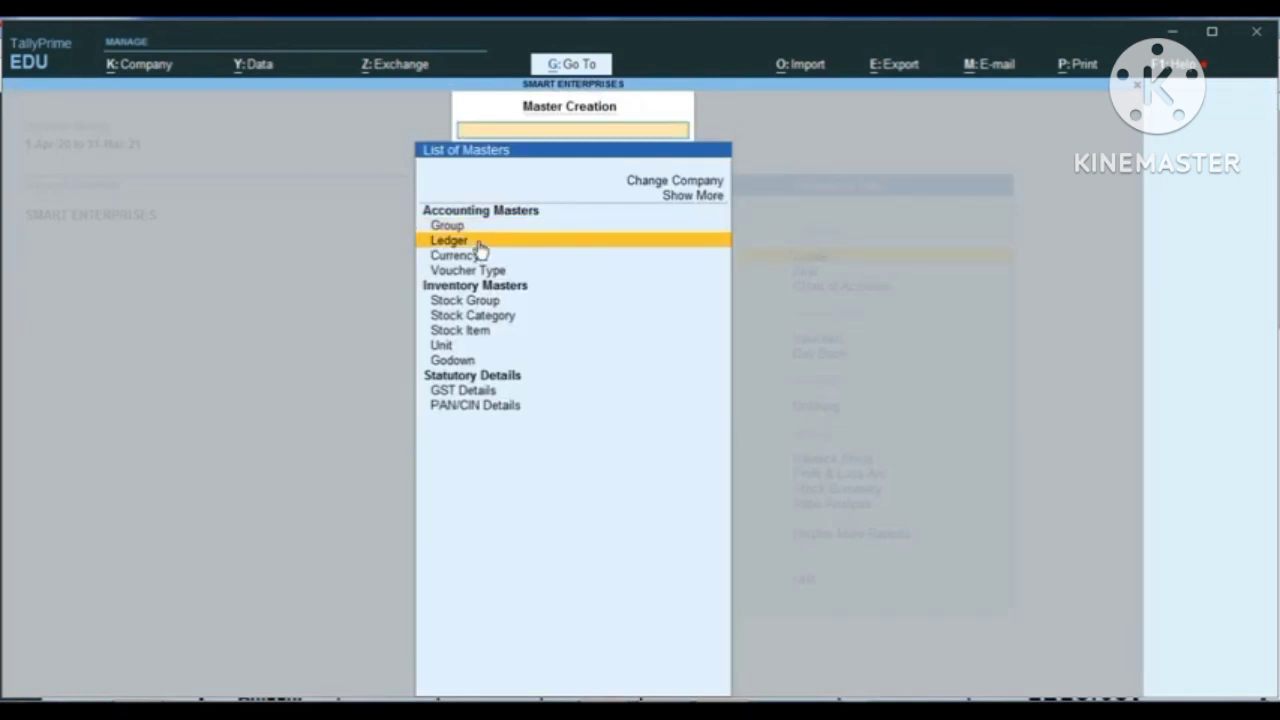
key("Return")
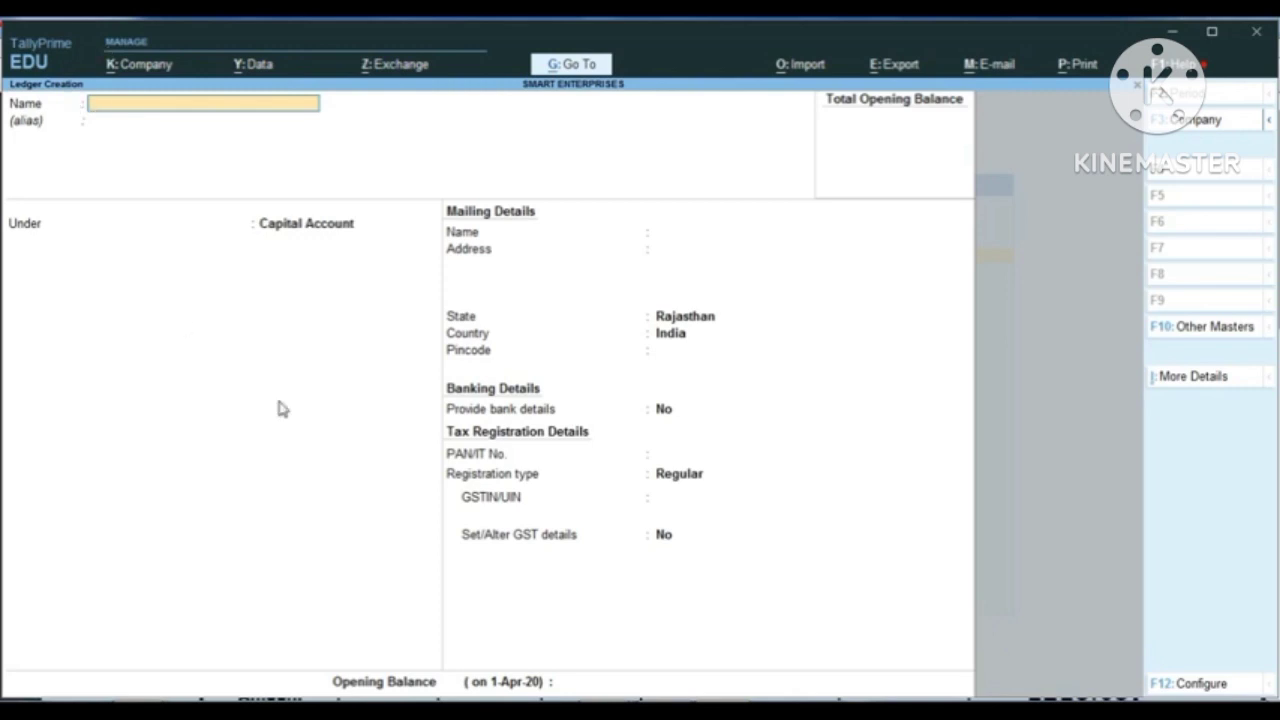
Step: Switch to the s1.pdf invoice in Adobe Reader, check the customer's name, and return to the ledger form in TallyPrime
left_click(606, 708)
left_click(655, 628)
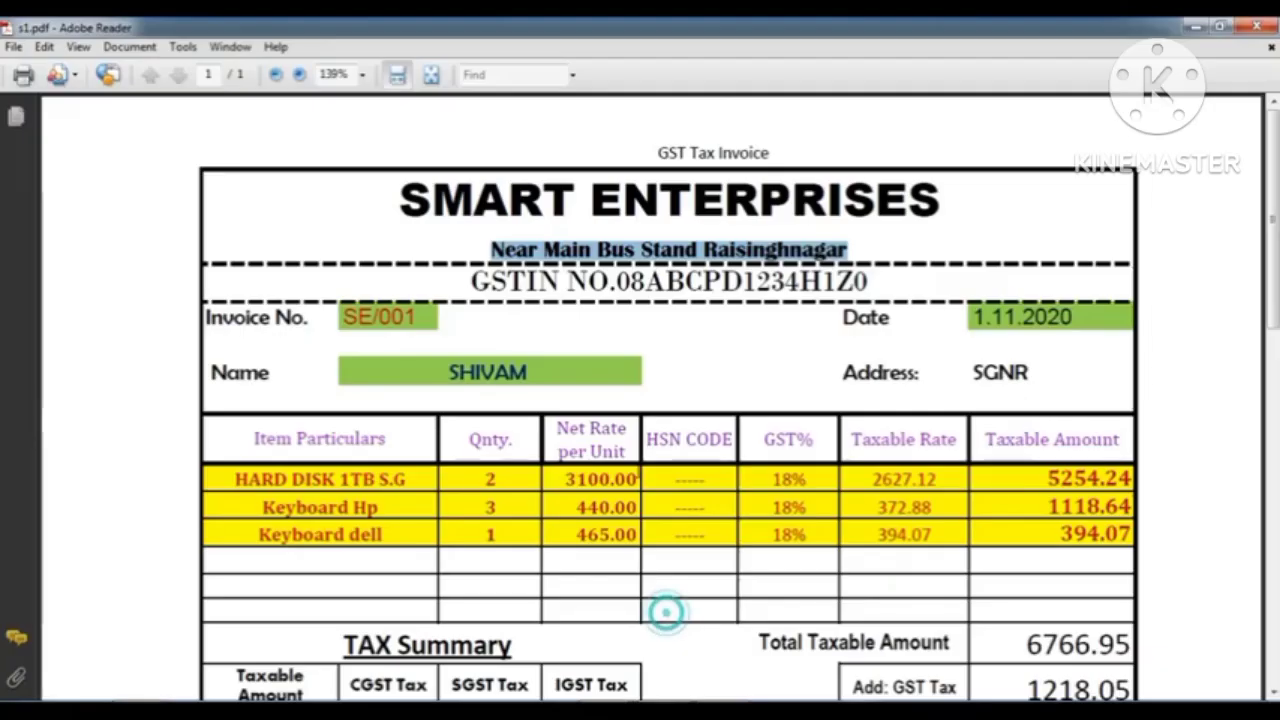
left_click(699, 338)
scroll(673, 357, "down", 2)
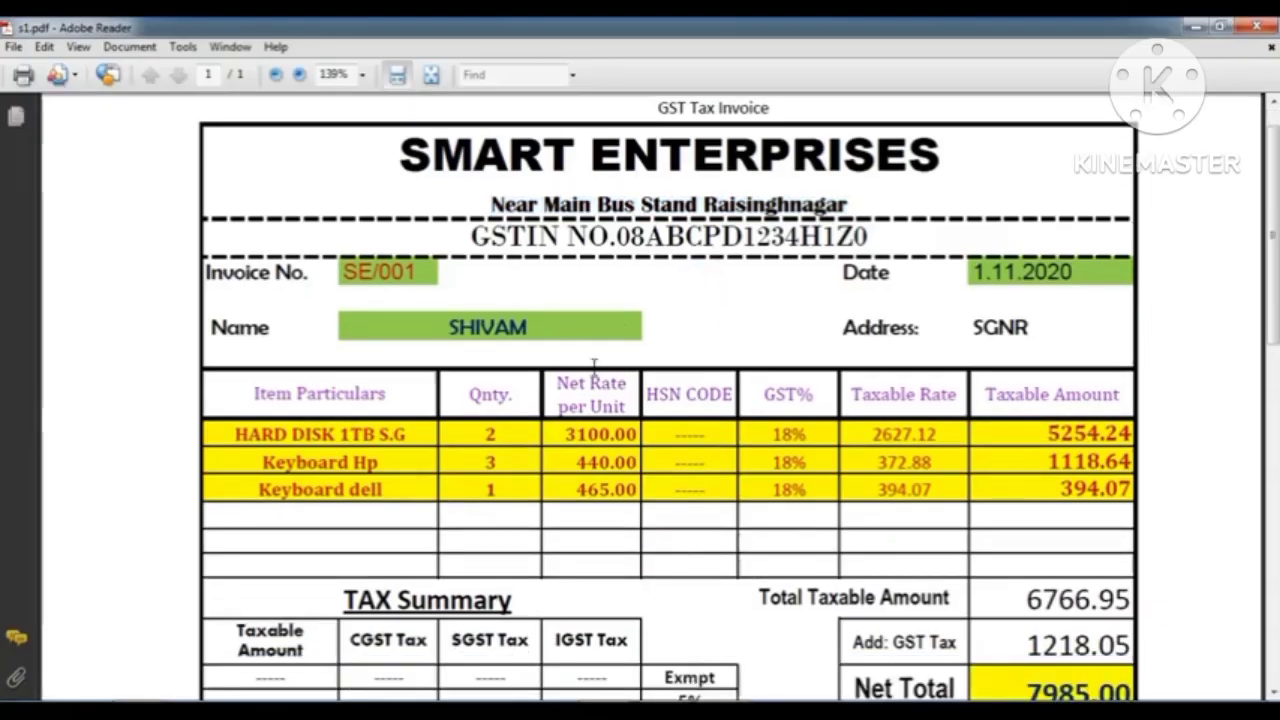
left_click_drag(445, 283, 537, 281)
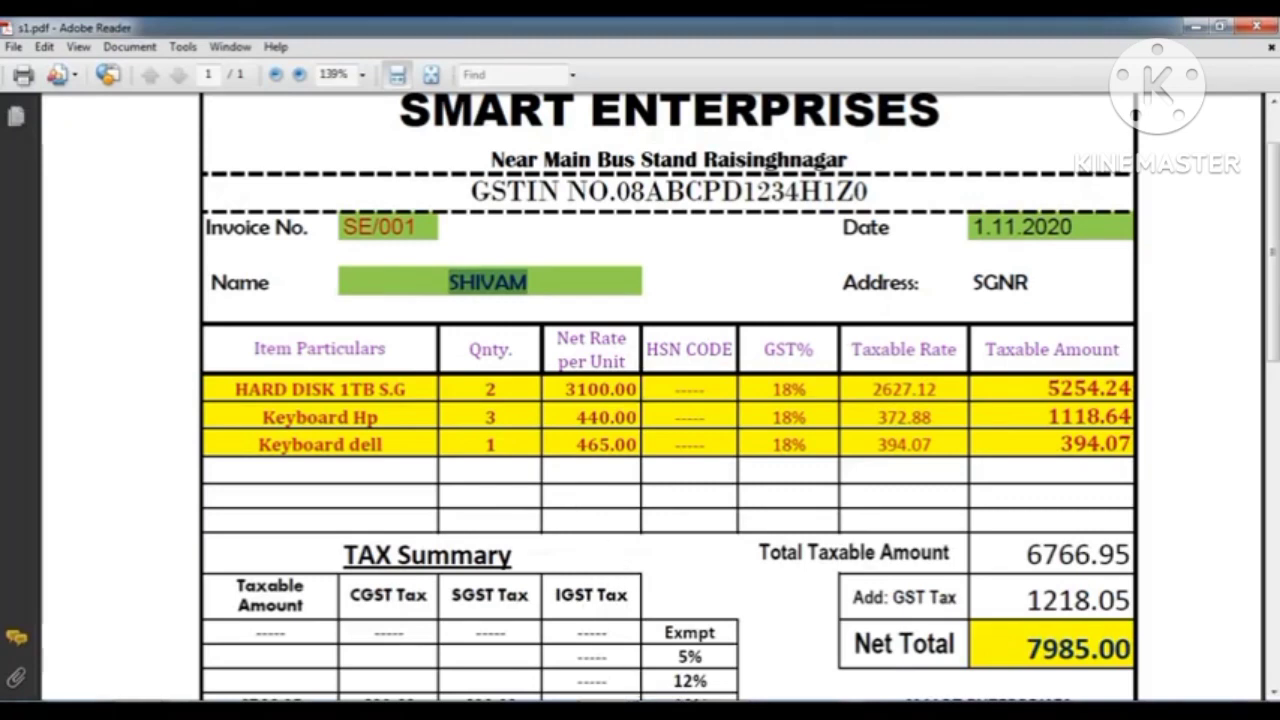
left_click(720, 708)
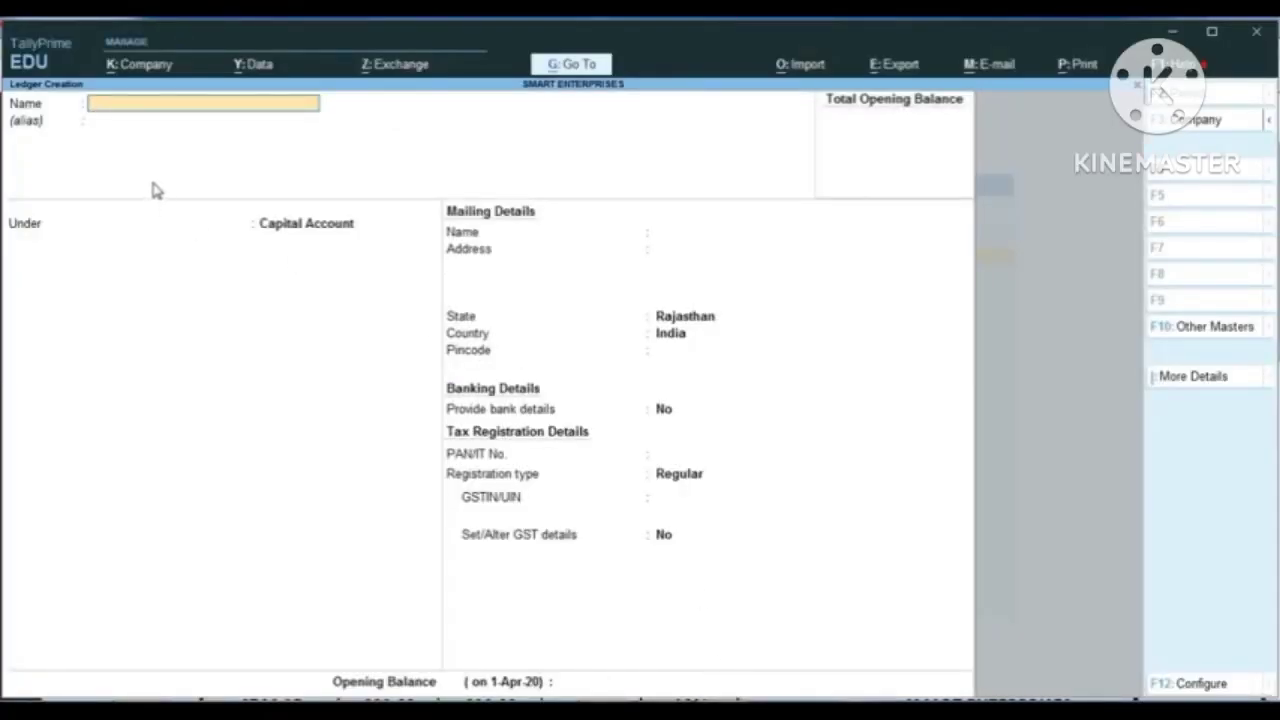
Step: Enter the invoice customer's name as the ledger name and place the ledger under the Sundry Debtors group
type("SHIVAM")
key("Return")
key("Return")
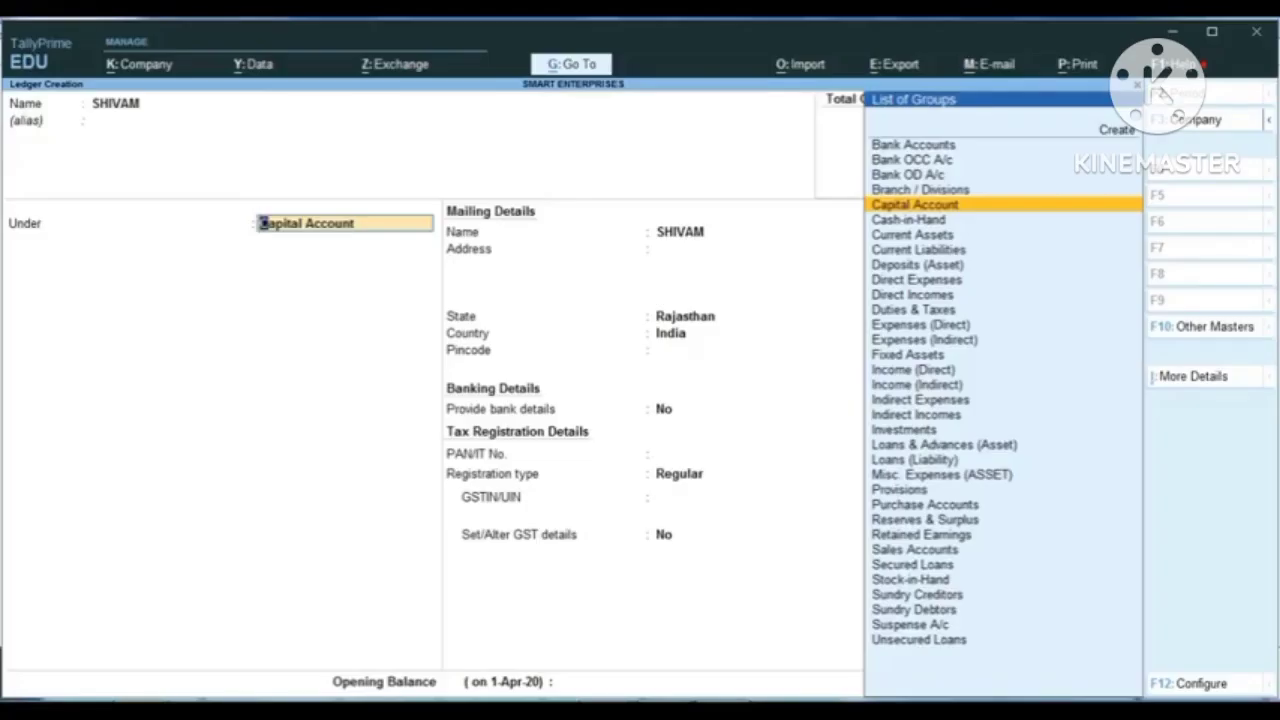
type("SUND")
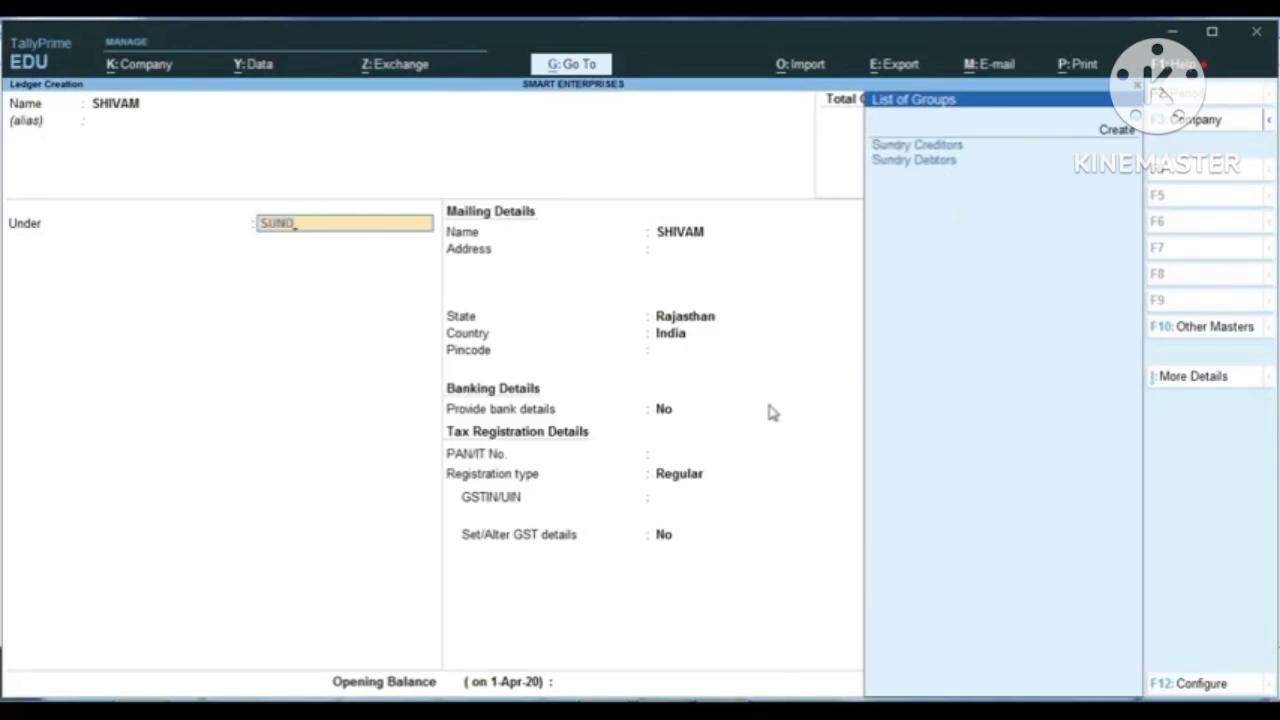
key("ctrl")
key("Down")
key("Down")
key("Return")
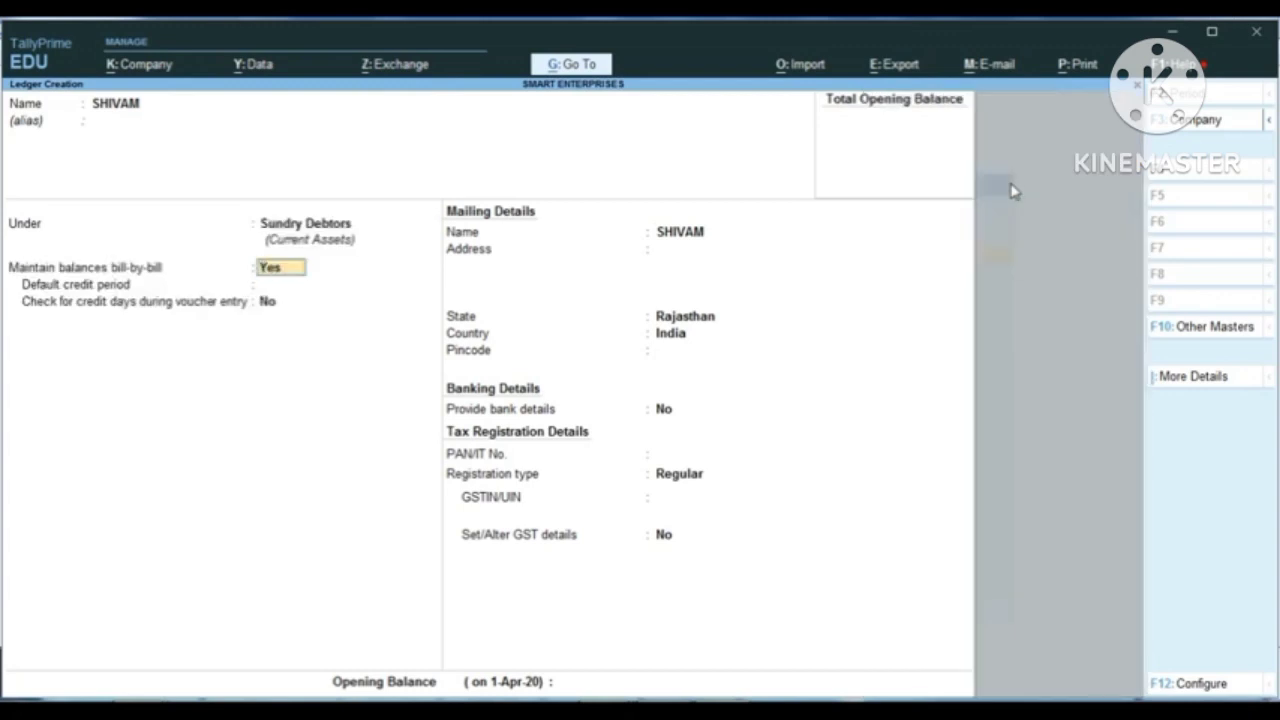
Step: Keep Maintain balances bill-by-bill at Yes, leave the default credit period blank, and keep the credit days check at No
key("Return")
key("Return")
key("Return")
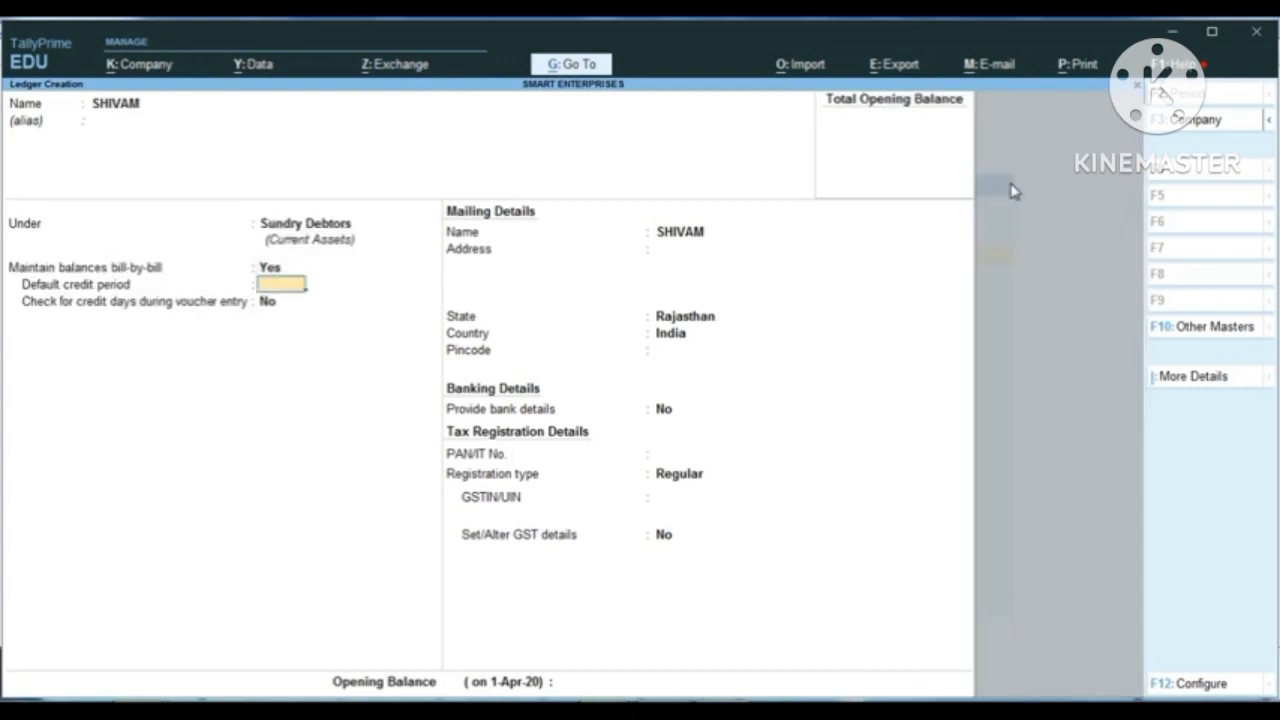
key("Return")
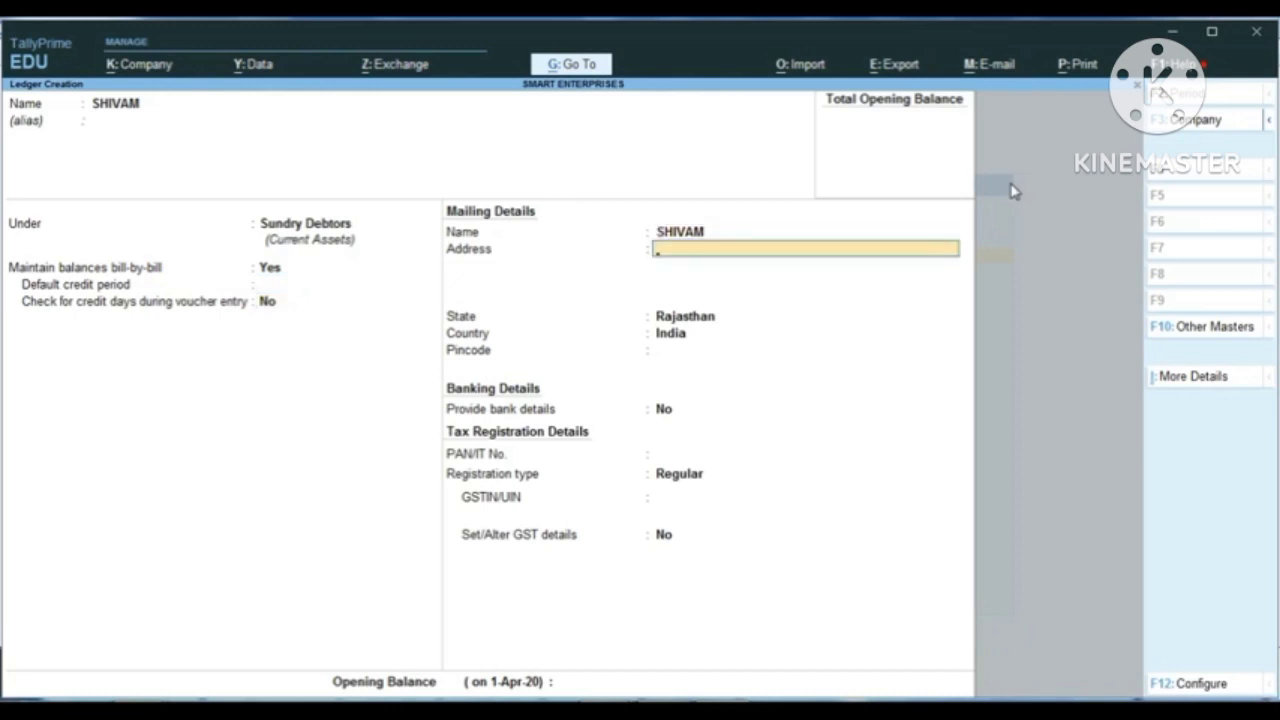
Step: Fill in the customer's mailing address and pincode with Rajasthan as the state, and keep Provide bank details at No
type("SRI GANGANGA")
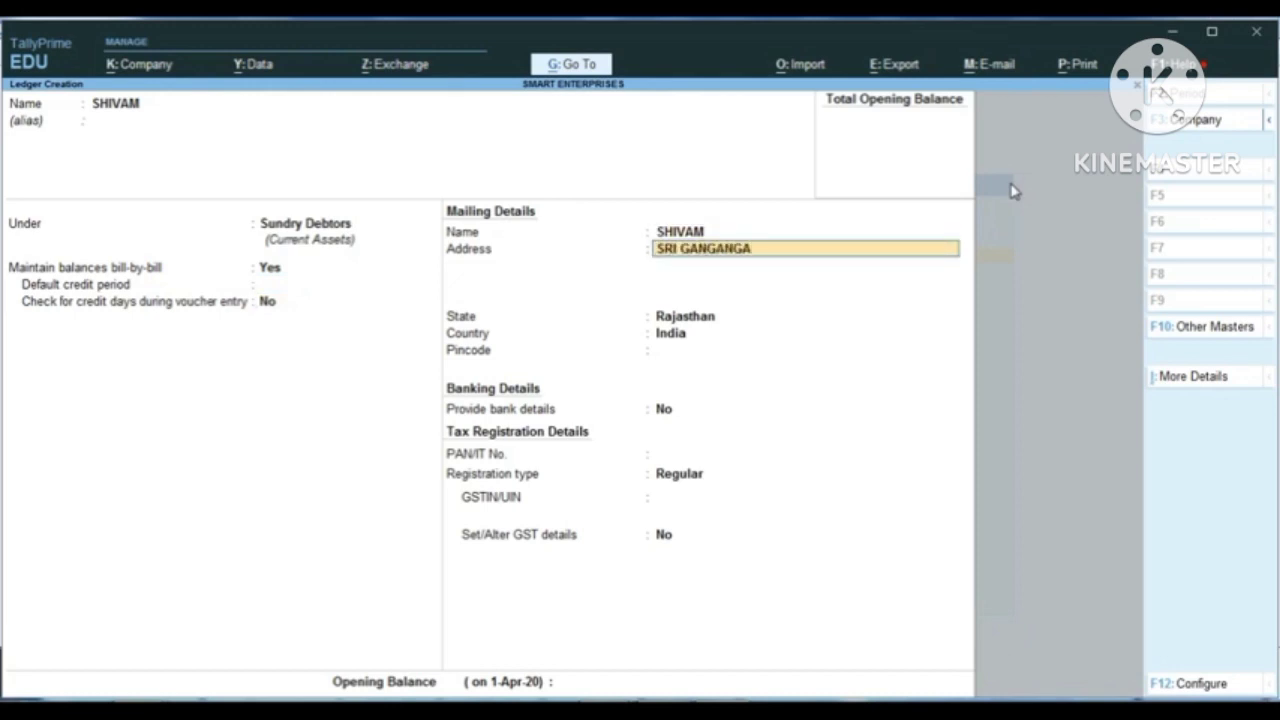
type("G")
key("BackSpace")
type("NAR")
key("Return")
key("Return")
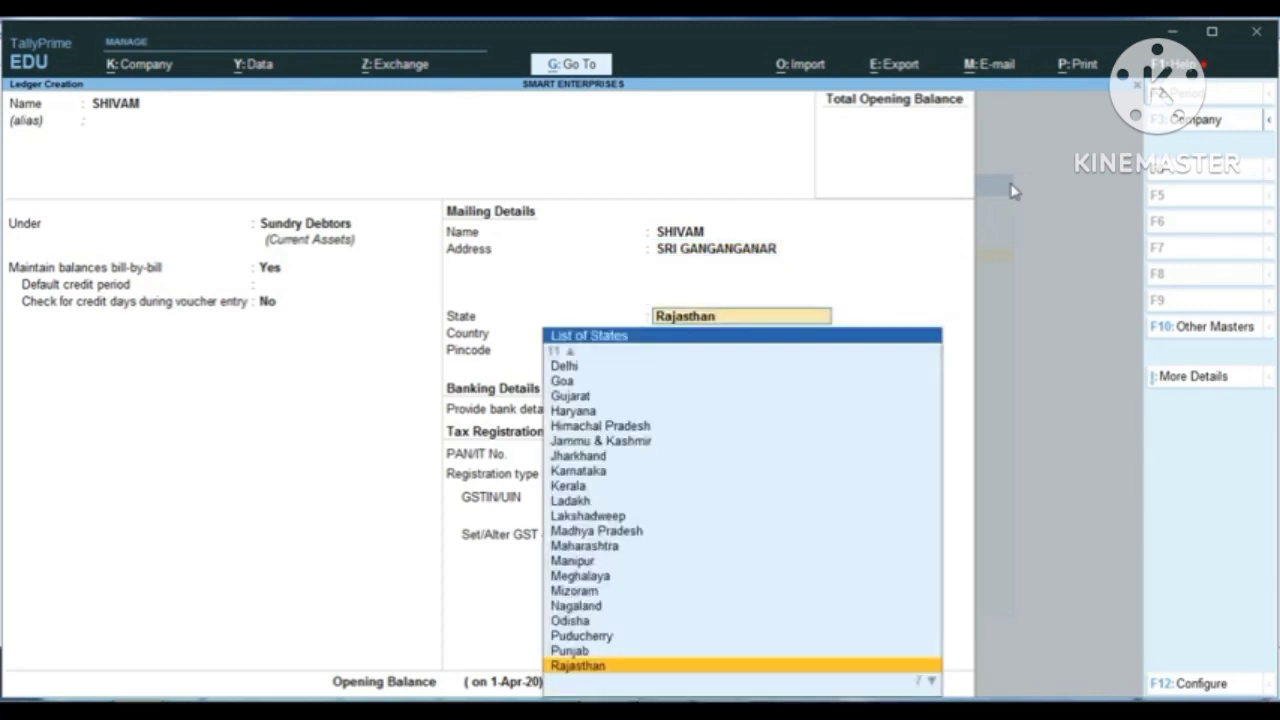
key("Return")
type("335051")
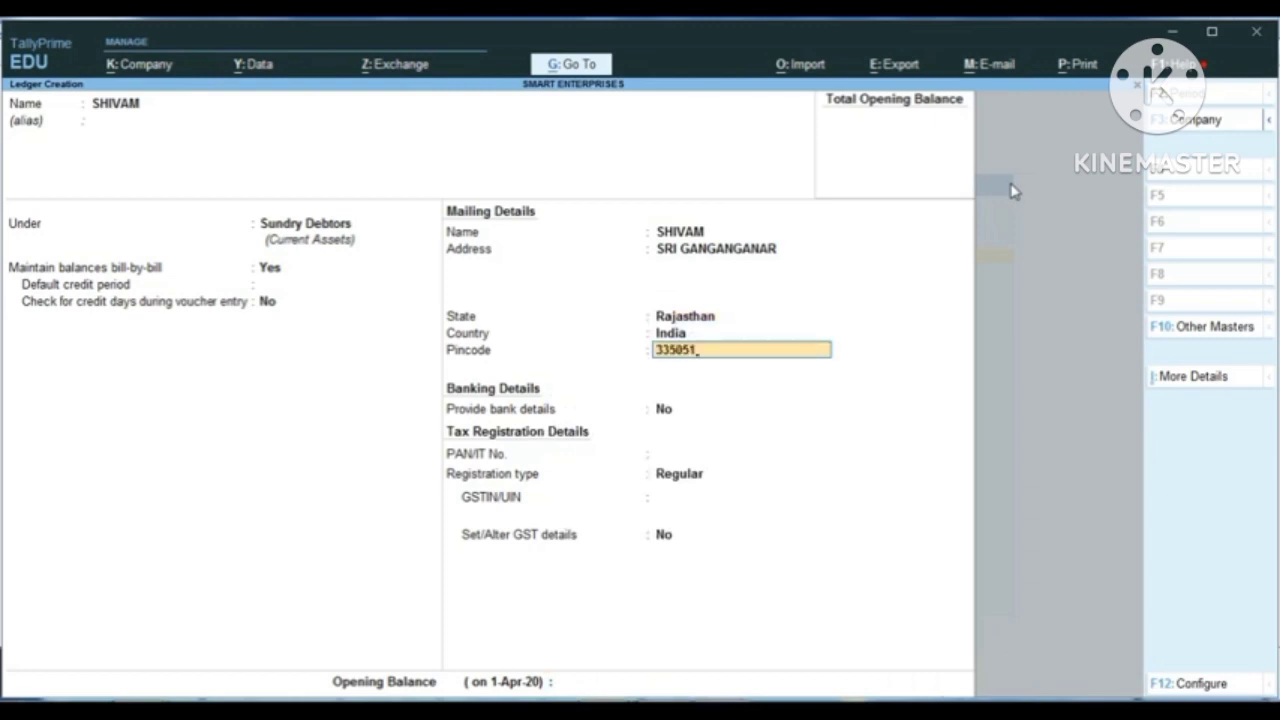
key("Return")
key("Return")
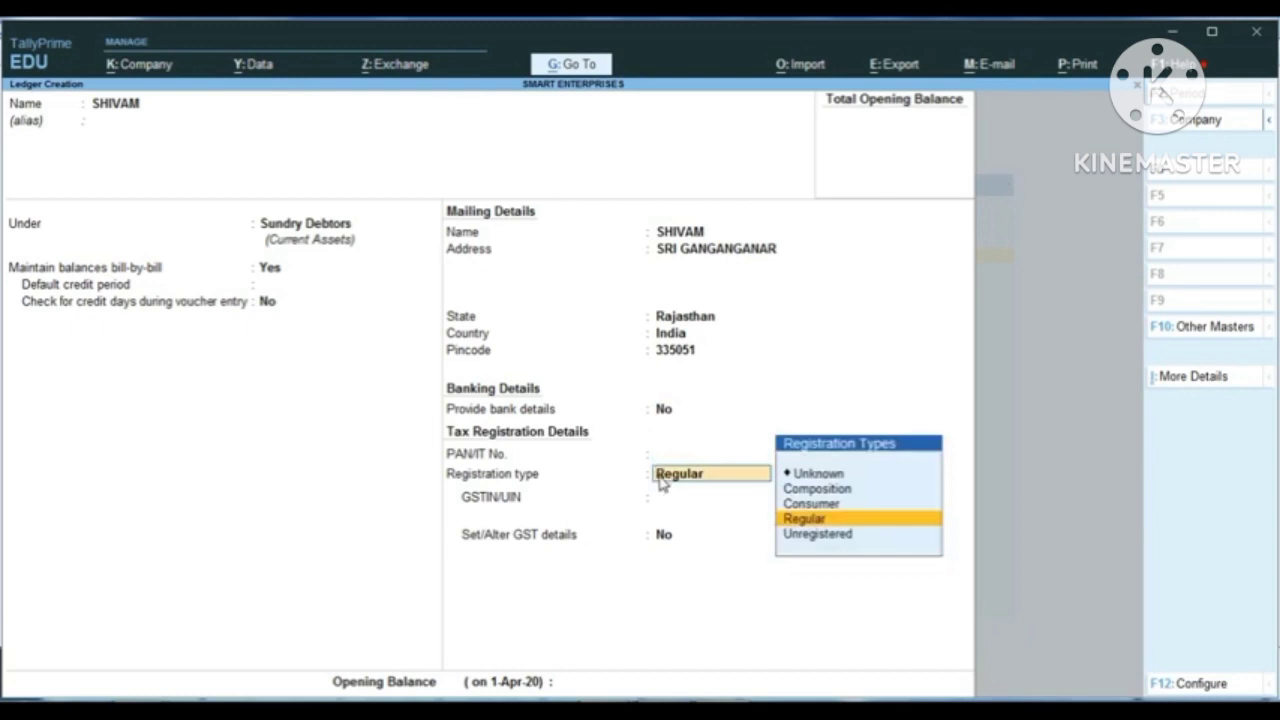
Step: Set the customer's registration type to Unregistered, keep Set/Alter GST details at No, and save the ledger
key("ctrl")
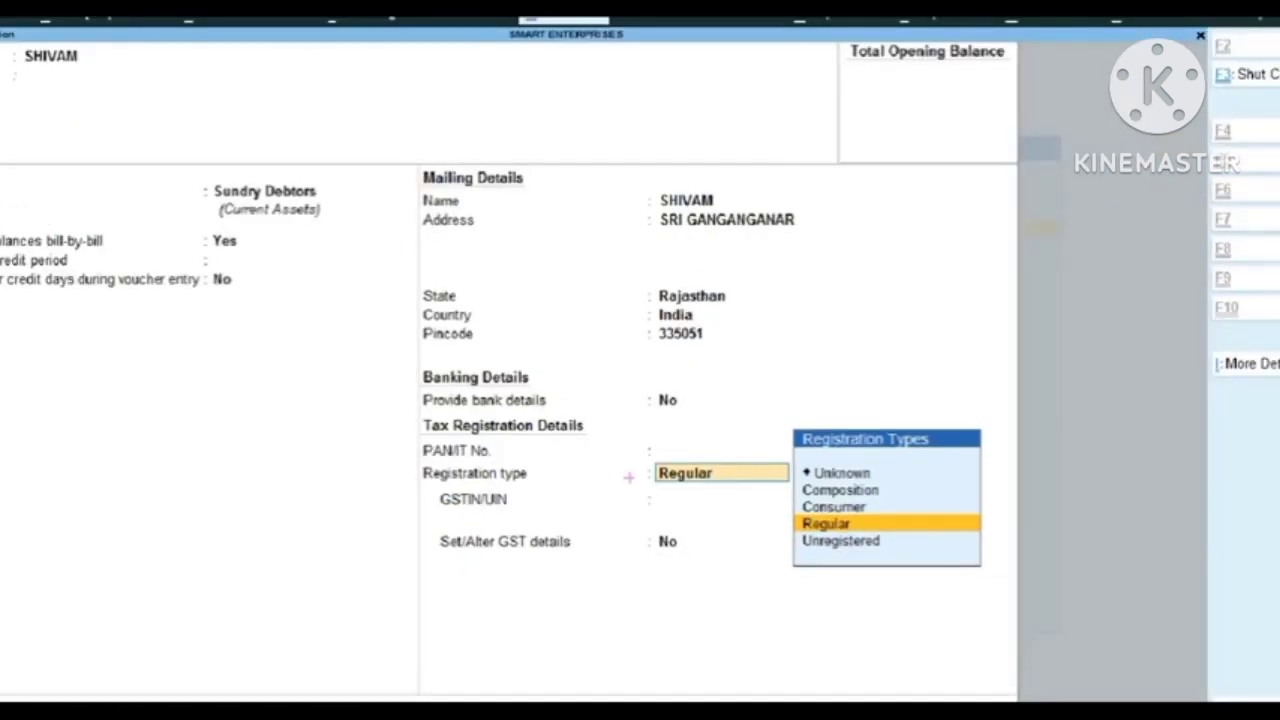
key("Down")
key("Return")
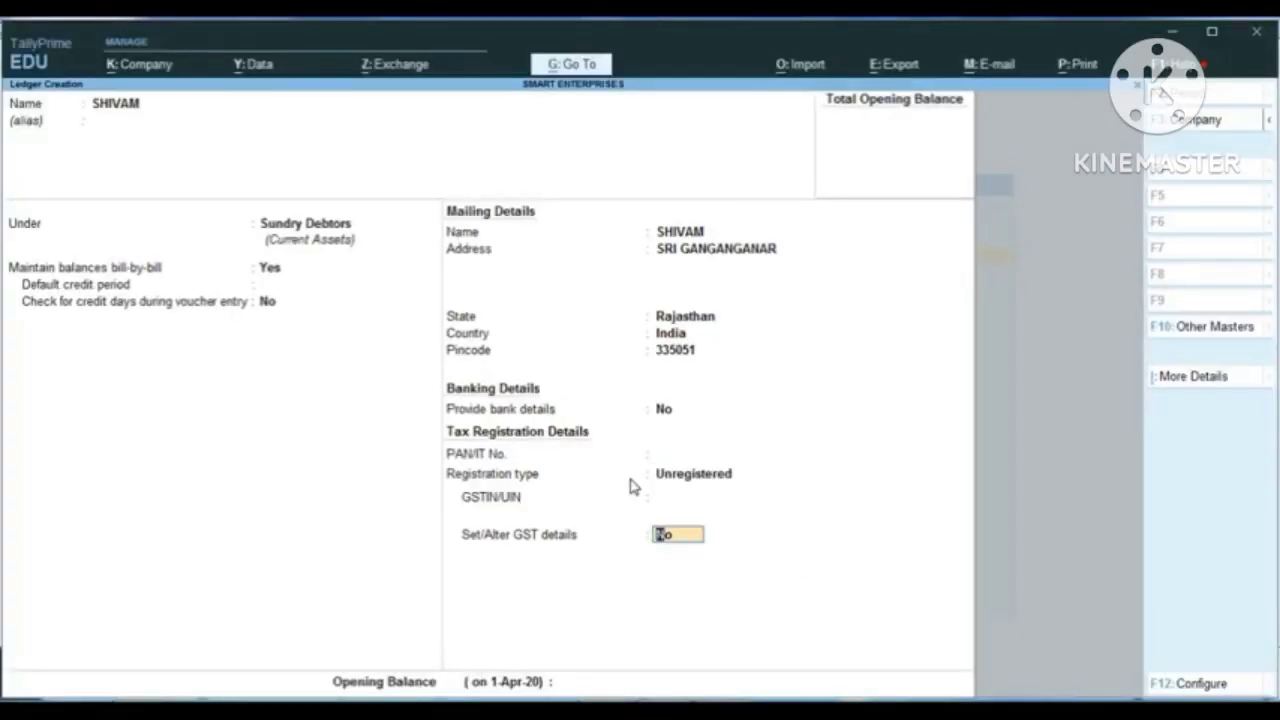
key("Return")
key("Return")
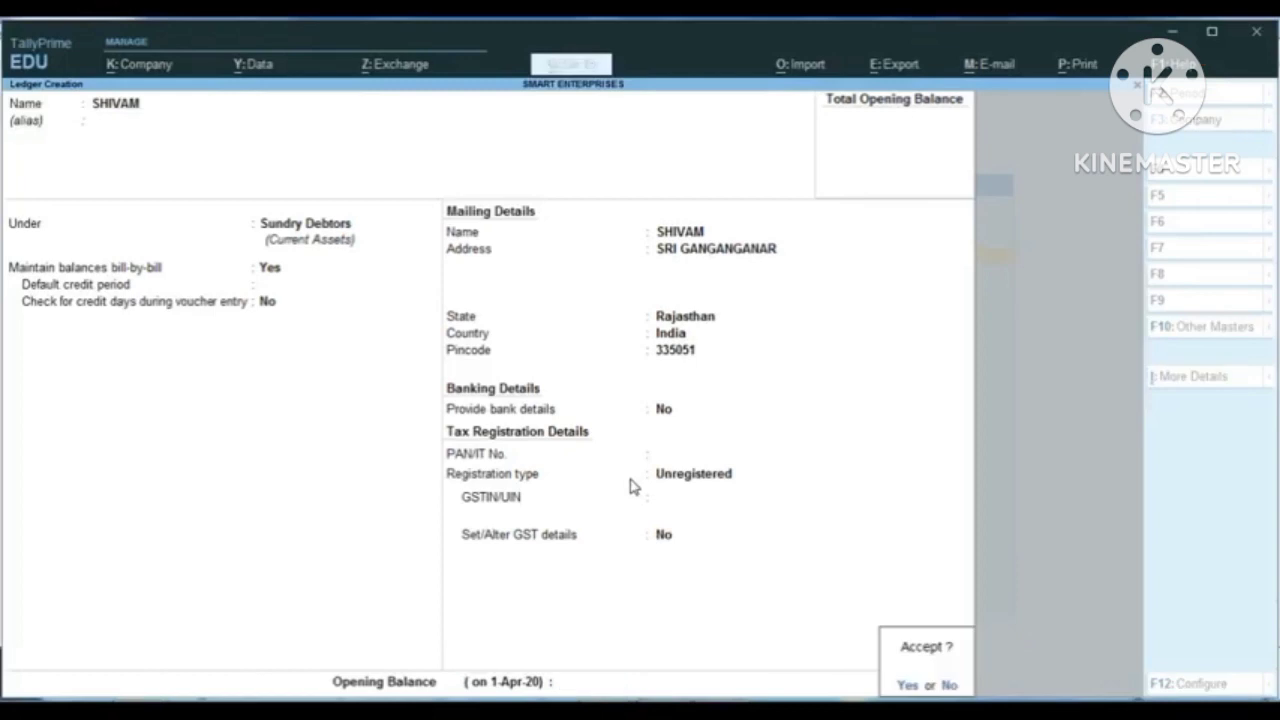
key("Return")
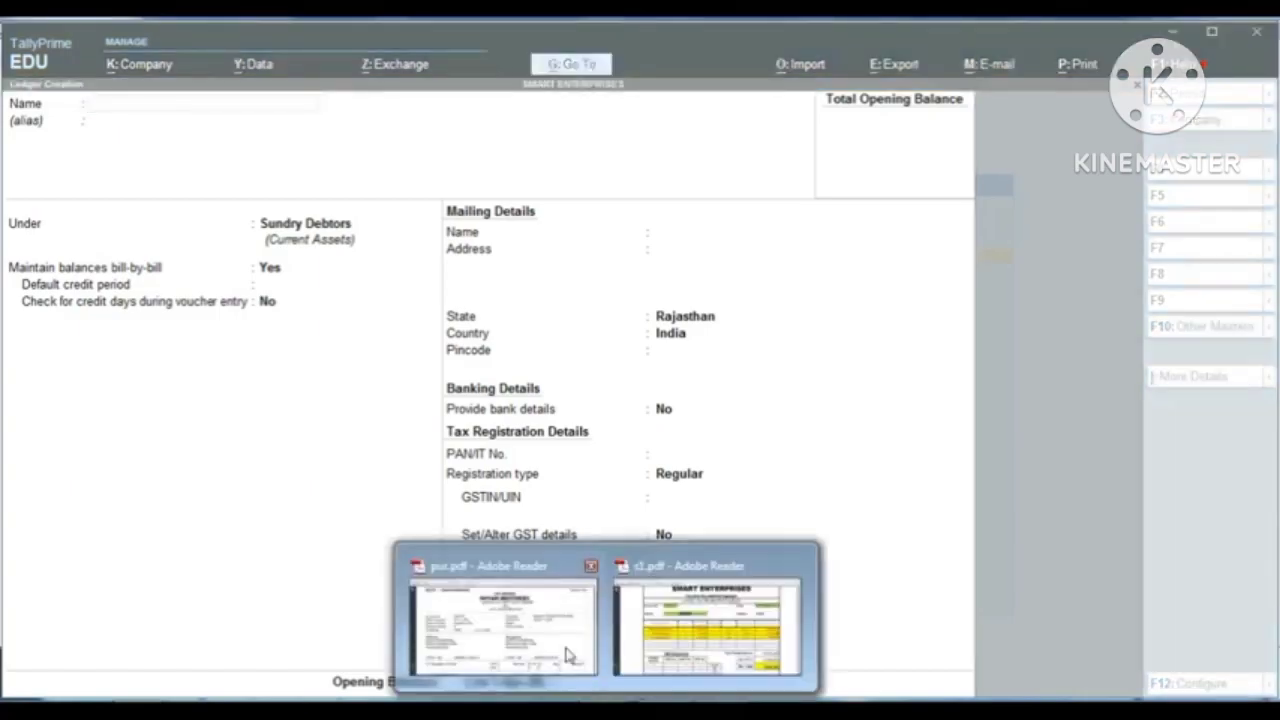
Step: Switch to pur.pdf in Adobe Reader, examine the supplier's name and purchased items, and return to the blank ledger form in TallyPrime
left_click(507, 612)
left_click_drag(480, 222, 816, 228)
scroll(580, 465, "down", 4)
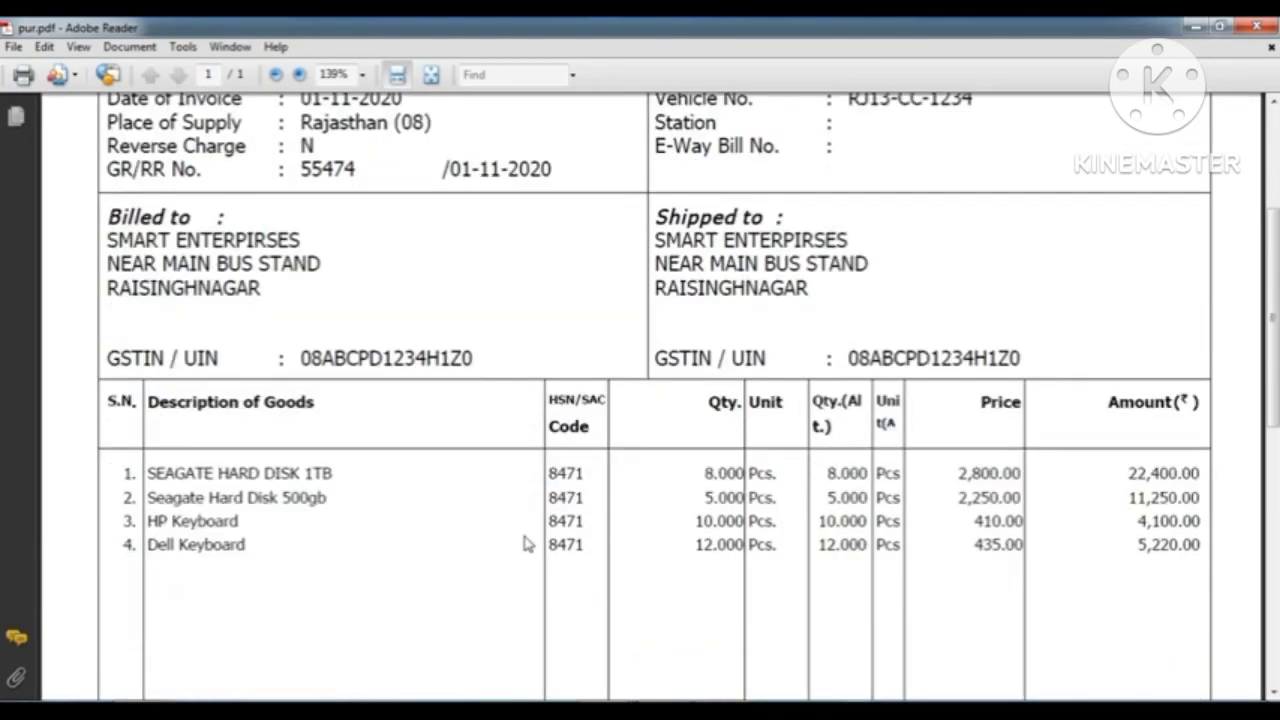
scroll(385, 363, "up", 4)
scroll(389, 360, "down", 3)
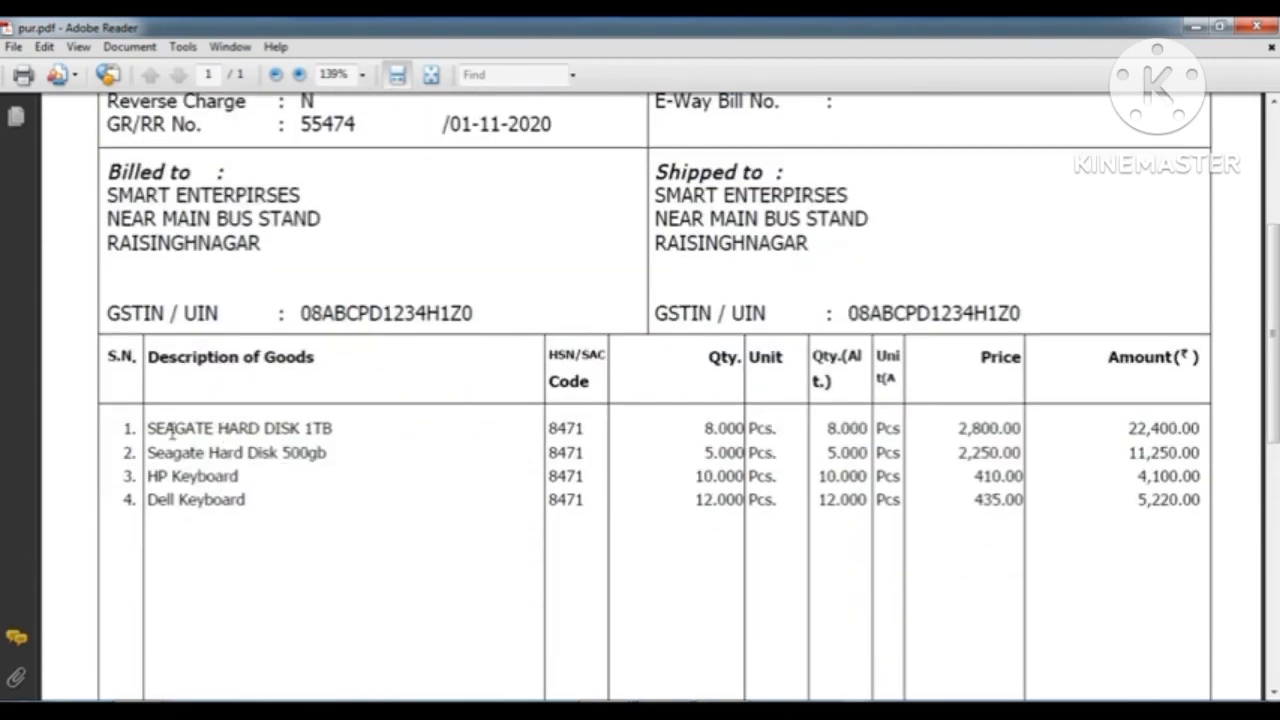
left_click_drag(148, 428, 280, 511)
scroll(380, 451, "up", 4)
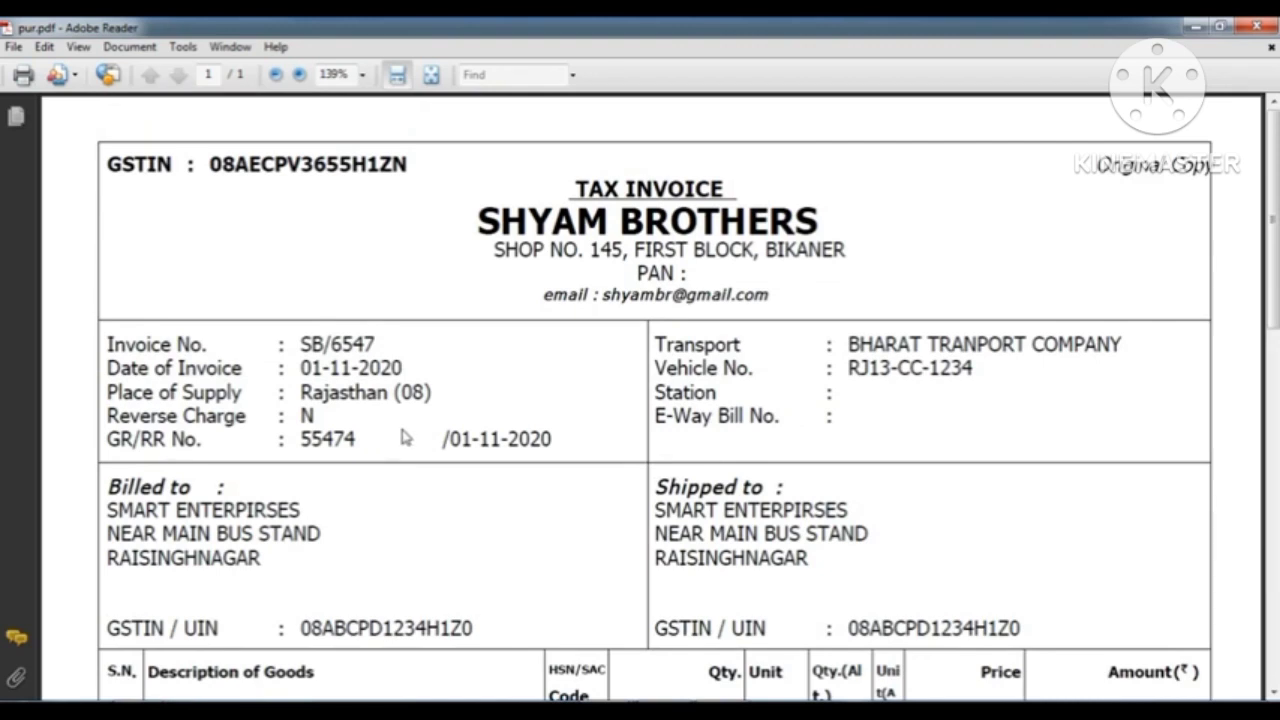
key("alt+Tab")
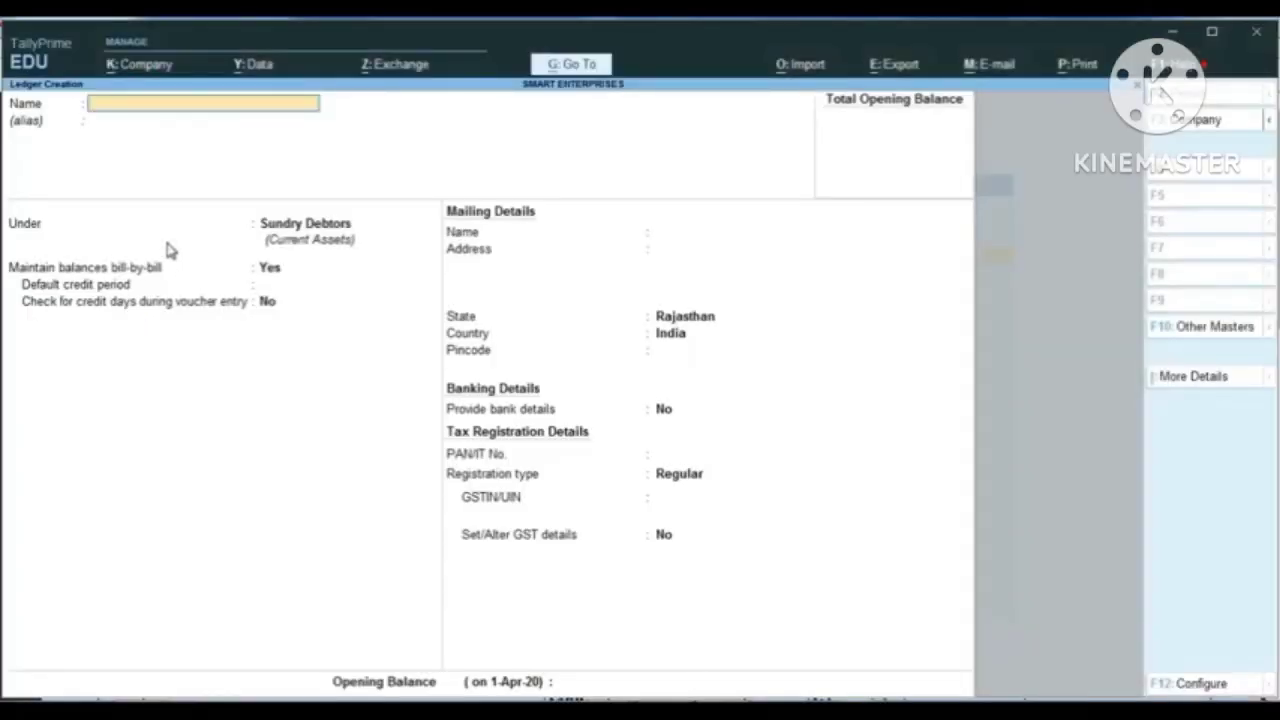
Step: Name the new ledger SHYAM BROTHERS, leave its alias blank, and place it under the Sundry Creditors group
type("SHYAM BROTHERS")
key("Return")
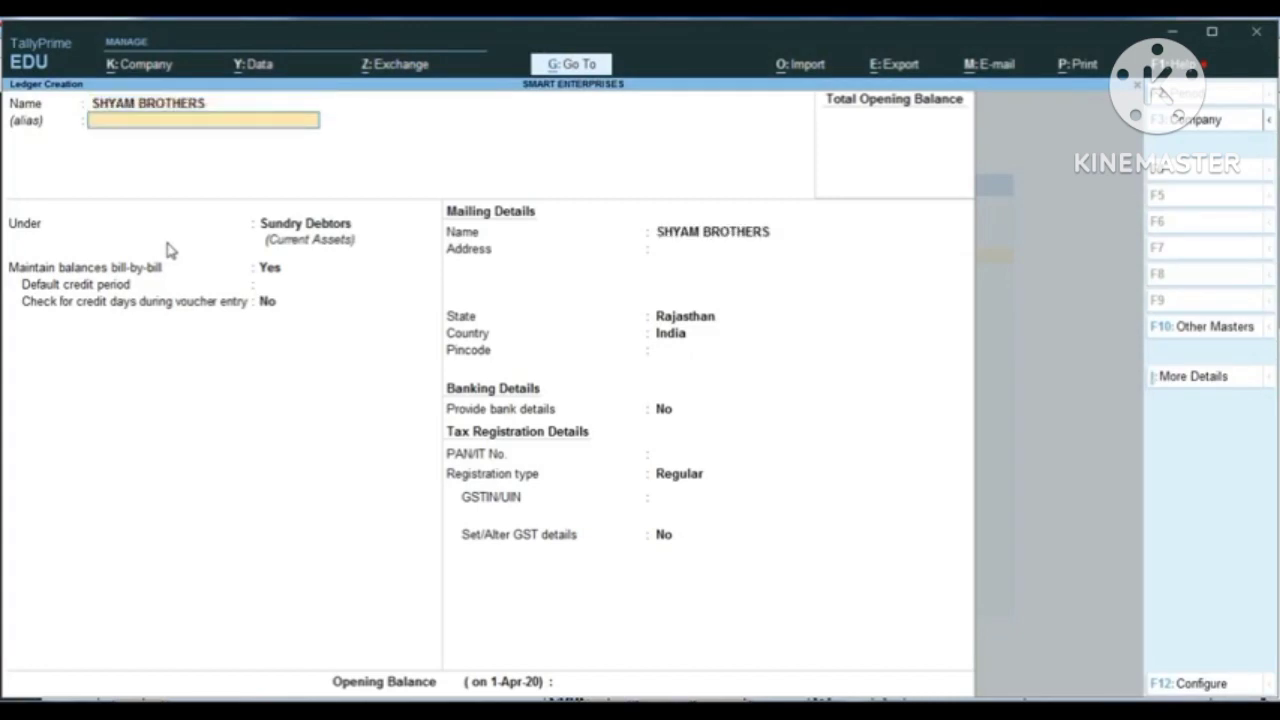
key("Return")
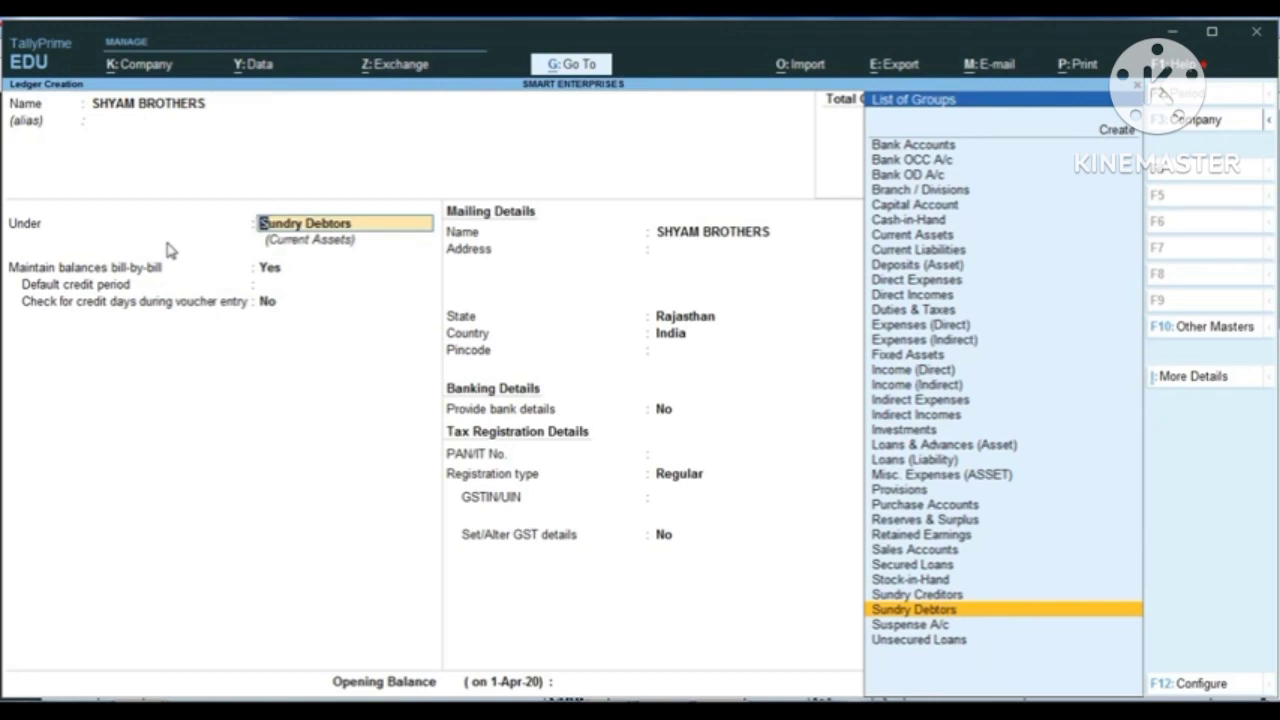
type("SUND")
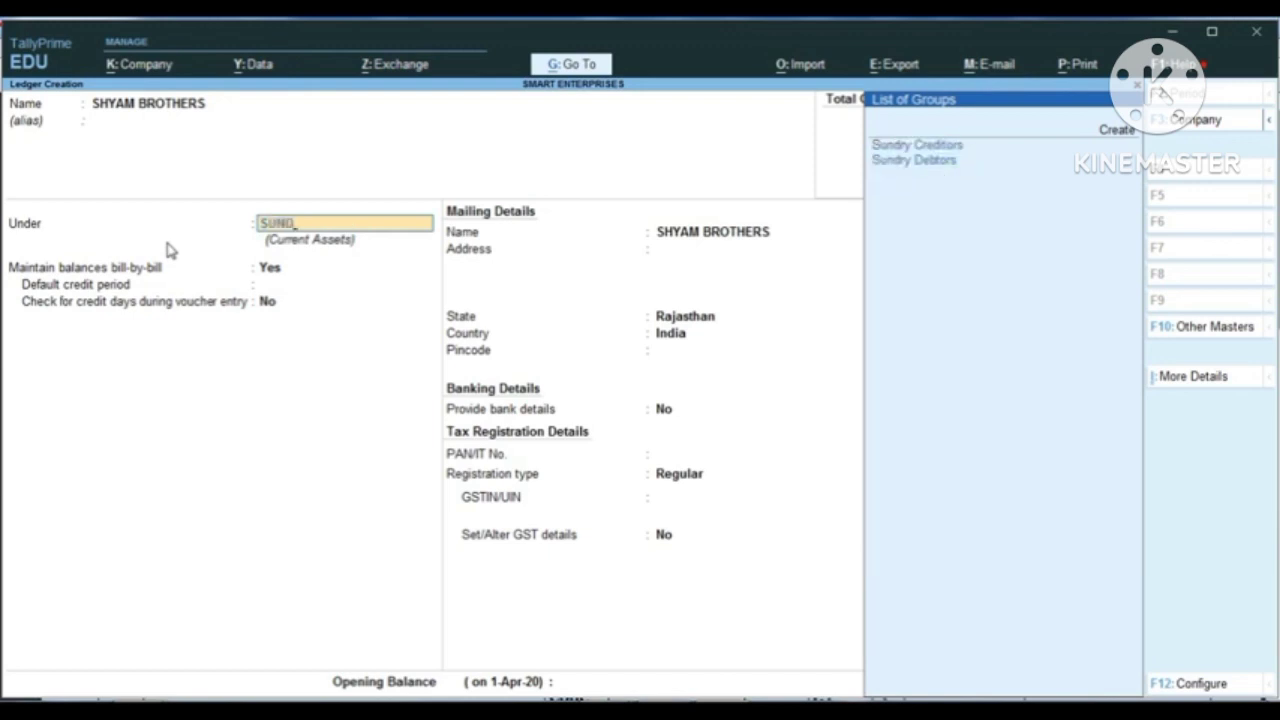
key("Return")
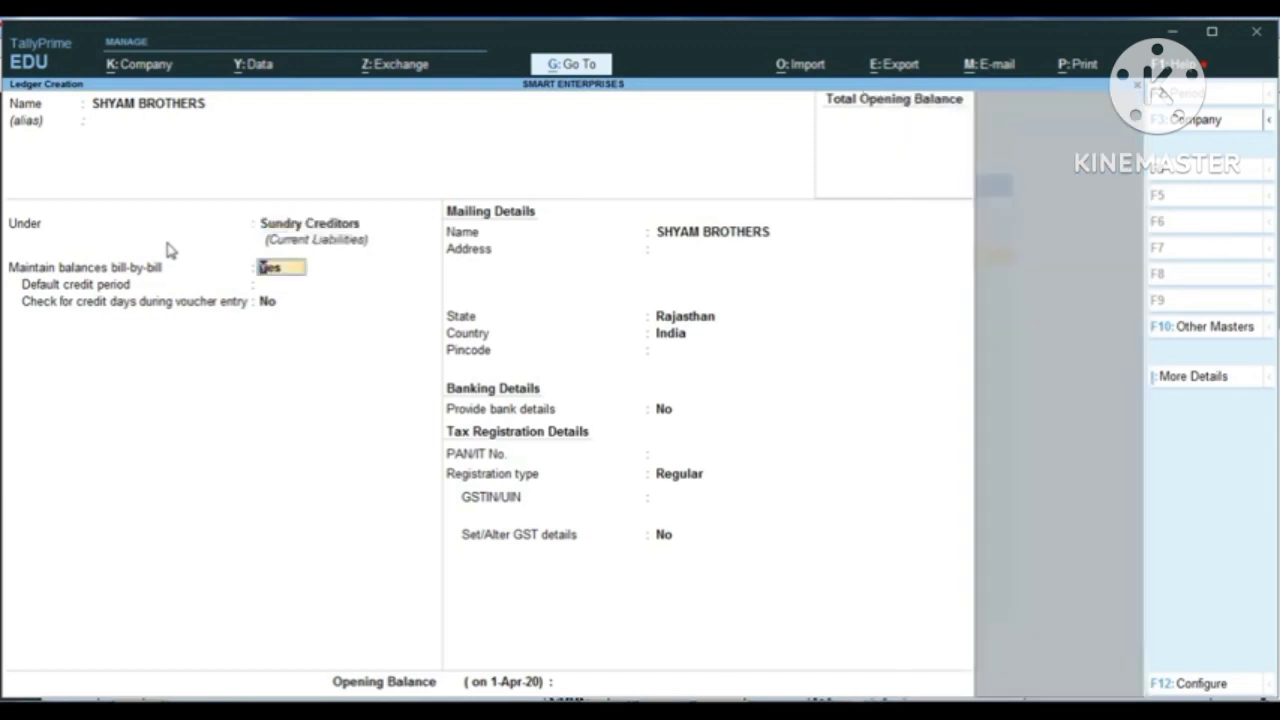
Step: Keep Maintain balances bill-by-bill at Yes, the default credit period blank, the credit days check at No, and SHYAM BROTHERS as mailing name
key("Return")
key("Return")
key("Return")
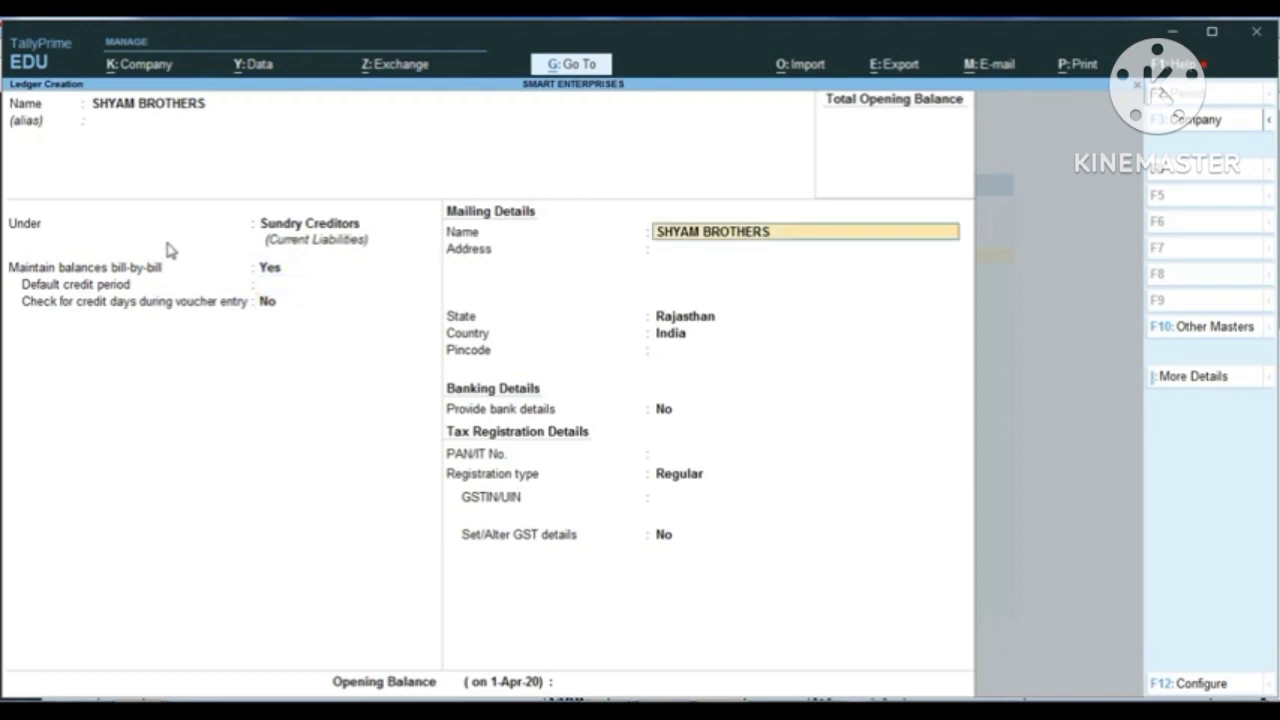
key("Return")
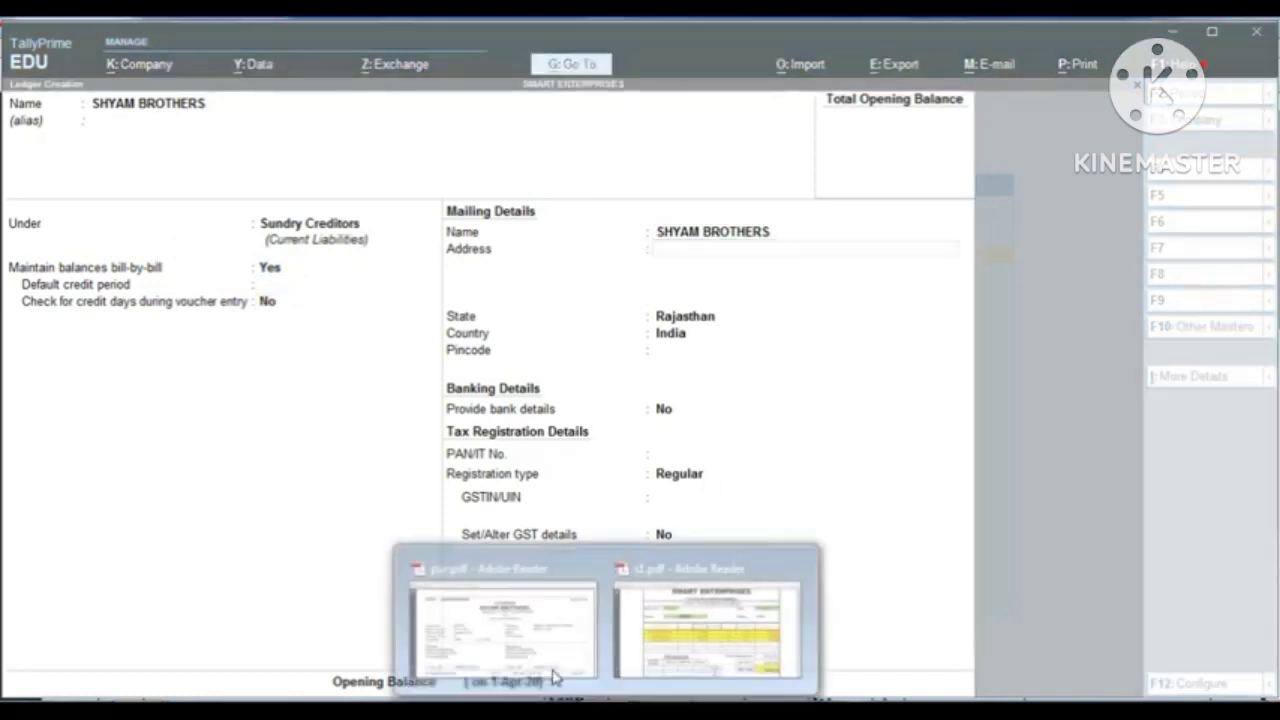
Step: Check the supplier's address in pur.pdf in Adobe Reader, then enter it in the ledger's mailing details in TallyPrime
left_click(515, 640)
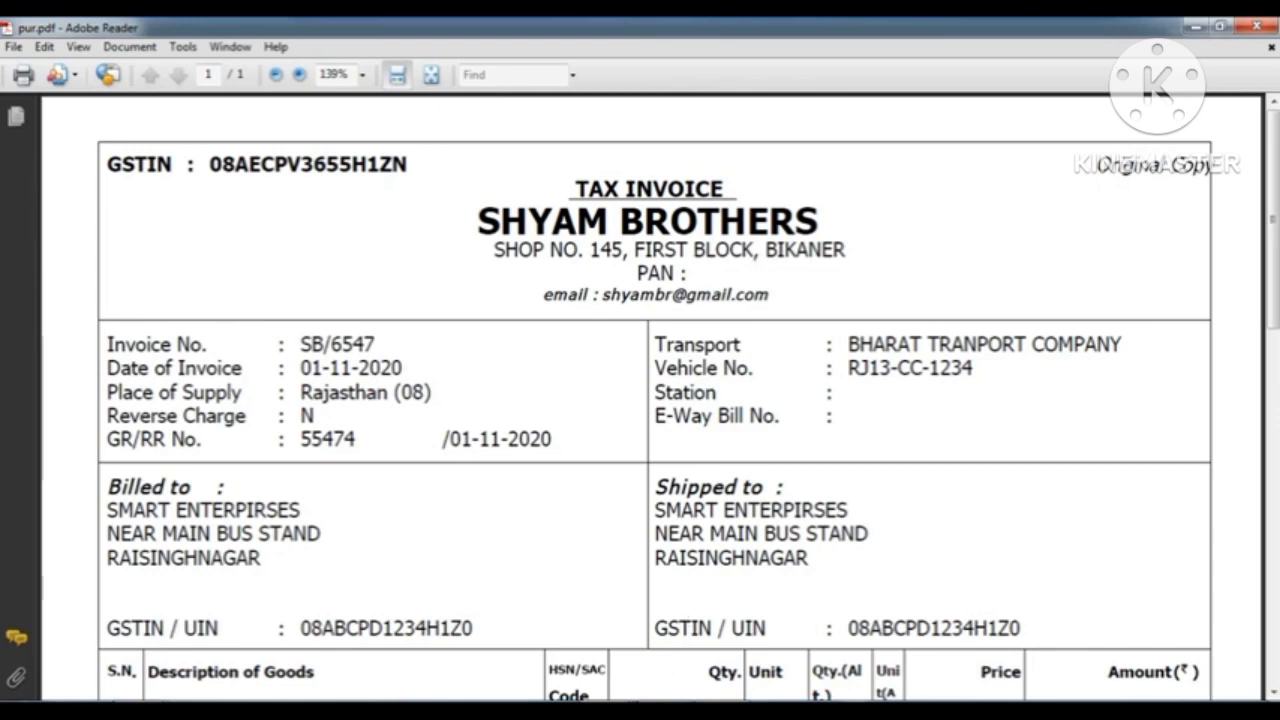
left_click(711, 710)
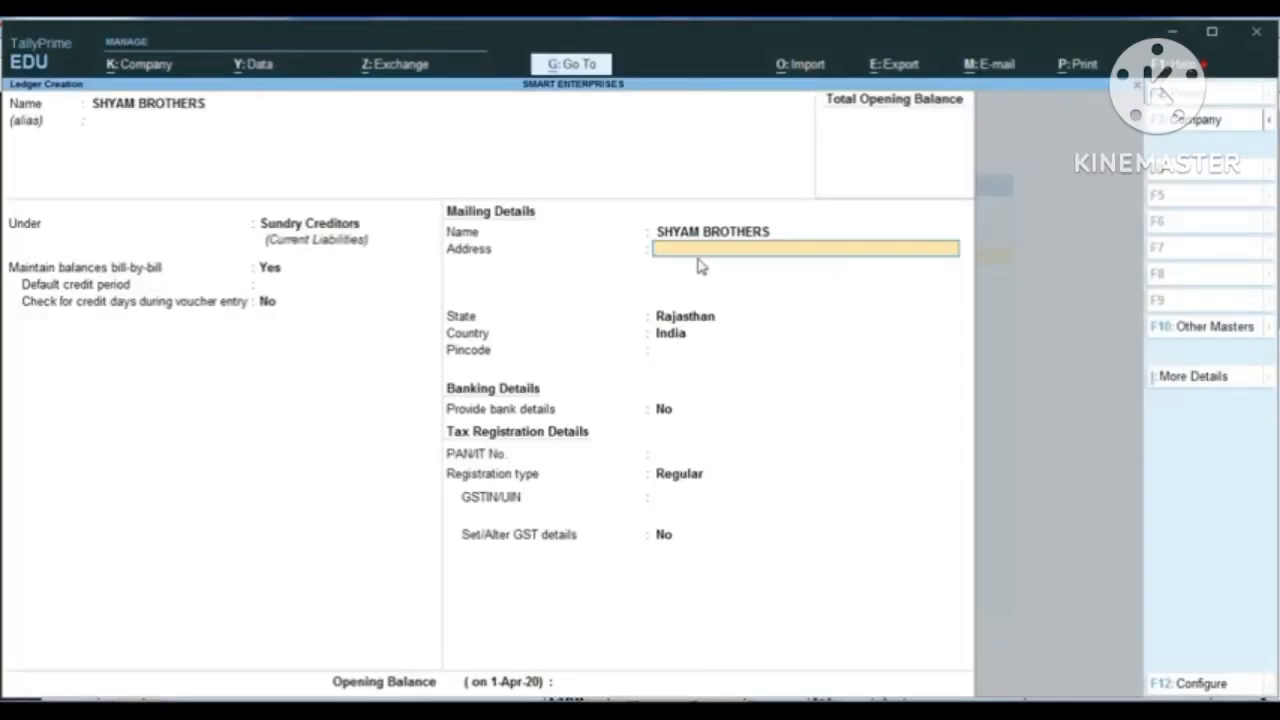
key("Return")
type("BIJ")
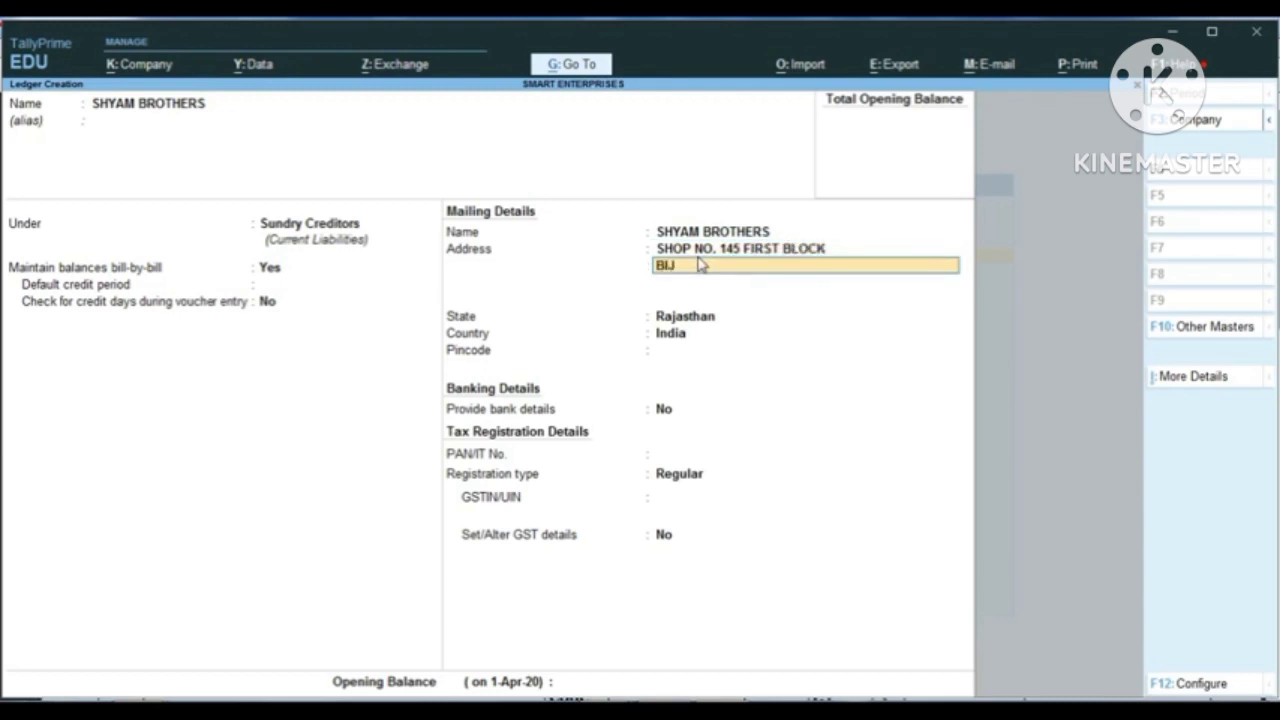
key("BackSpace")
type("KANER")
key("Return")
Step: Keep Rajasthan as the state and Provide bank details at No, leaving the pincode and PAN/IT No. blank
key("Return")
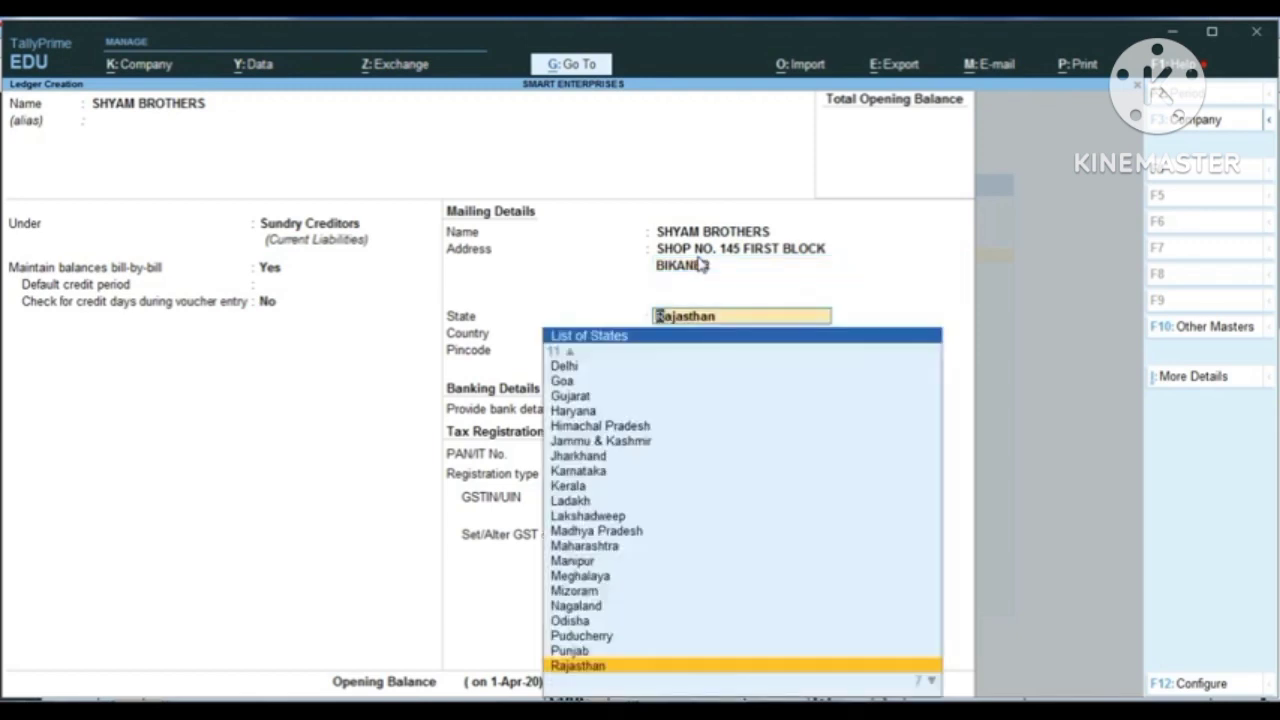
key("Return")
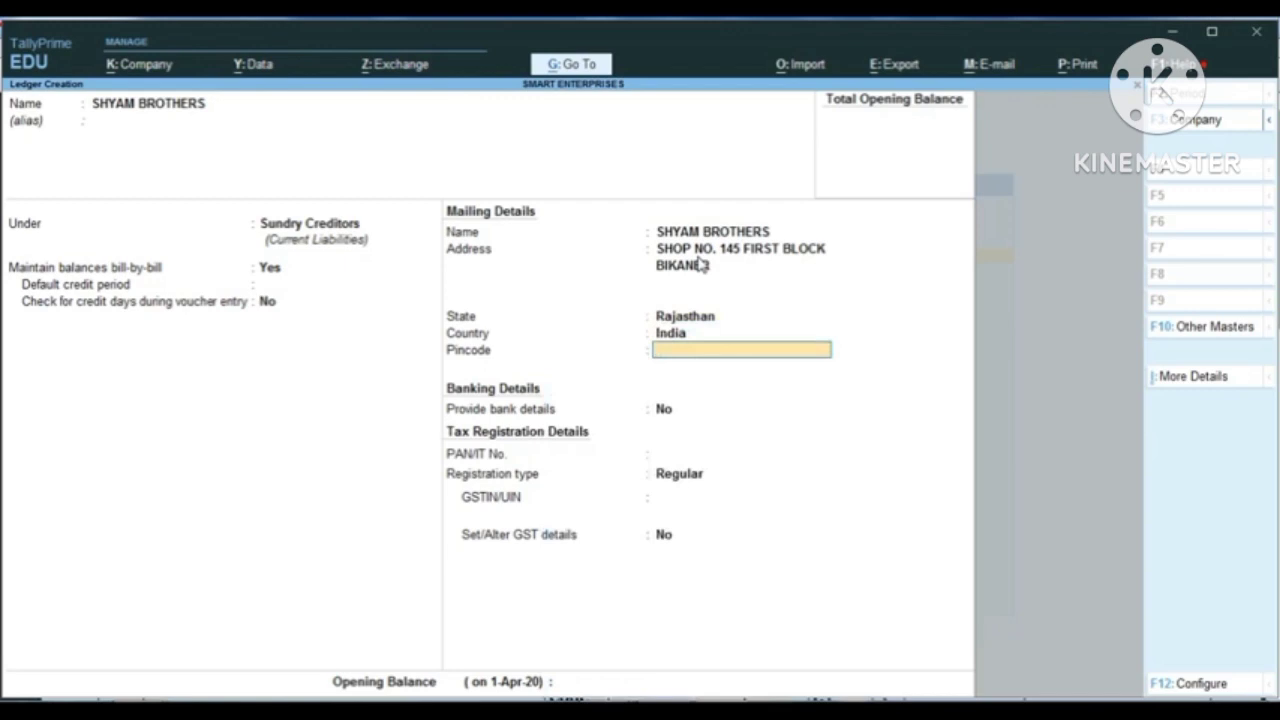
key("Return")
key("Return")
key("Return")
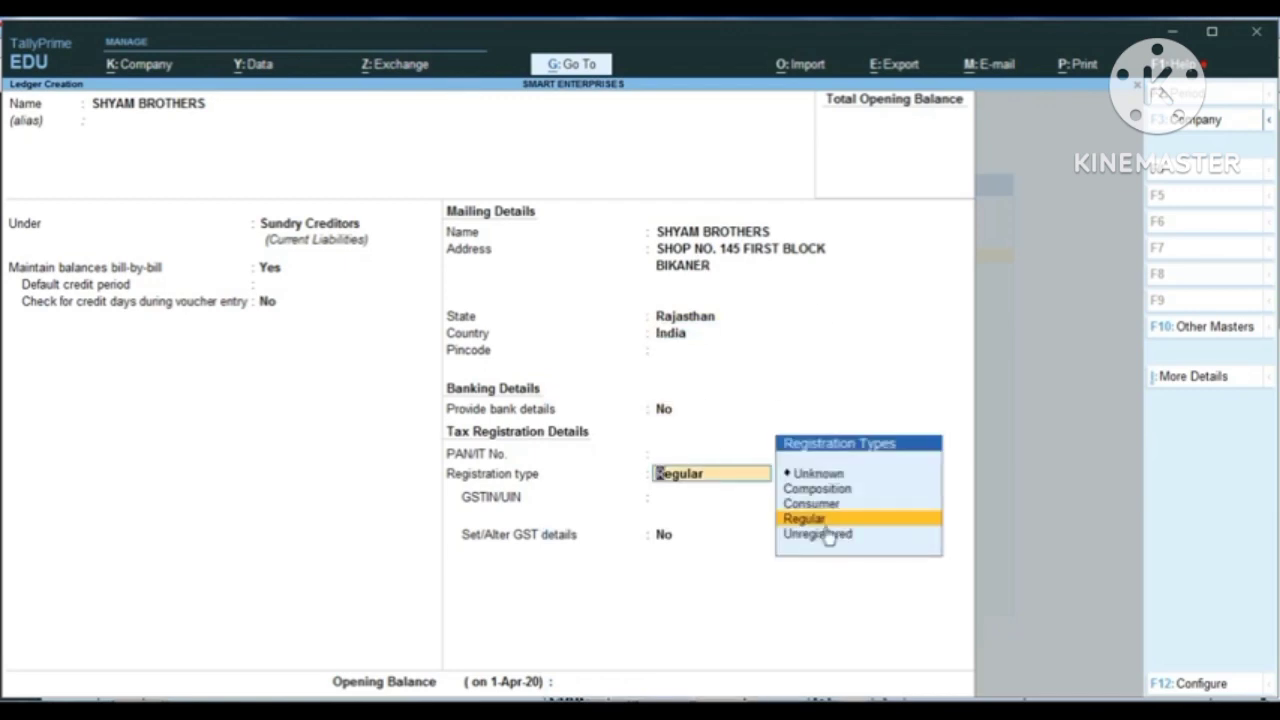
Step: Set the supplier's registration type to Regular
key("ctrl+1")
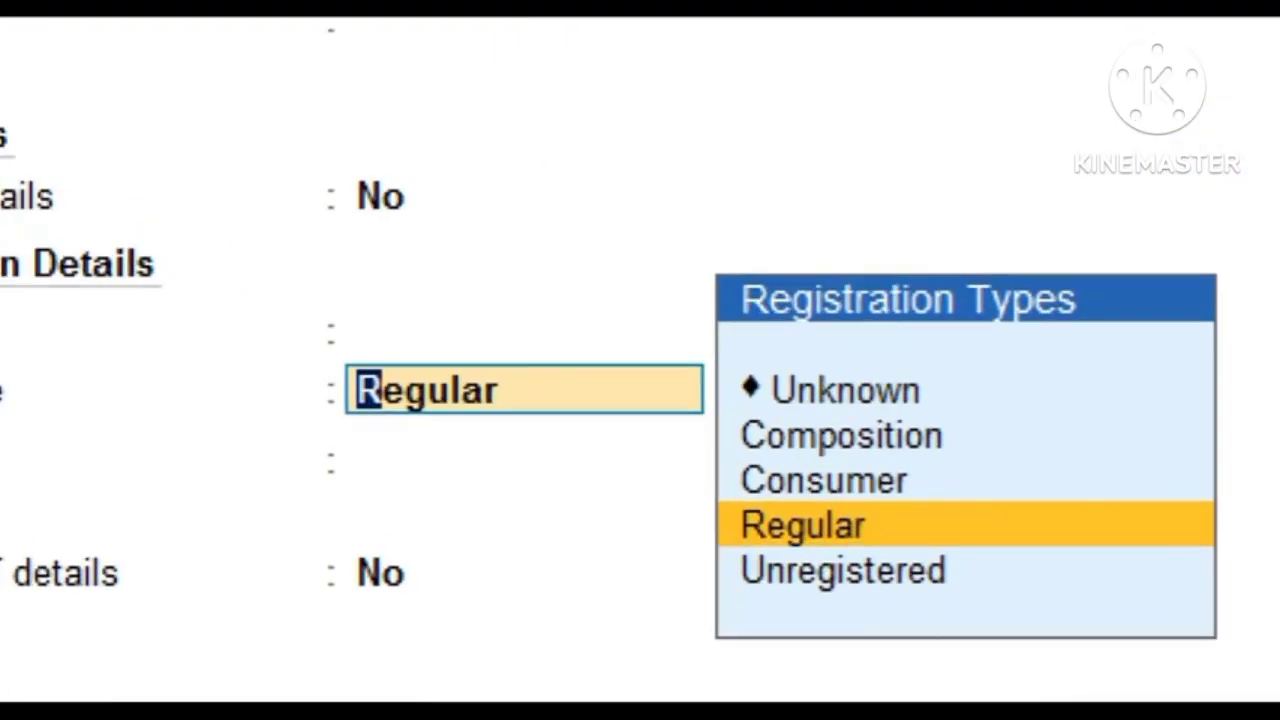
left_click(713, 511)
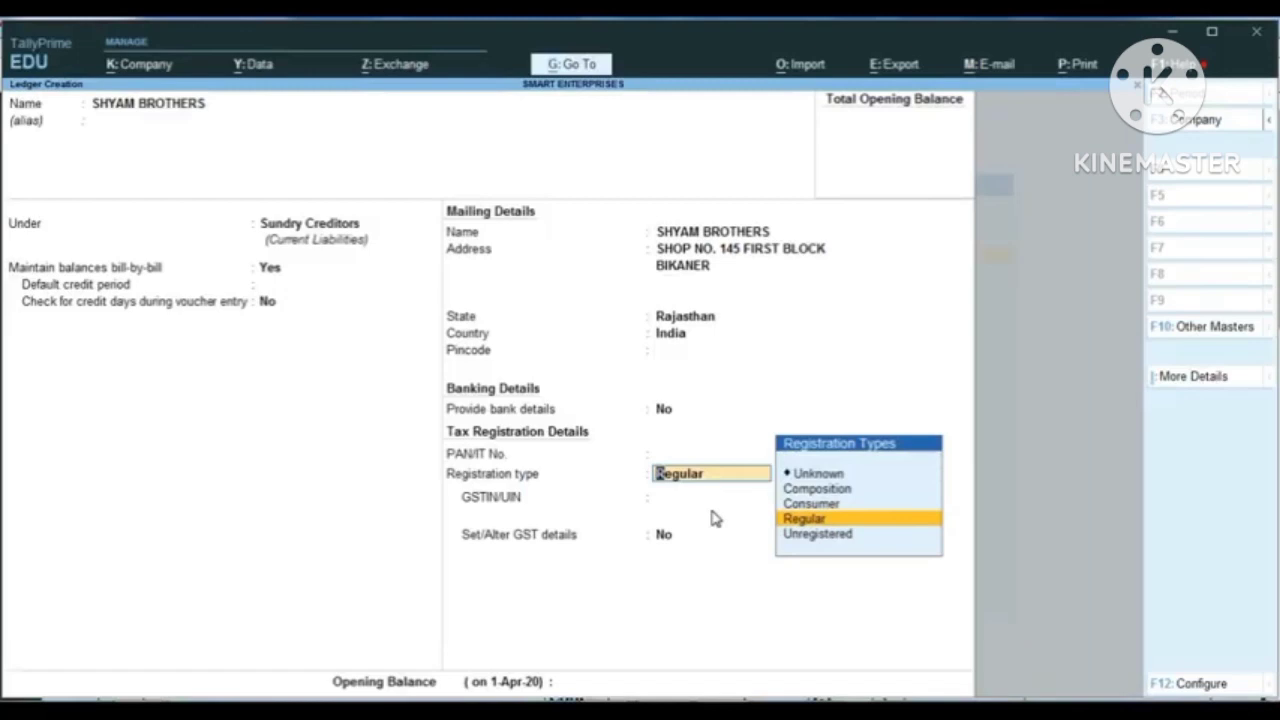
key("Up")
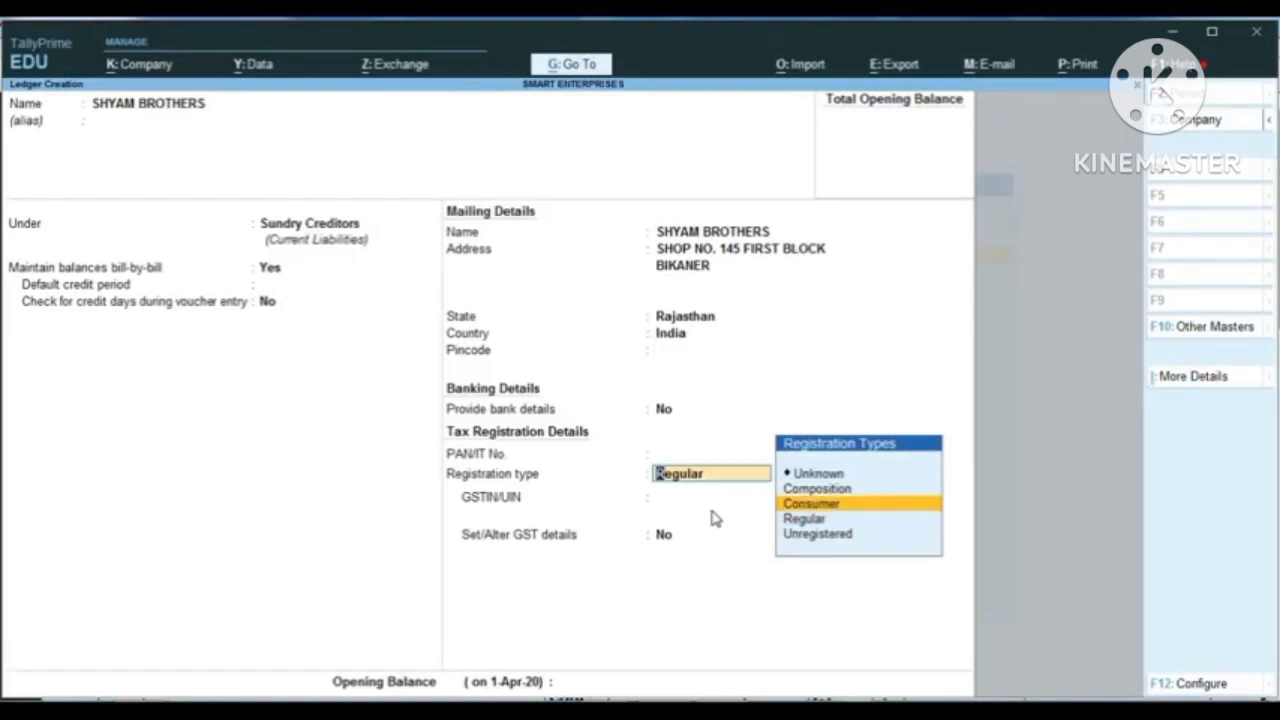
key("Down")
key("Return")
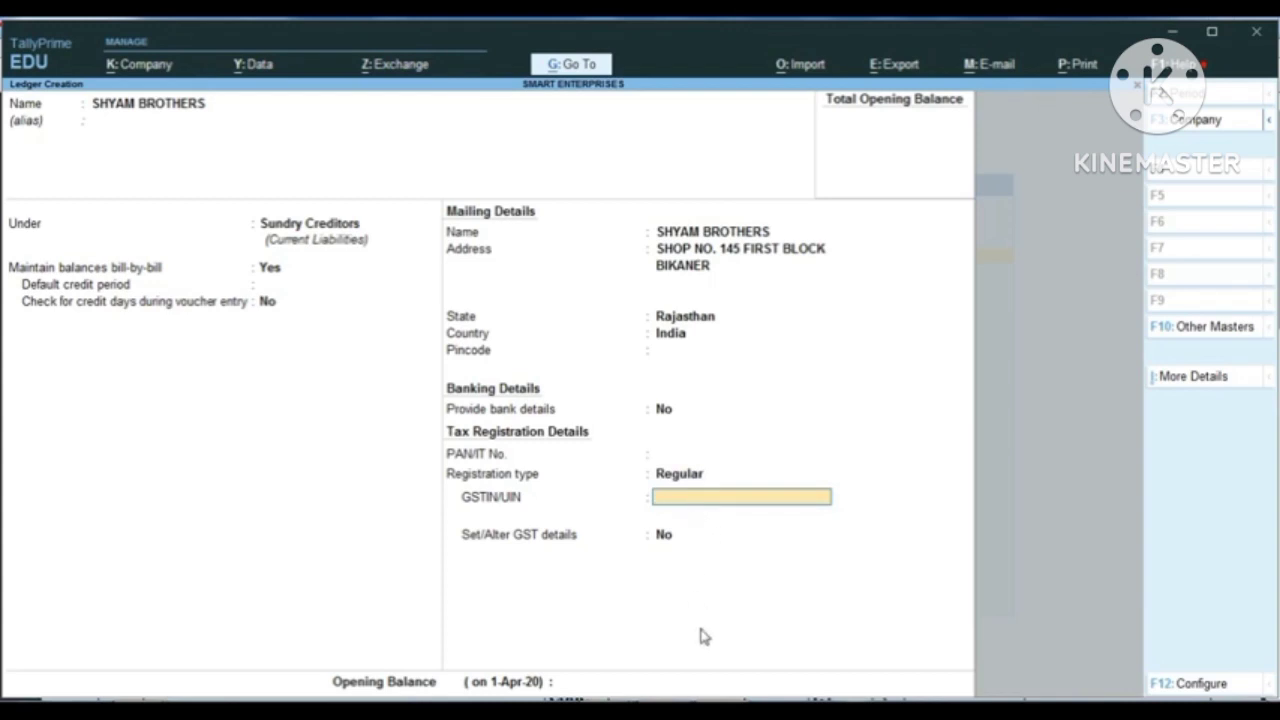
Step: Review the pur.pdf invoice in Adobe Reader, return to TallyPrime, and try to leave the supplier's GSTIN/UIN blank
left_click(604, 704)
left_click(530, 628)
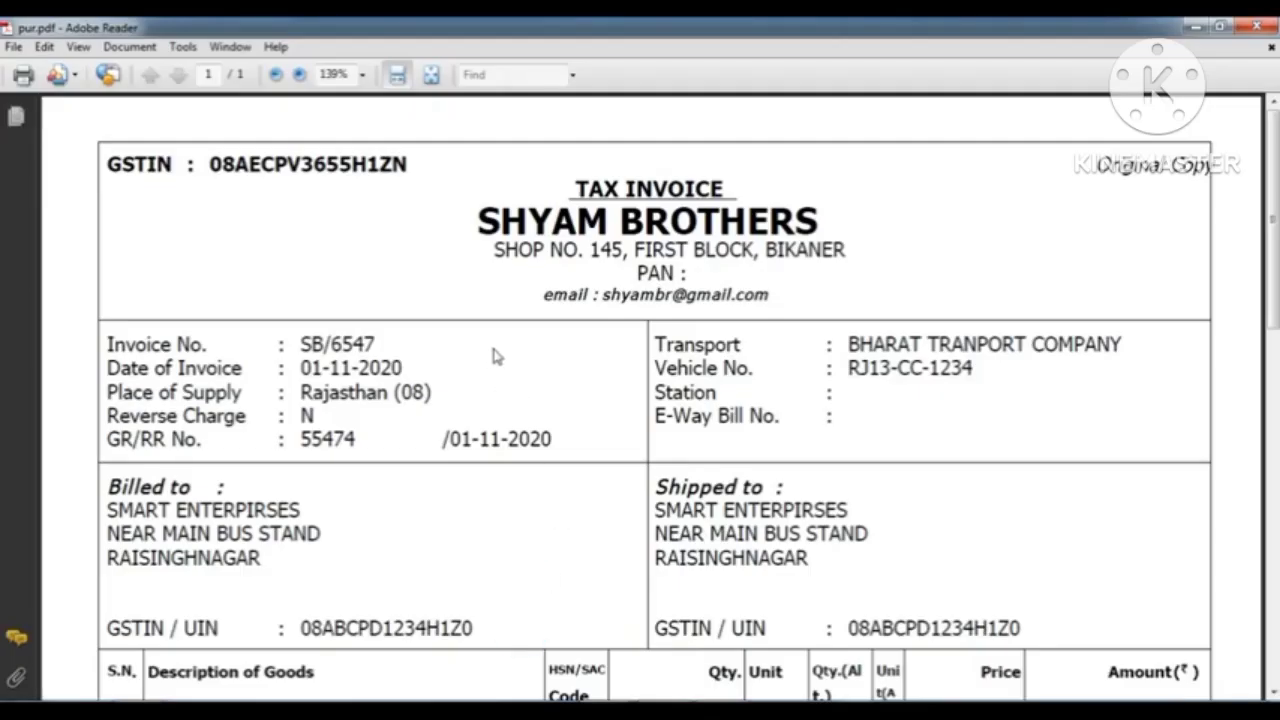
scroll(515, 372, "down", 3)
scroll(532, 390, "down", 5)
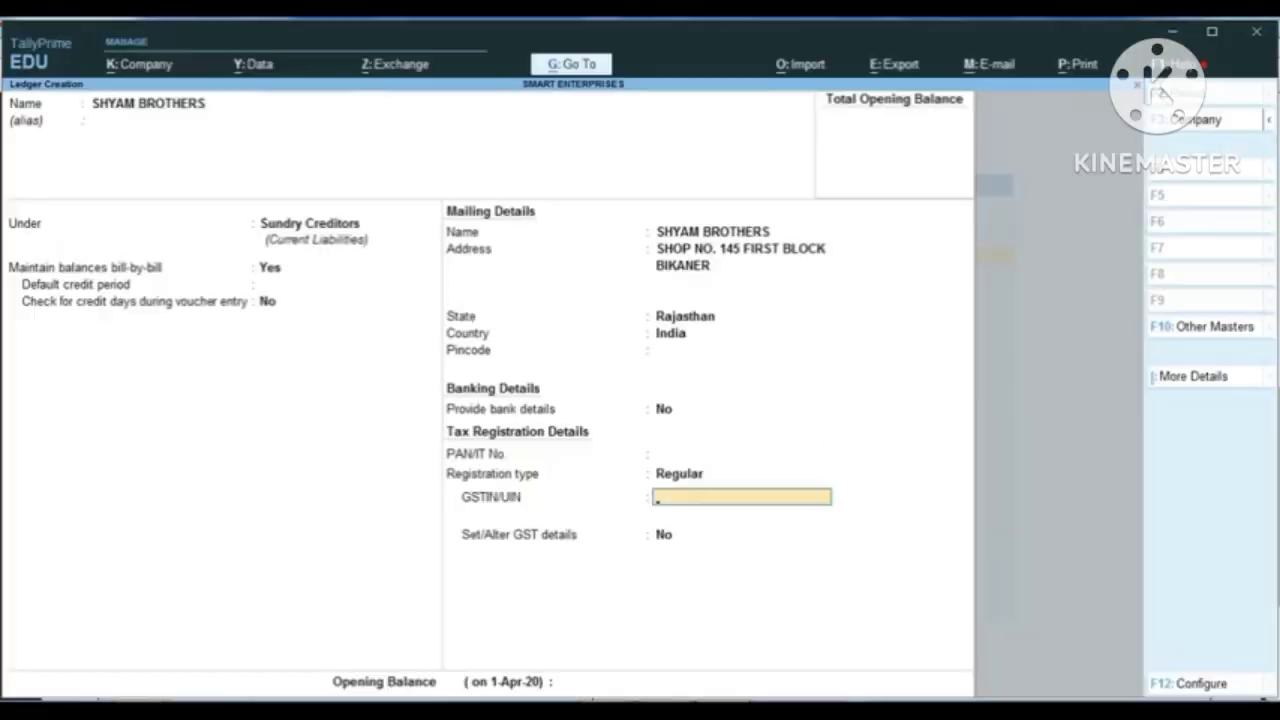
key("Return")
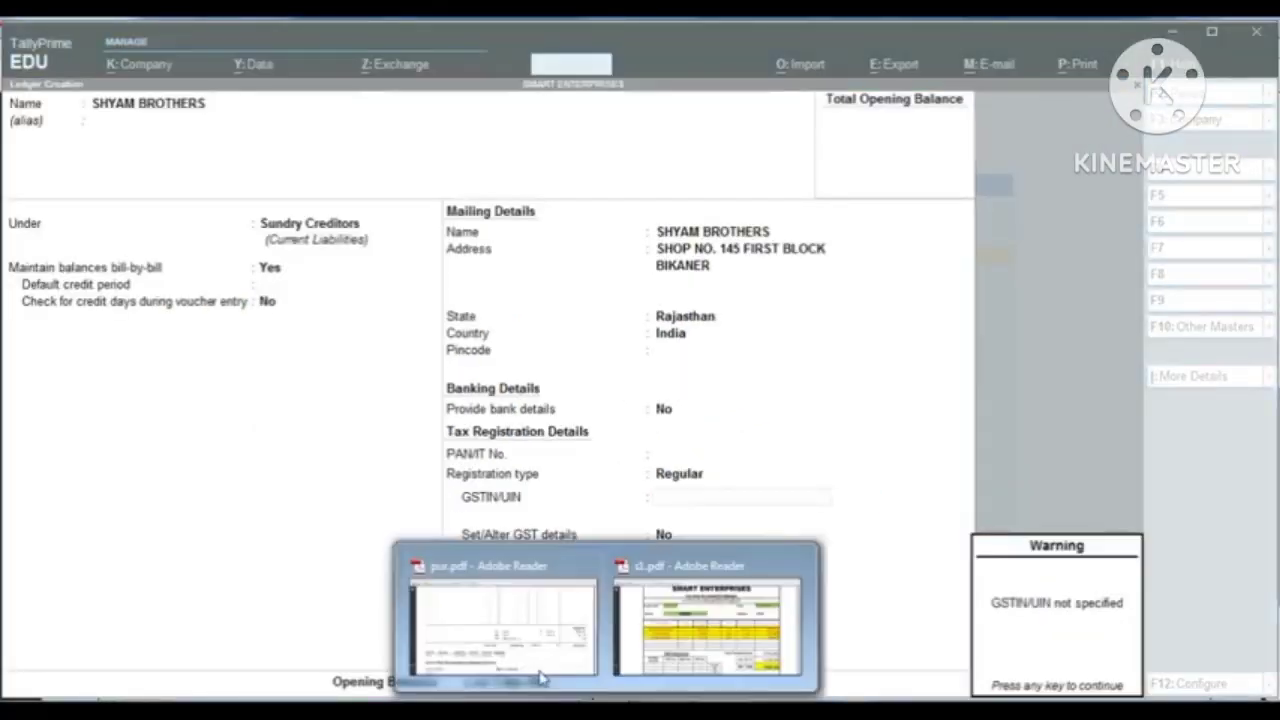
Step: Switch back to pur.pdf in Adobe Reader and examine the supplier's GSTIN and the tax lines below the items
left_click(534, 675)
scroll(520, 462, "up", 5)
scroll(521, 460, "up", 8)
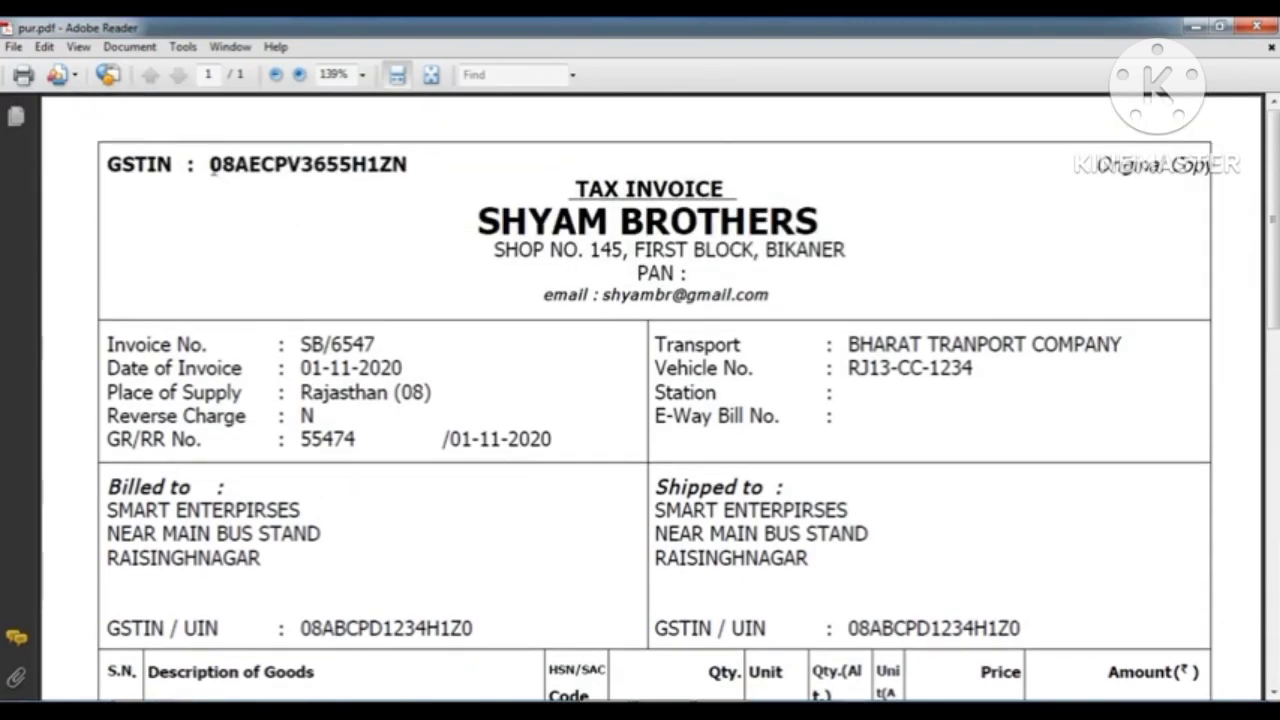
left_click_drag(210, 164, 420, 183)
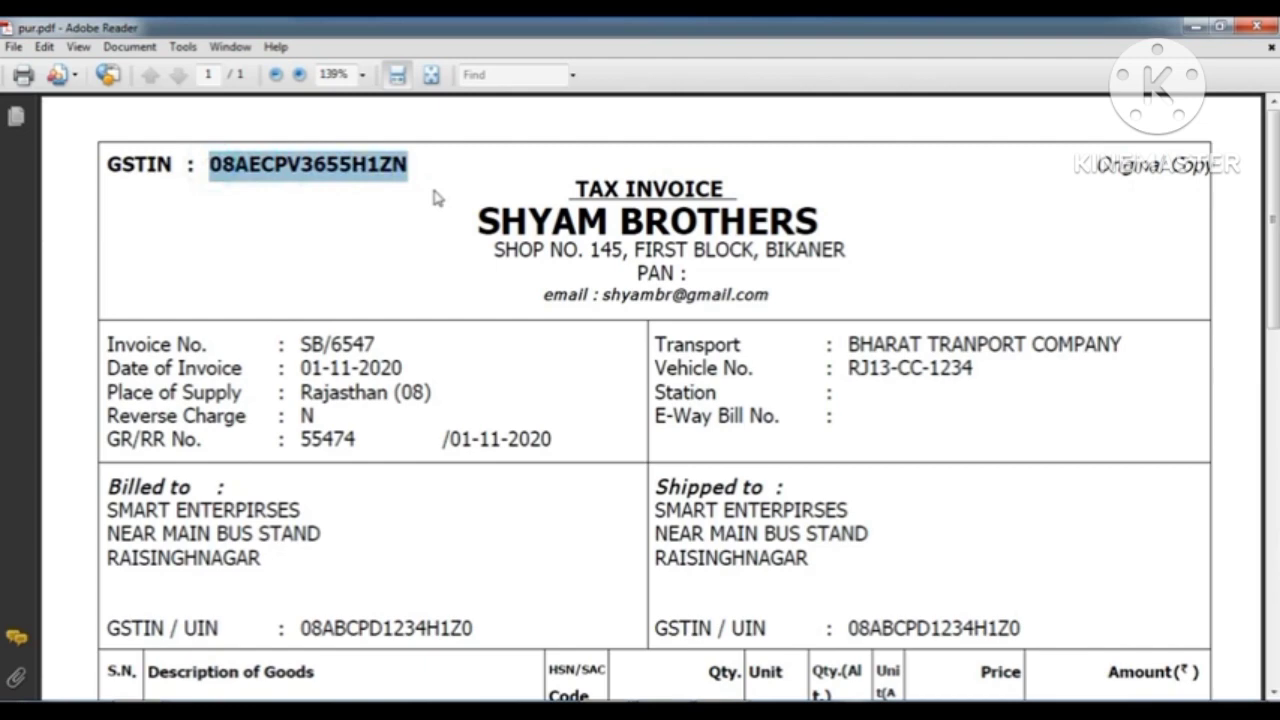
left_click(511, 268)
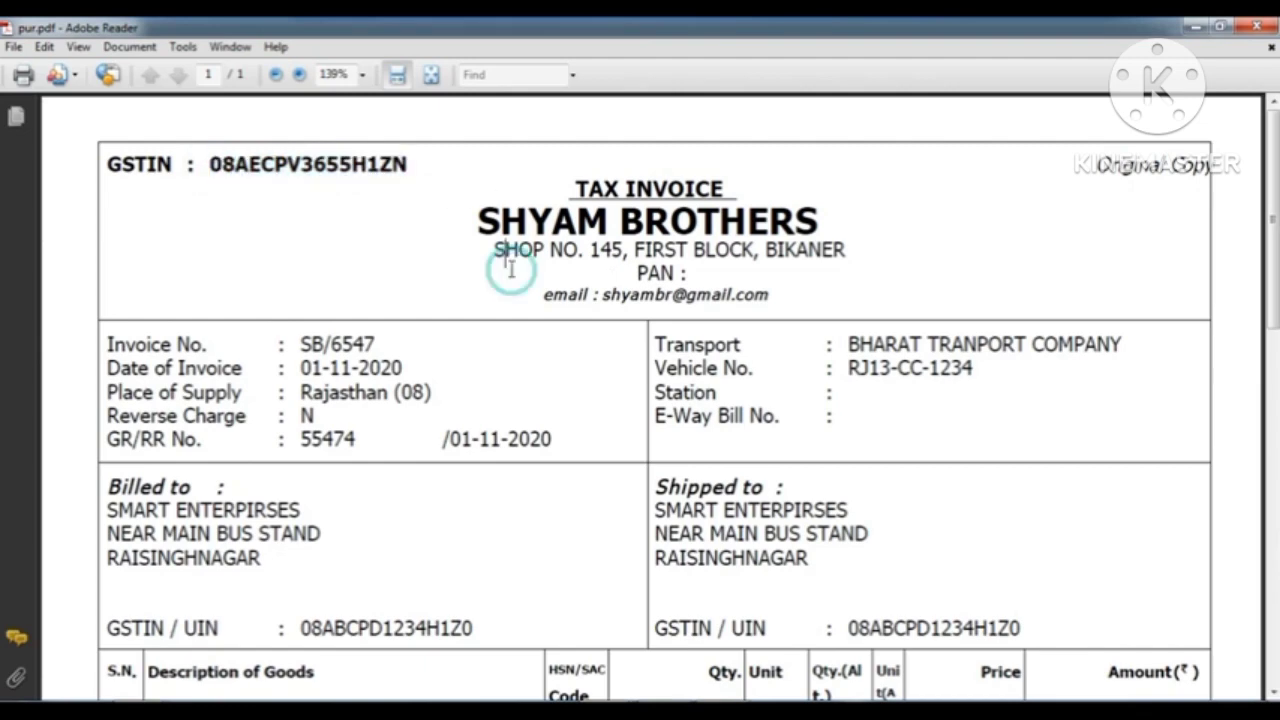
scroll(626, 386, "down", 10)
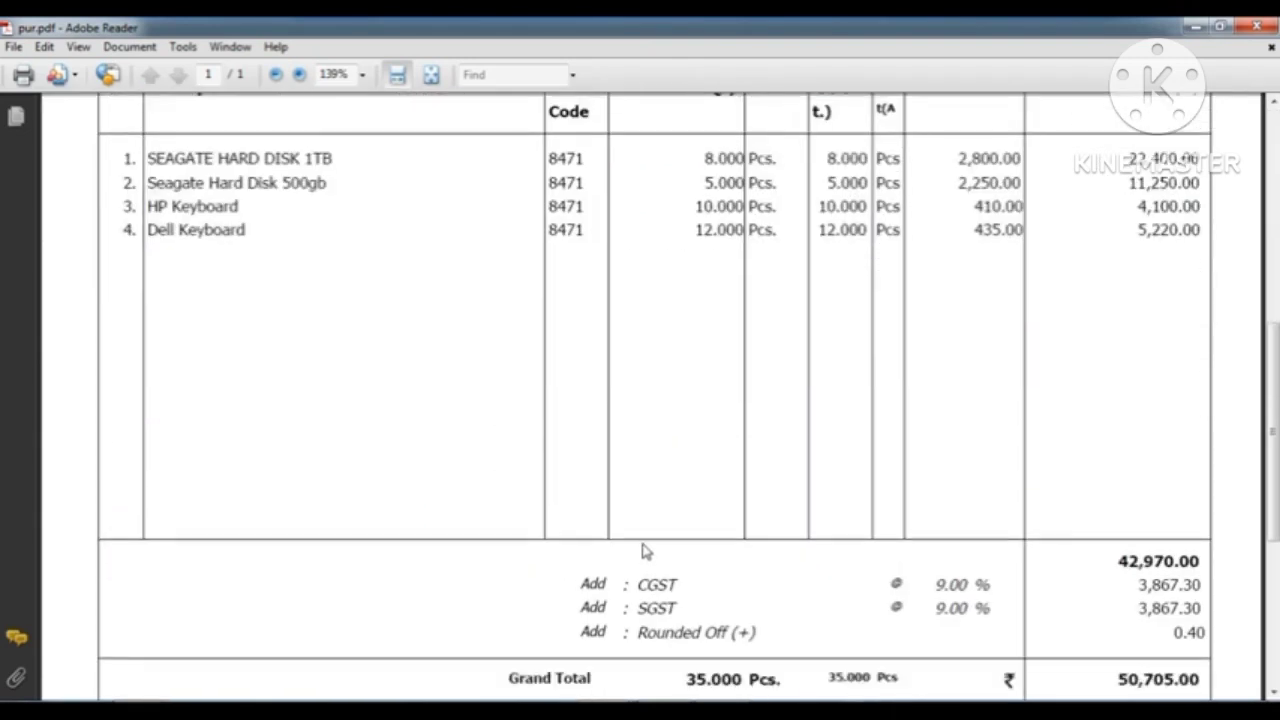
scroll(885, 193, "up", 10)
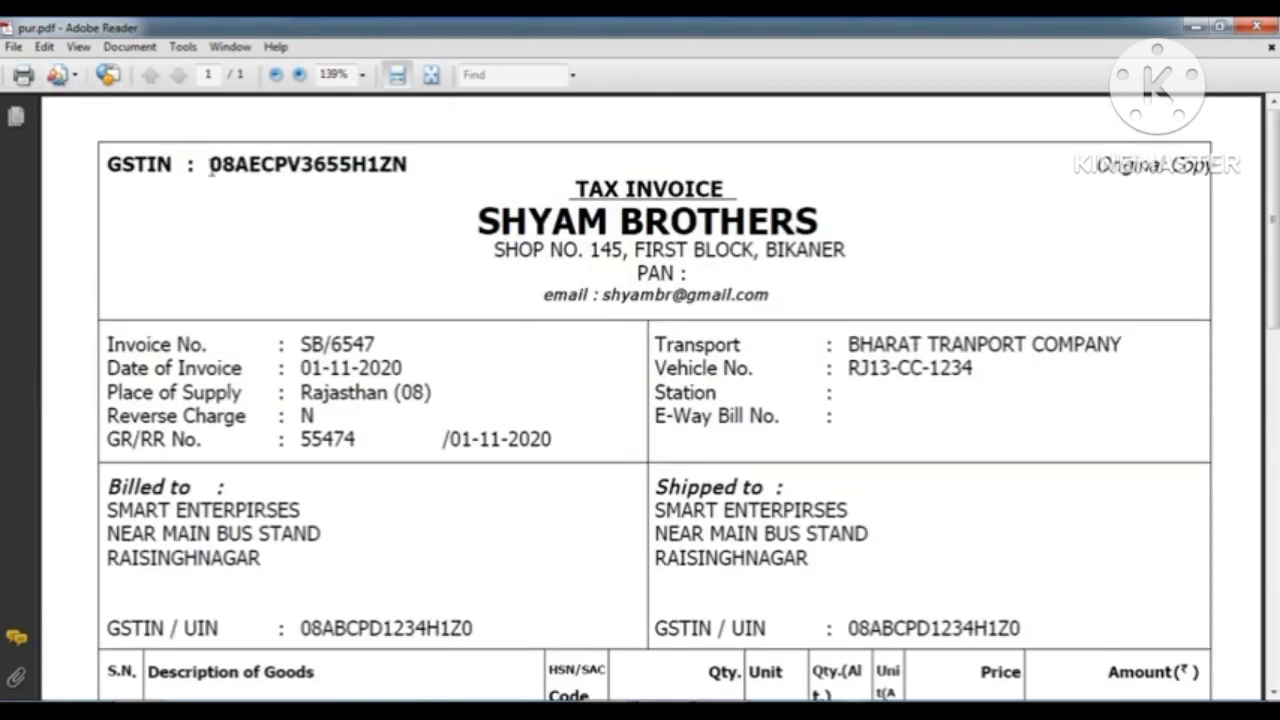
Step: Copy the supplier's GSTIN from the pur.pdf invoice and paste it as the GSTIN/UIN of the SHYAM BROTHERS ledger in TallyPrime
left_click_drag(210, 168, 418, 164)
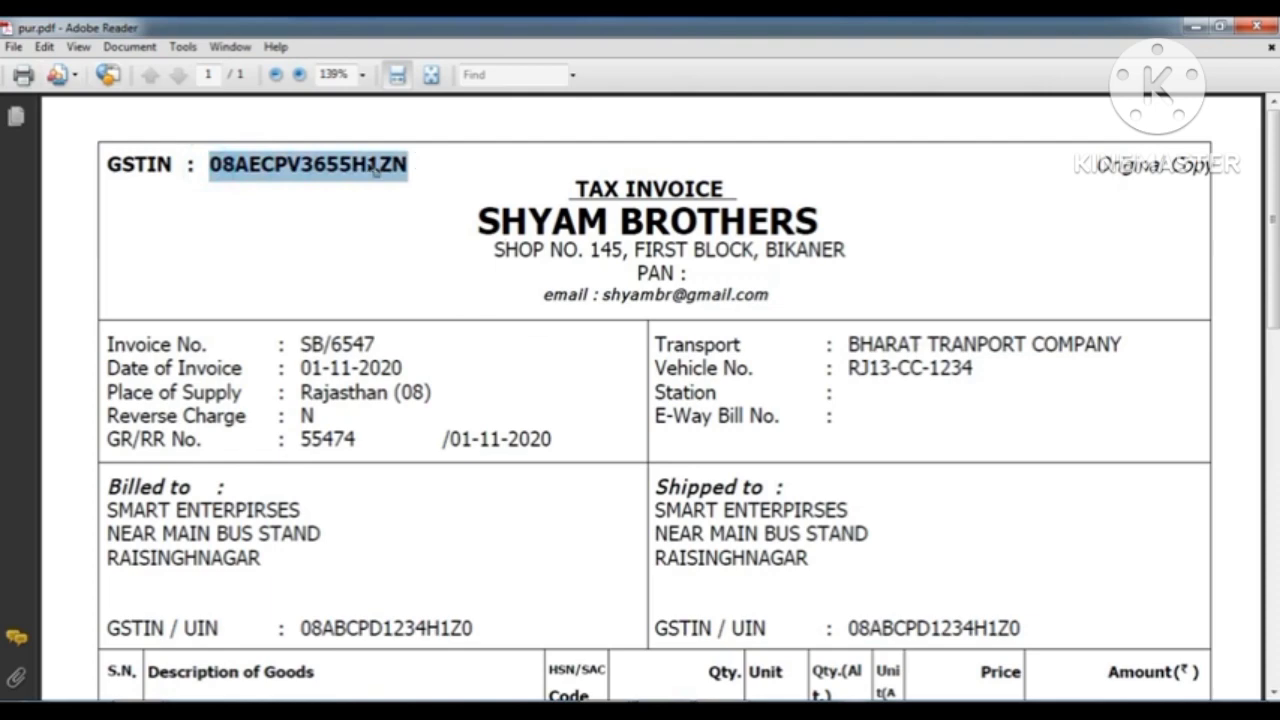
right_click(375, 170)
left_click(393, 176)
key("alt+Tab")
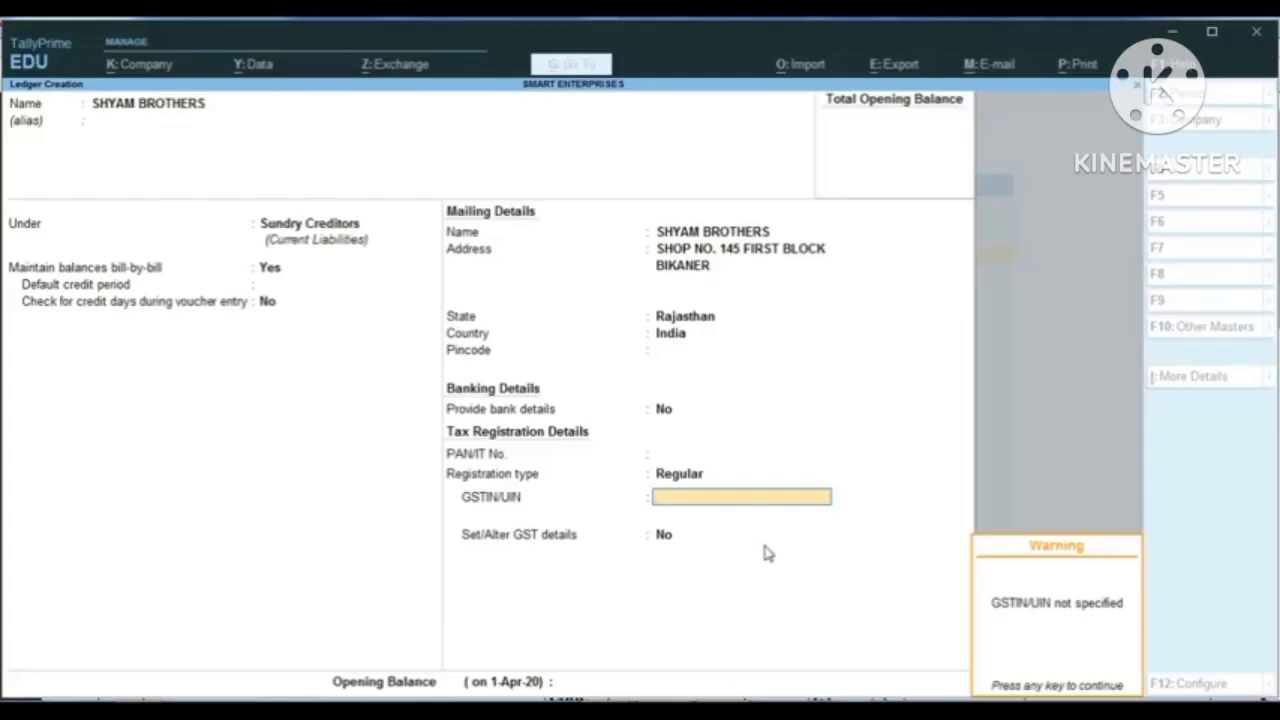
key("Return")
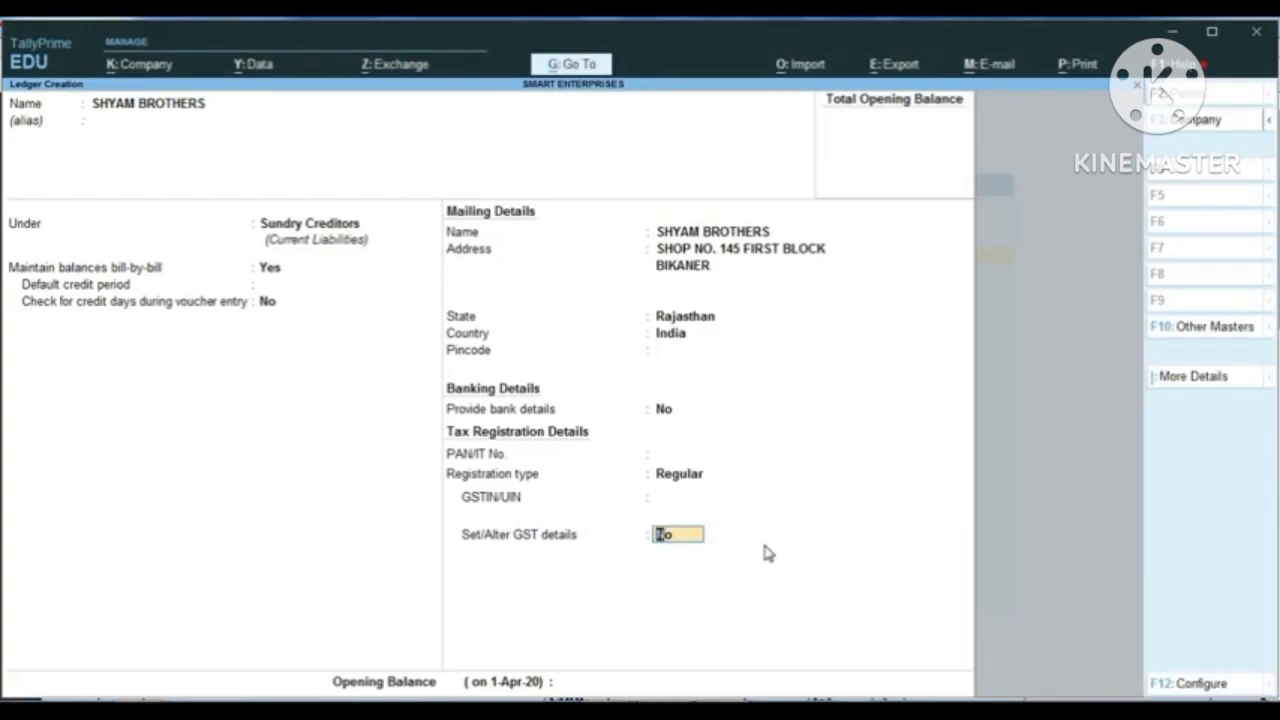
key("Up")
key("ctrl+v")
key("Return")
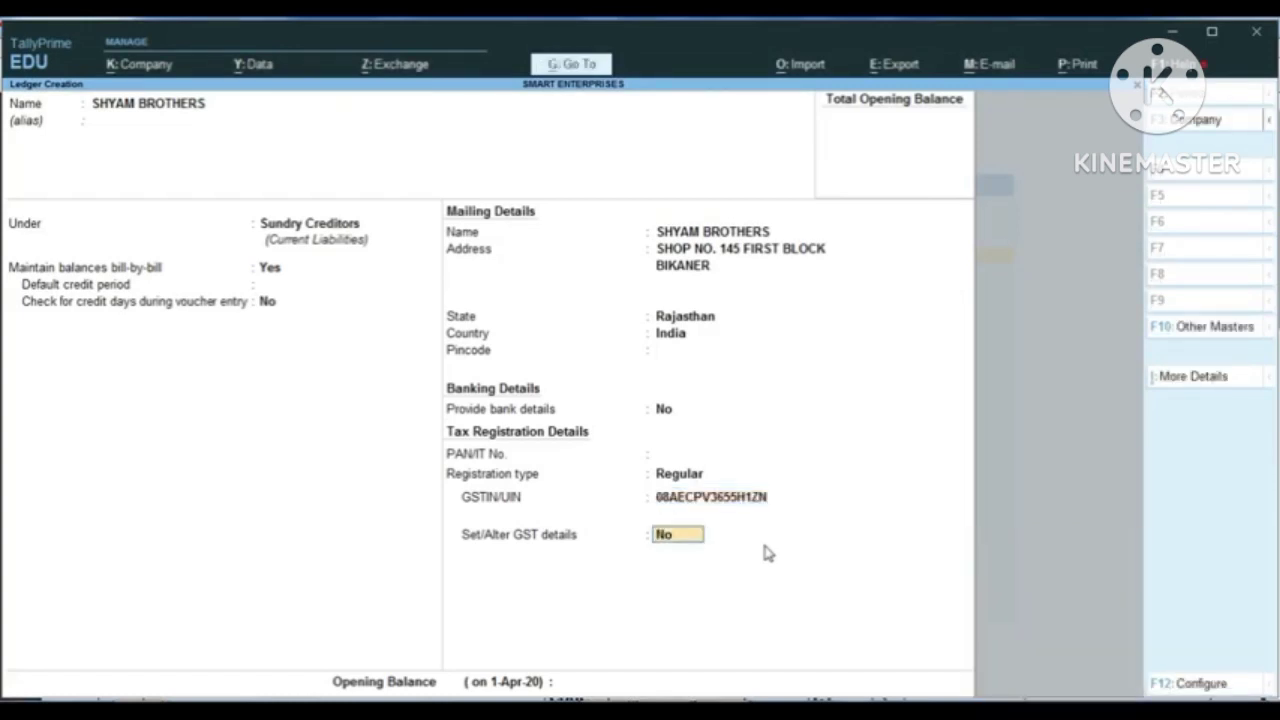
Step: Keep Set/Alter GST details at No, leave the opening balance blank and save the SHYAM BROTHERS ledger
key("Return")
key("Return")
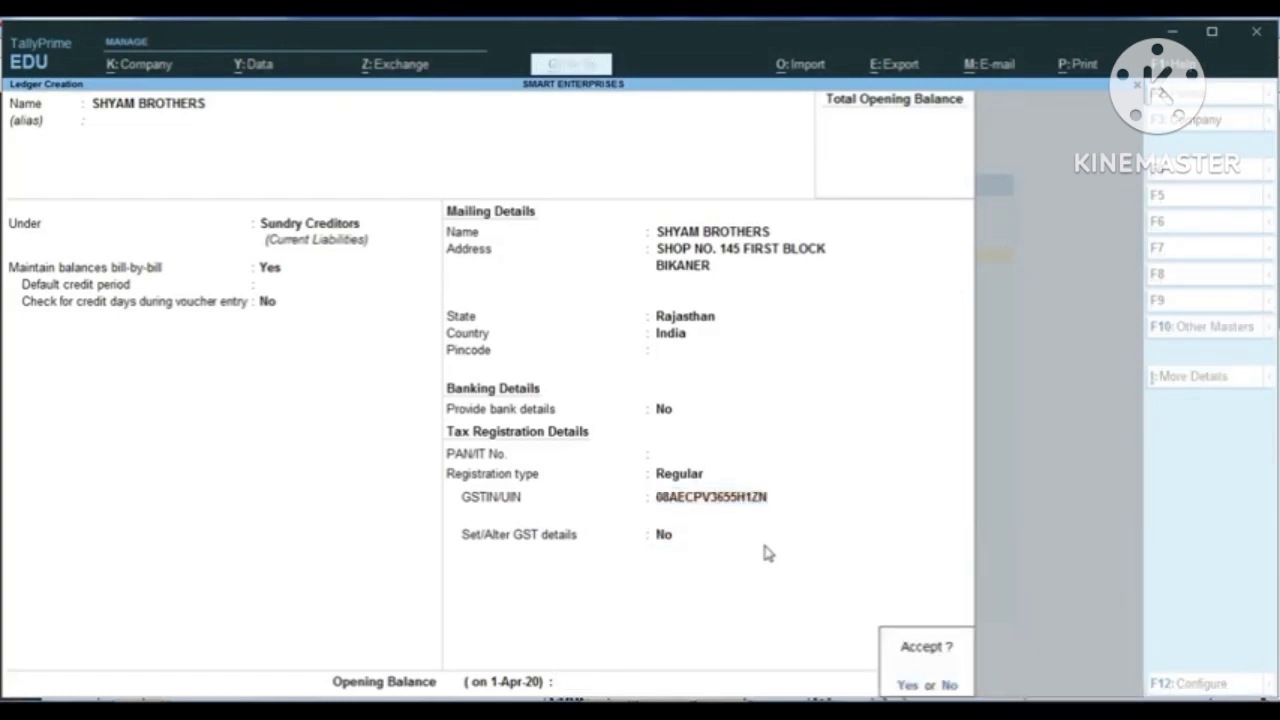
key("Return")
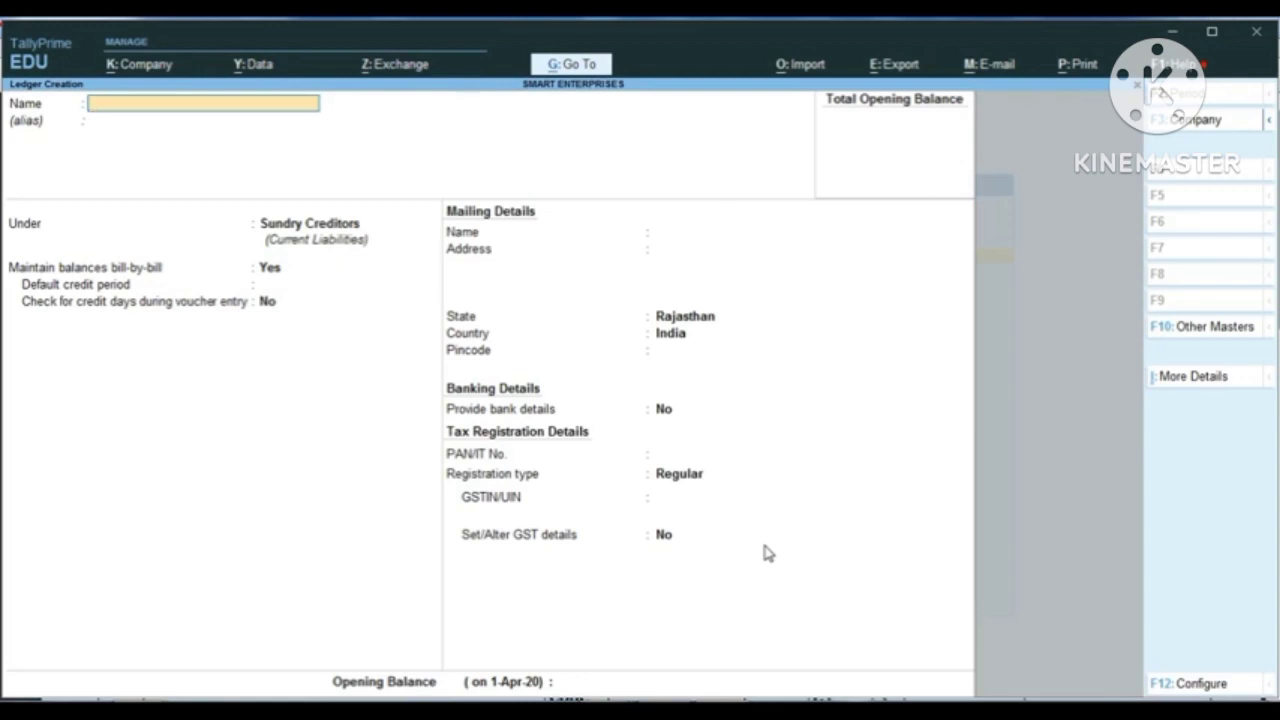
Step: Switch to pur.pdf in Adobe Reader, examine the purchased items and the lines below them, and return to TallyPrime
mouse_move(500, 712)
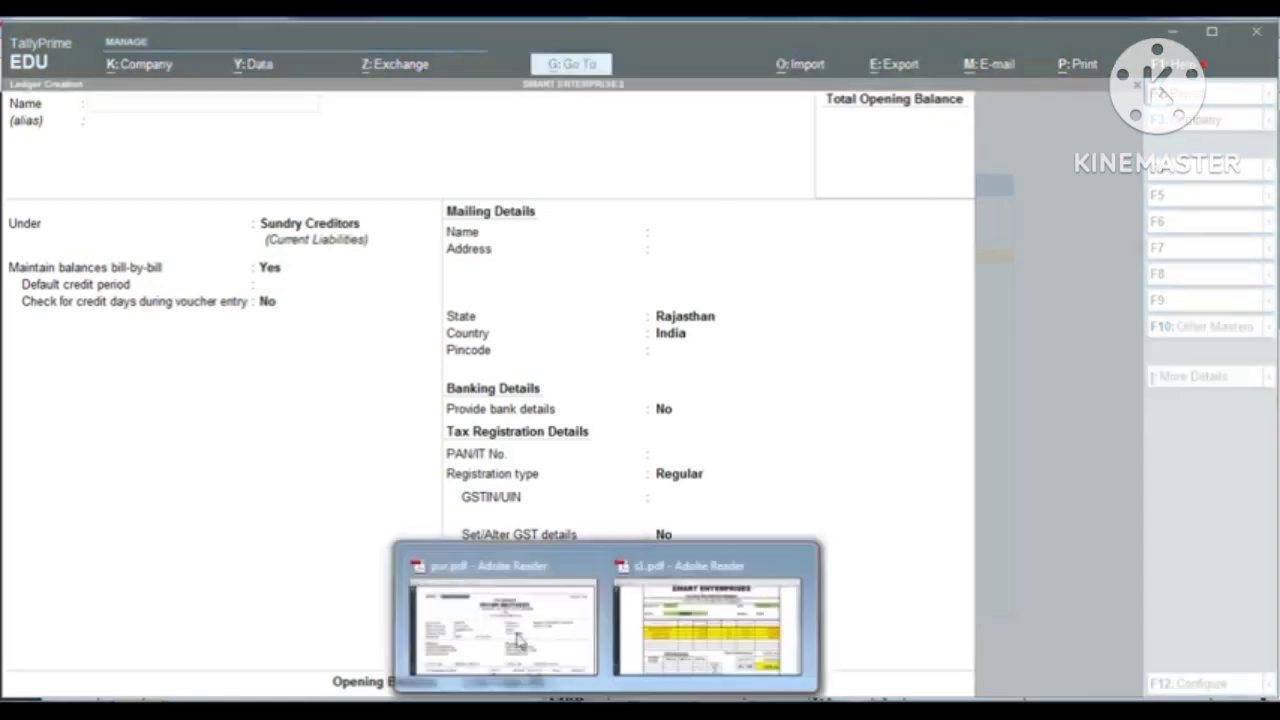
left_click(505, 620)
scroll(340, 504, "down", 5)
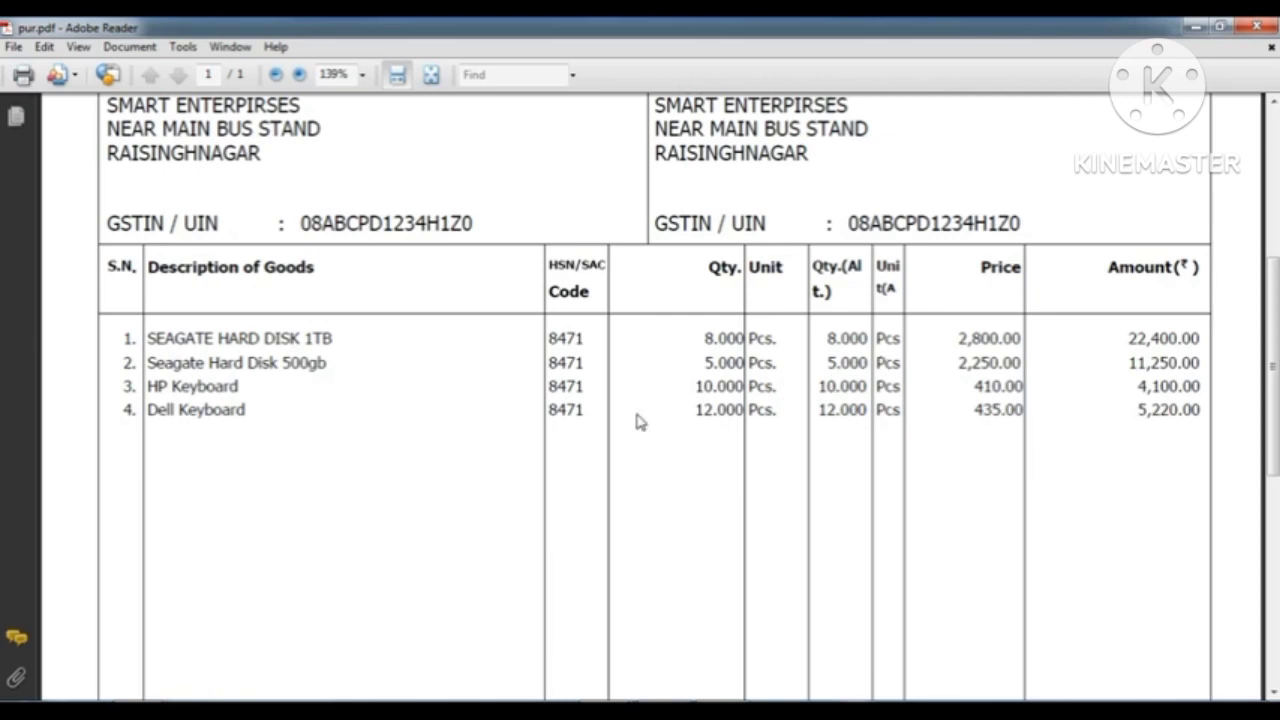
scroll(640, 420, "down", 4)
scroll(640, 420, "up", 3)
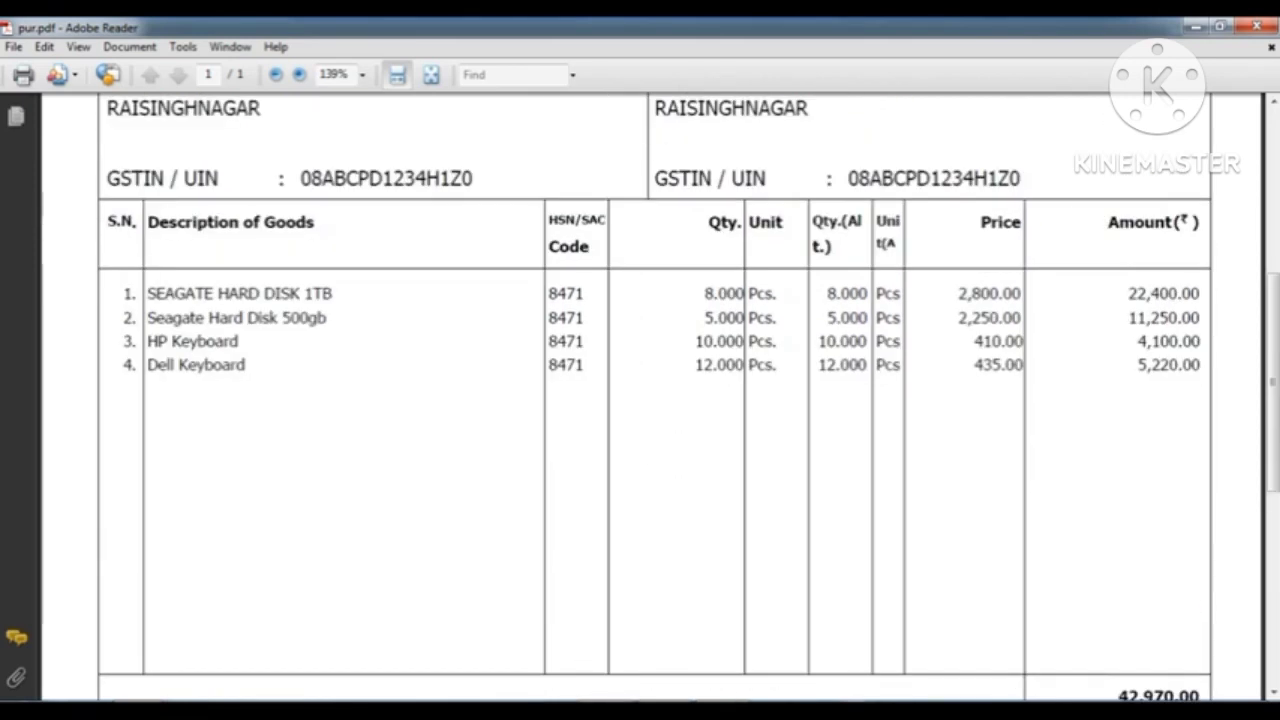
key("alt+Tab")
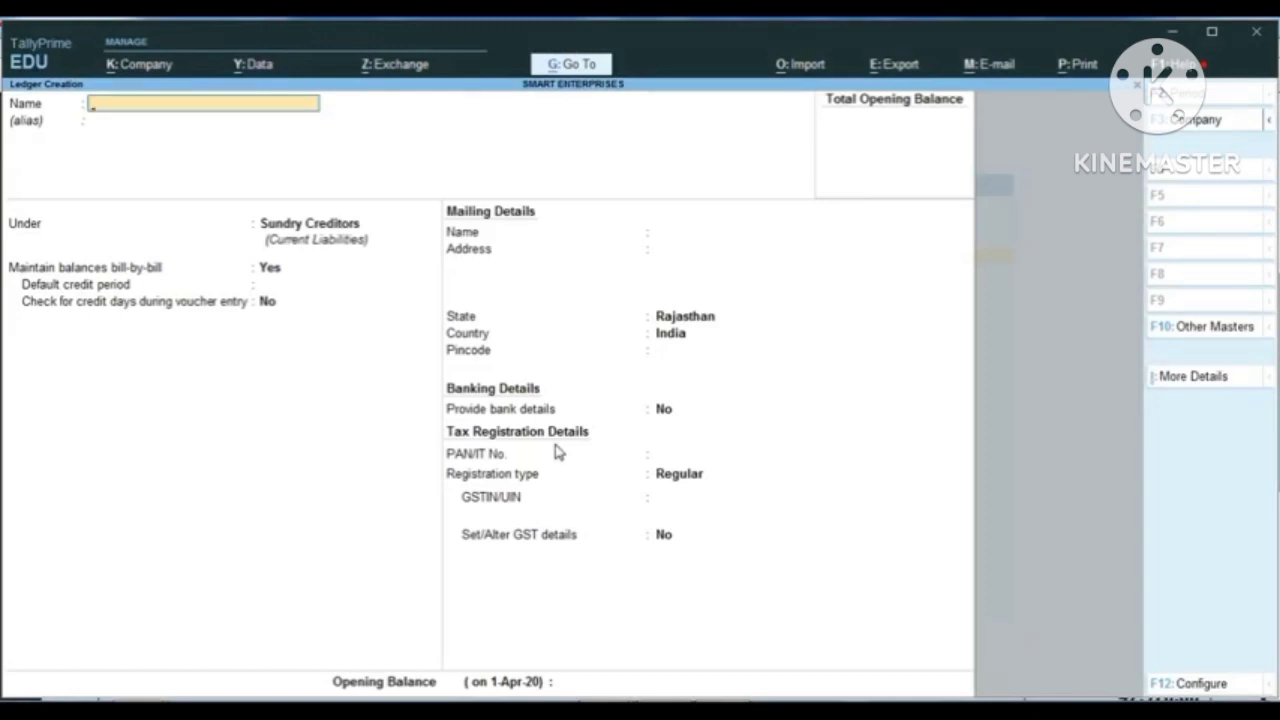
type("Computers Pur")
key("BackSpace")
key("BackSpace")
type("arts")
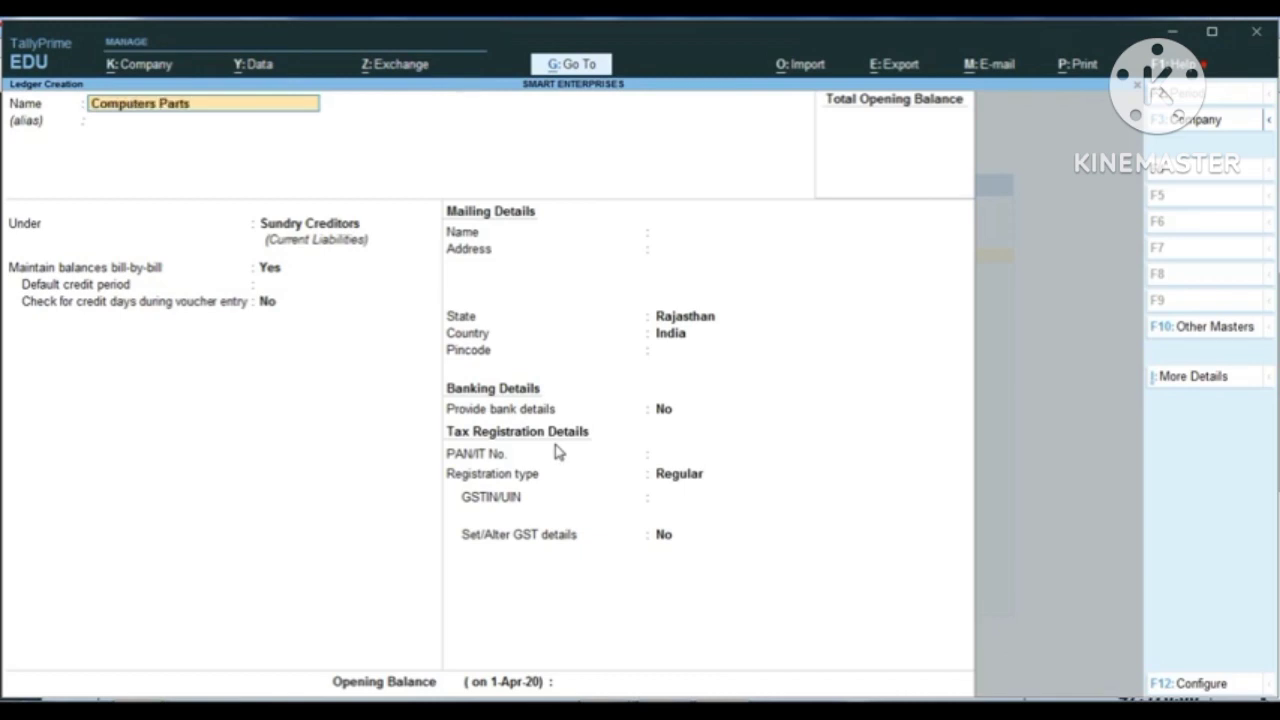
type(" Purchase @18%")
key("Return")
key("Return")
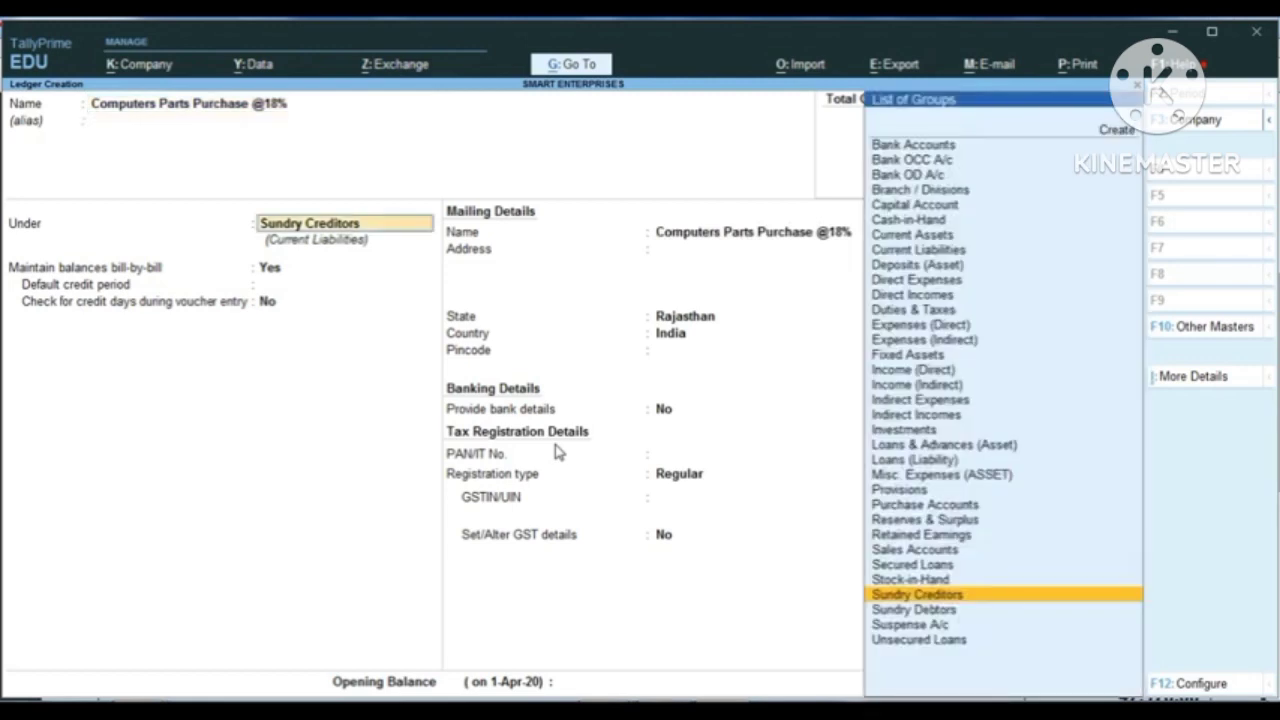
type("Pur")
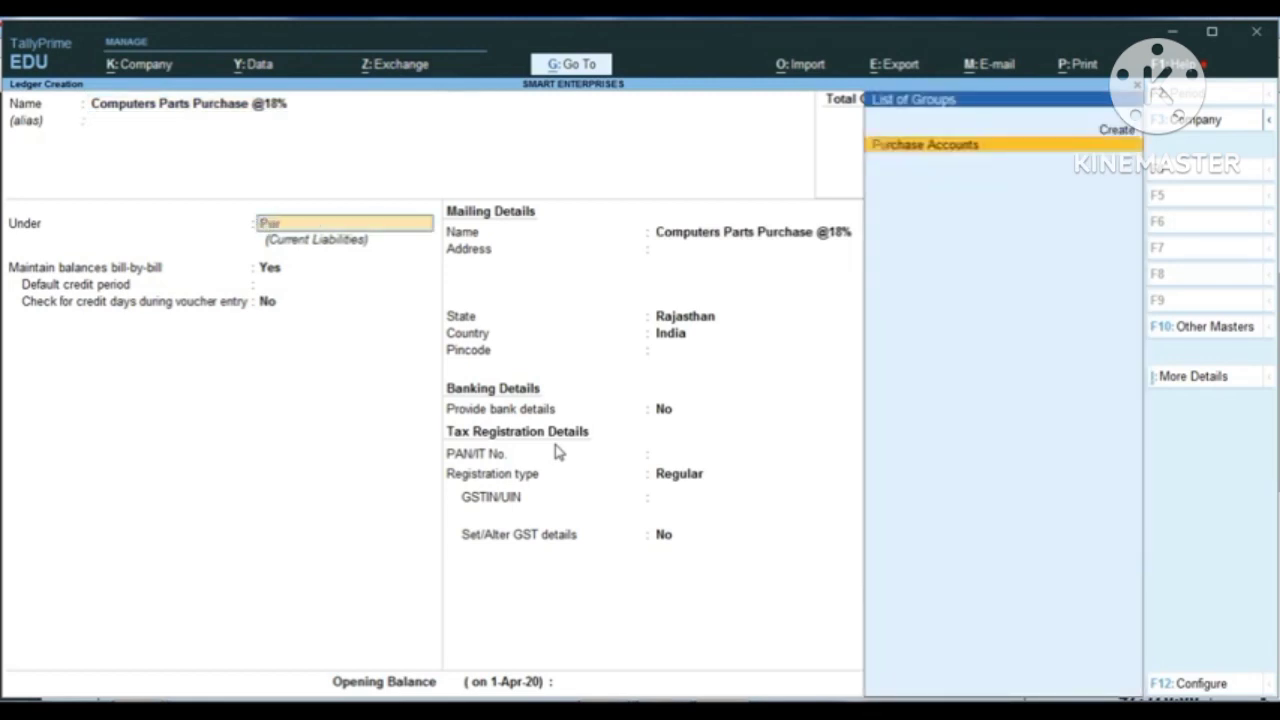
key("Return")
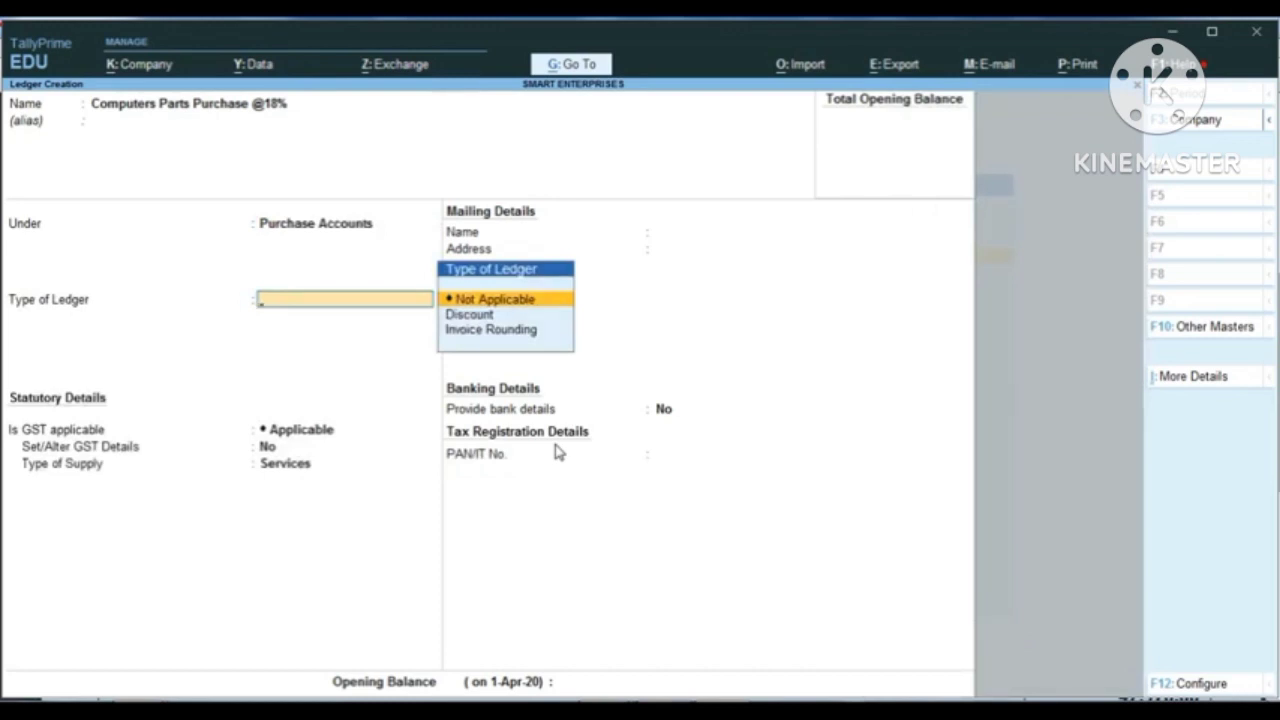
Step: Save the purchase ledger with ledger type Not Applicable, GST Applicable, Set/Alter GST Details No, supply type Goods and no bank details
key("Return")
key("BackSpace")
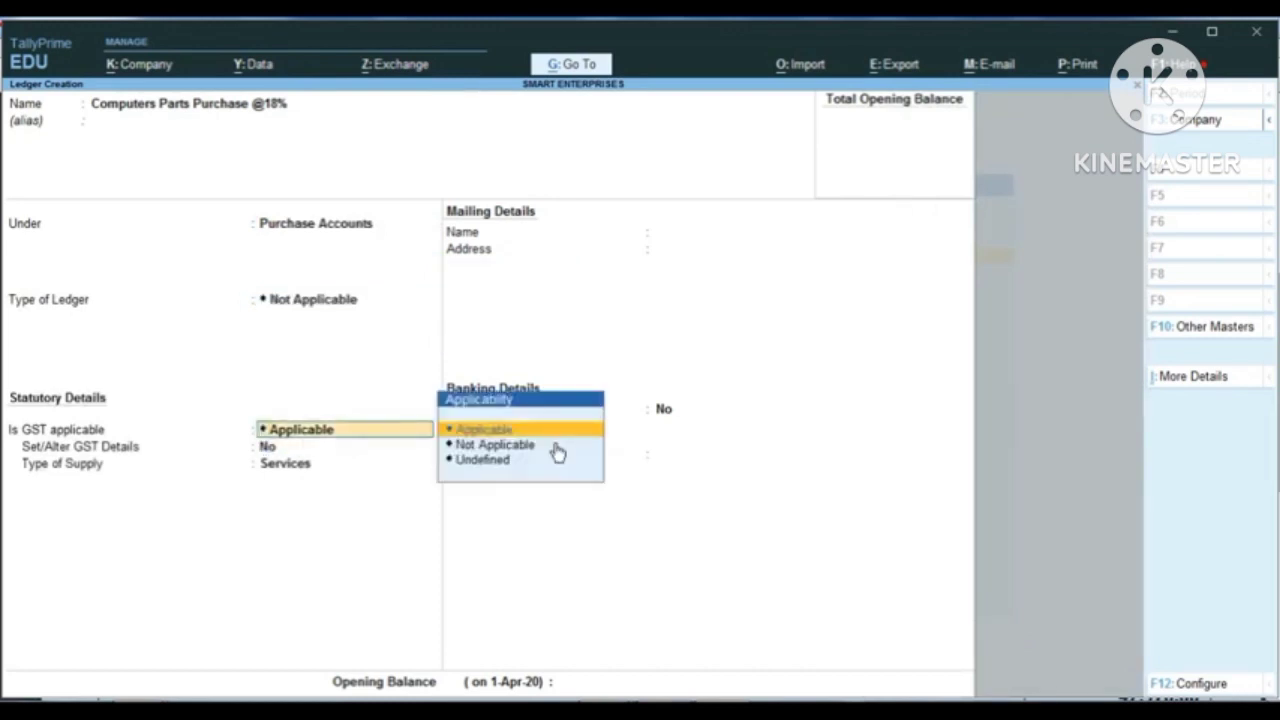
key("Return")
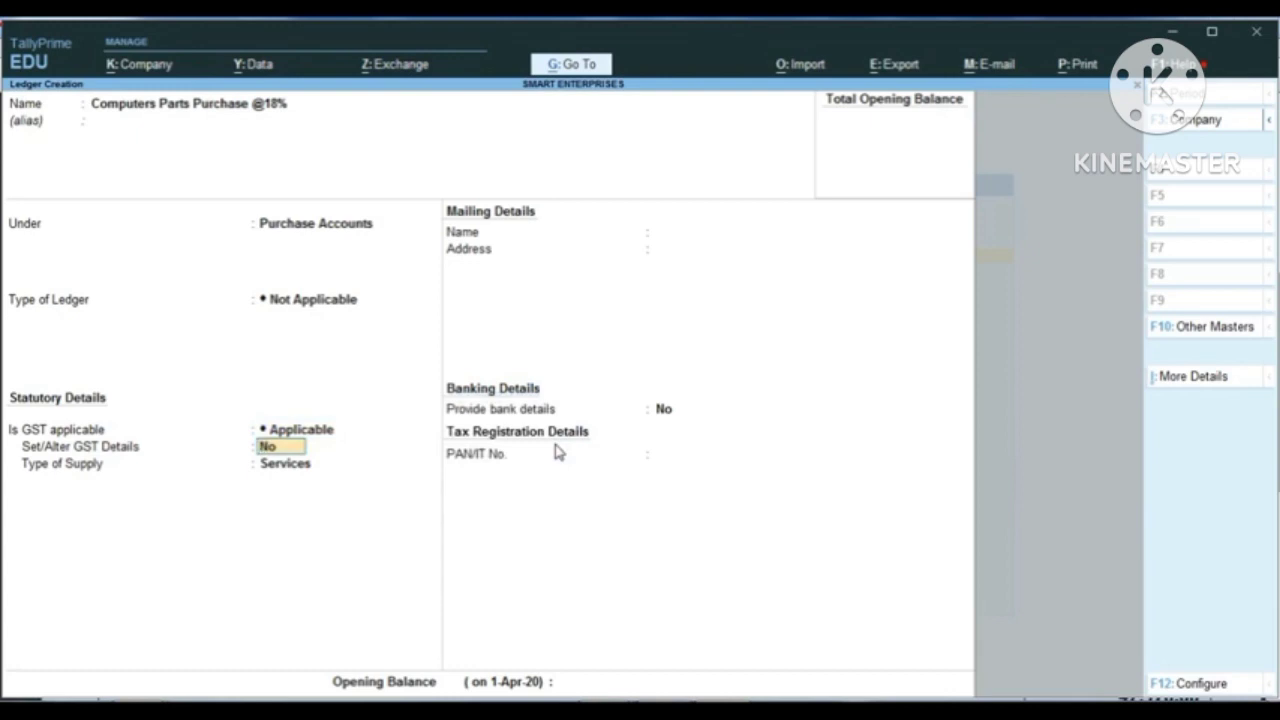
key("Return")
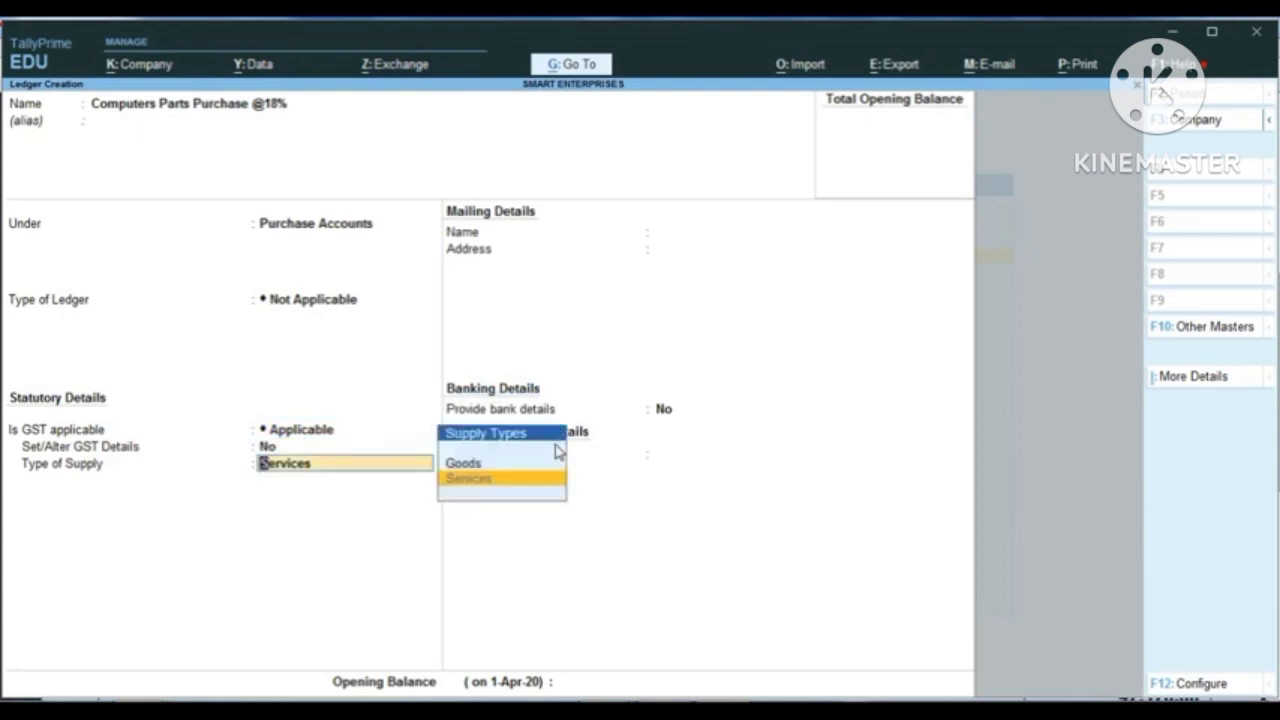
key("Up")
key("Return")
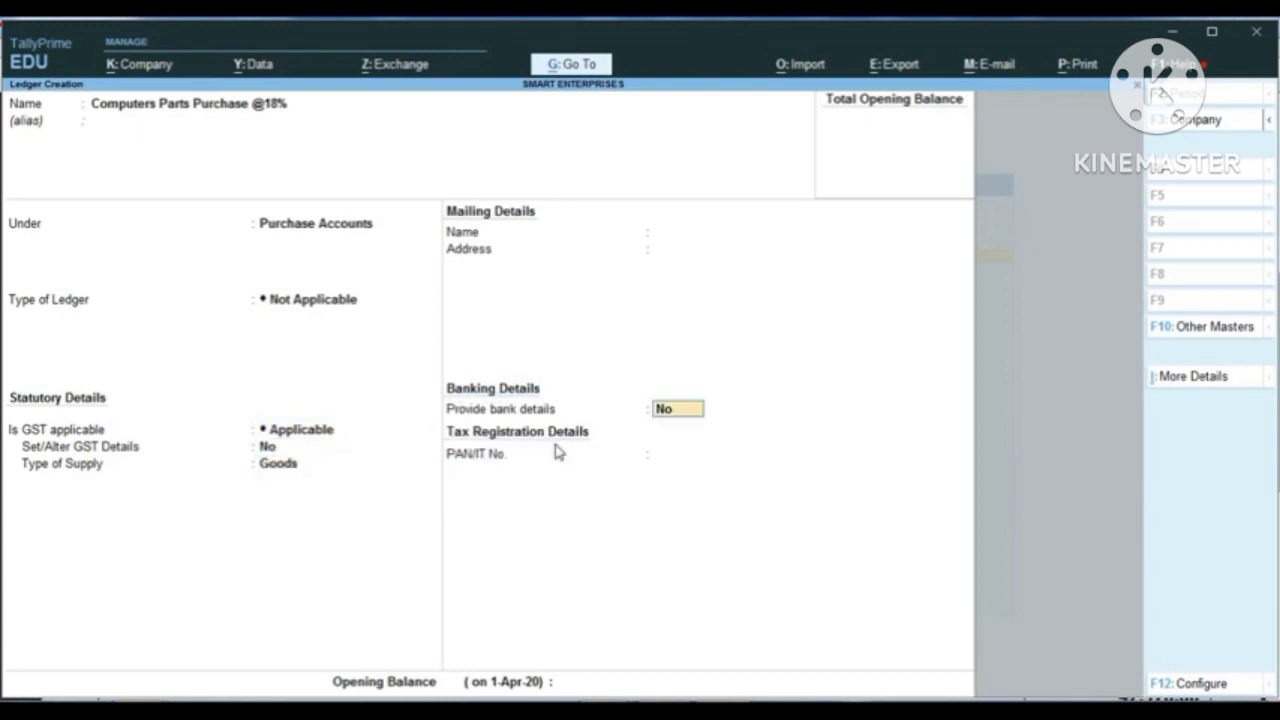
key("Return")
key("Return")
key("Return")
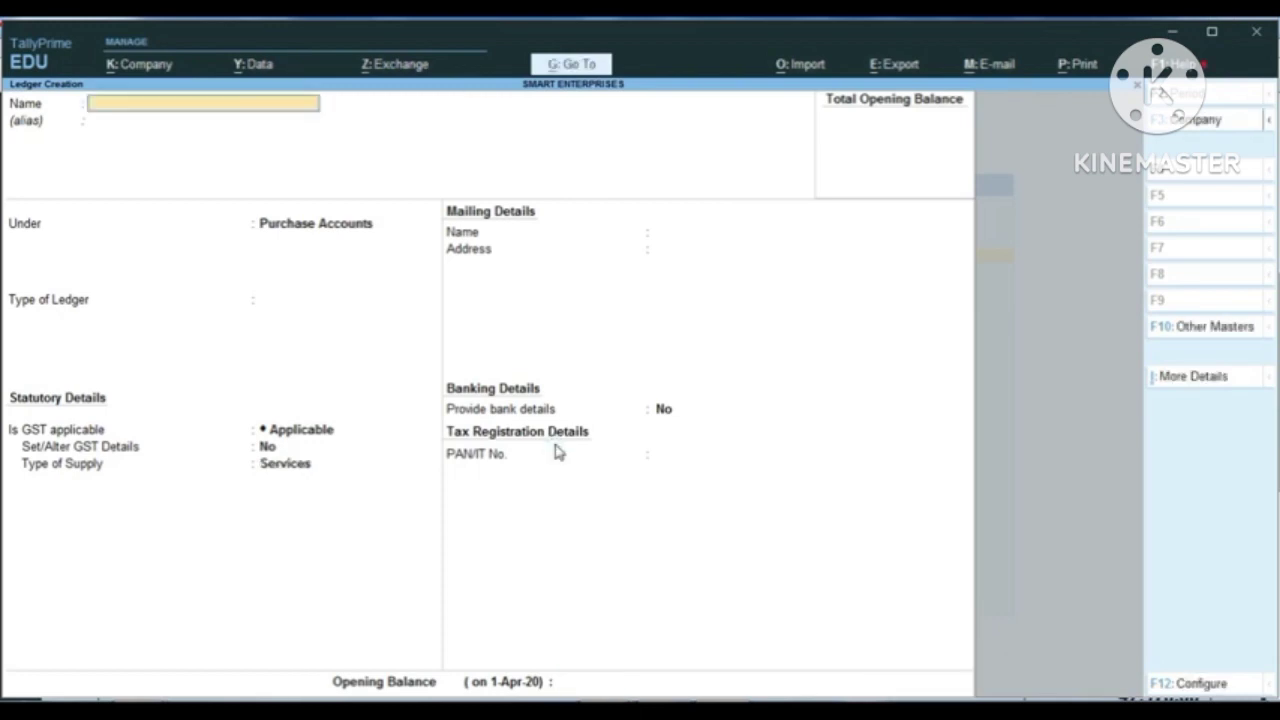
type("Computers Parts Purchase @18%")
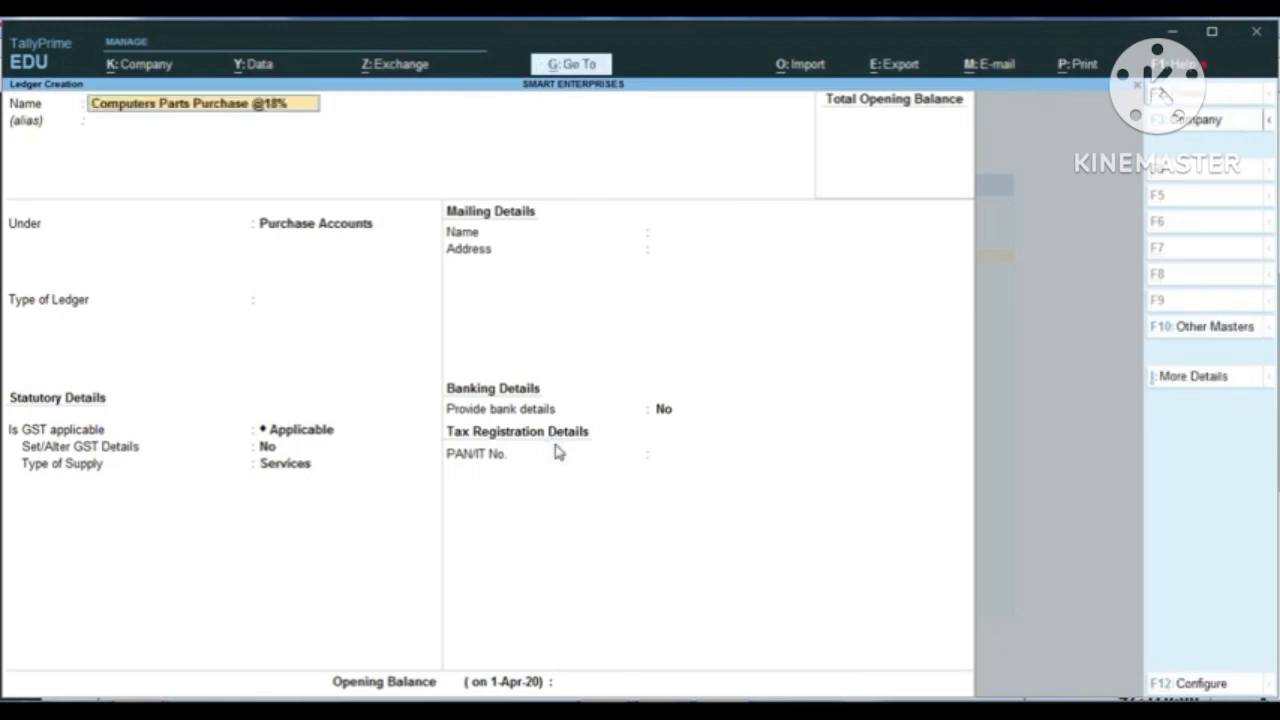
key("BackSpace")
key("BackSpace")
key("BackSpace")
key("BackSpace")
key("BackSpace")
key("BackSpace")
key("BackSpace")
key("BackSpace")
key("BackSpace")
key("BackSpace")
key("BackSpace")
key("BackSpace")
key("BackSpace")
type("Sal")
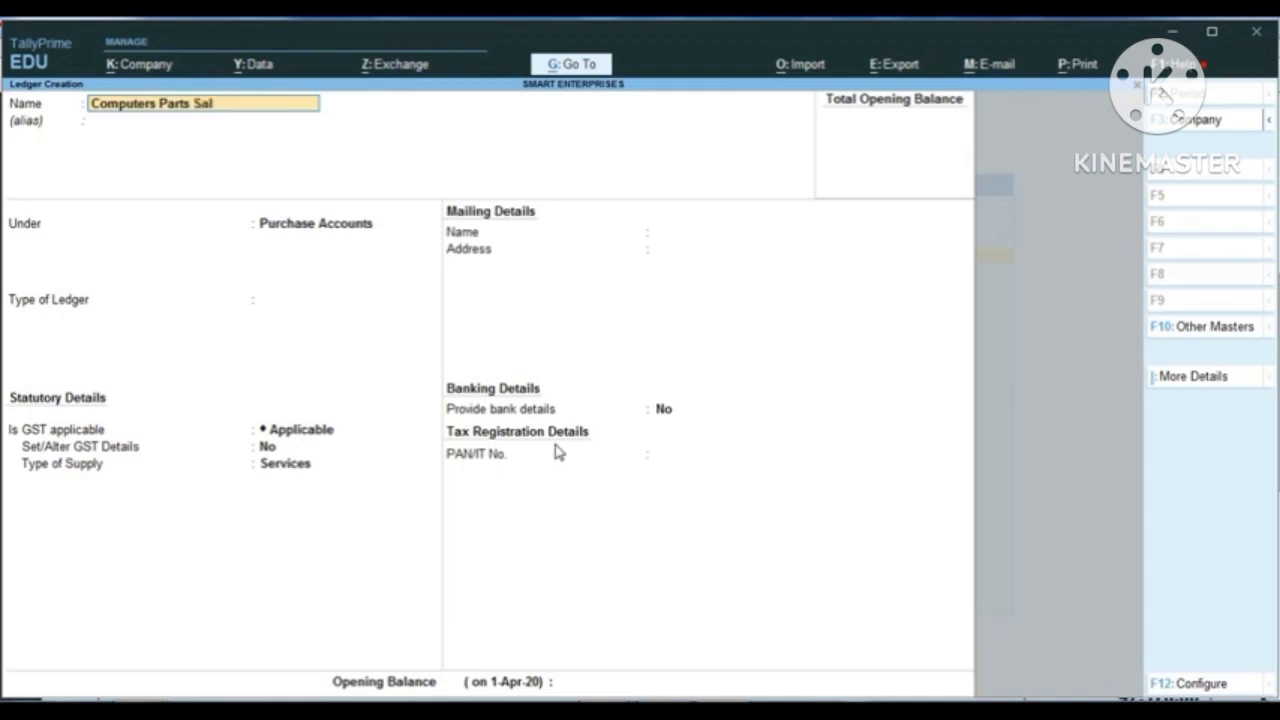
type("e @18%")
key("Return")
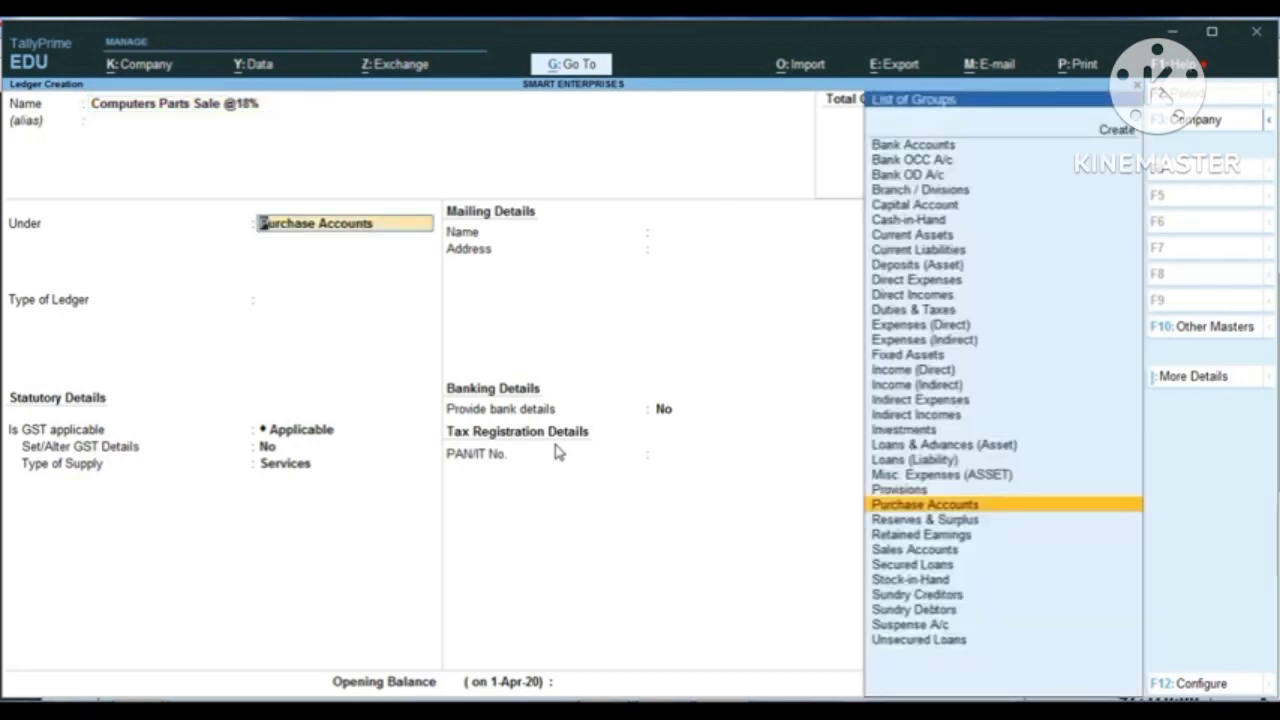
type("Sal")
key("Return")
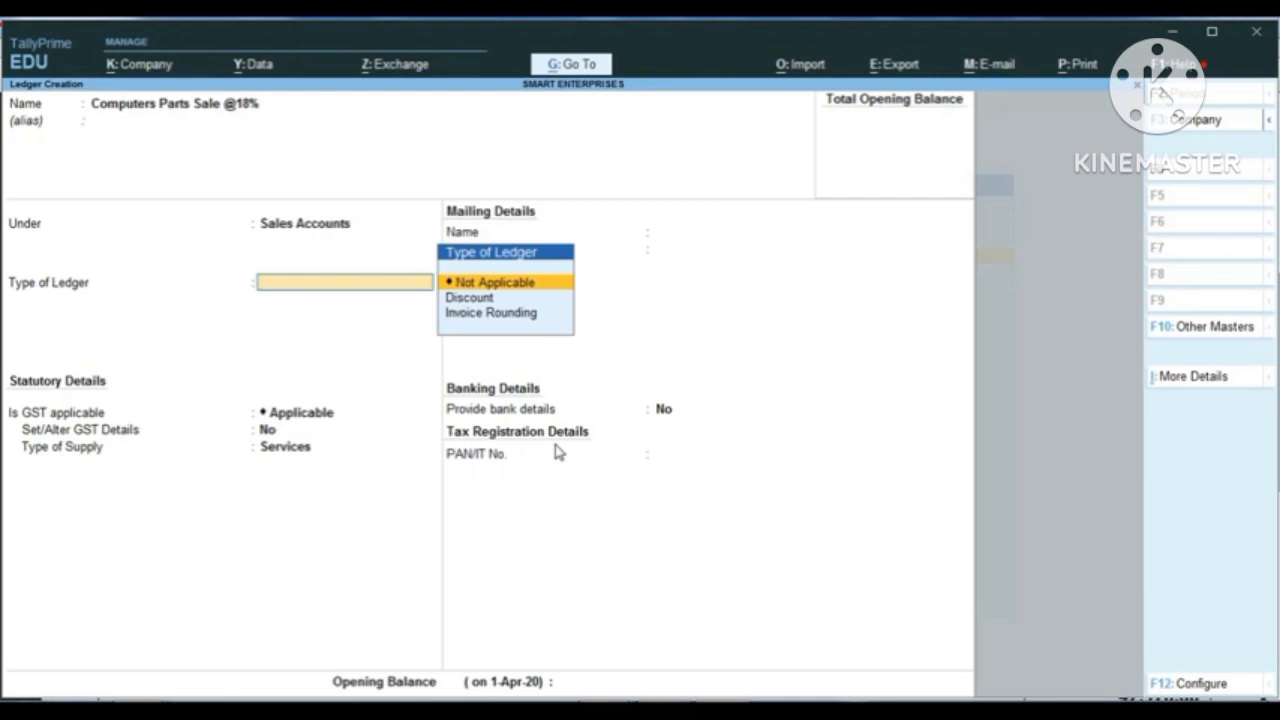
Step: Save the sales ledger with type Not Applicable, GST Applicable, Set/Alter GST Details No and supply type Goods, and return to Gateway of Tally
key("Return")
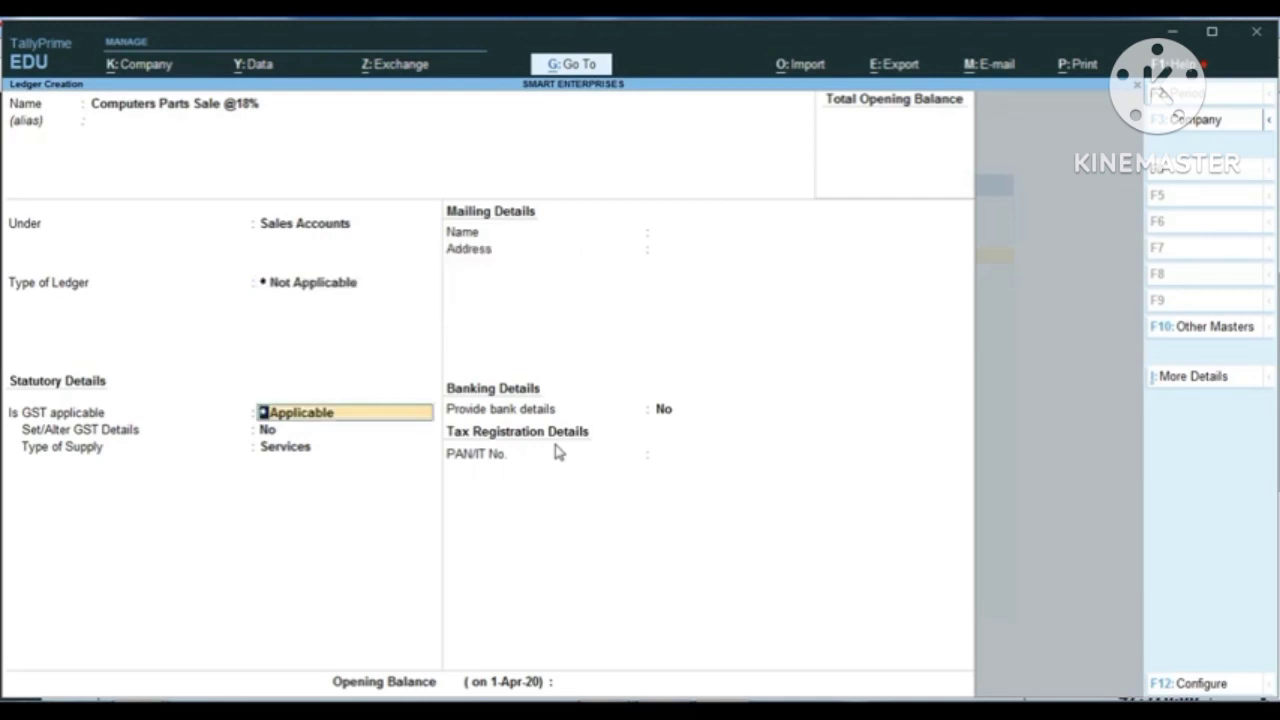
key("Return")
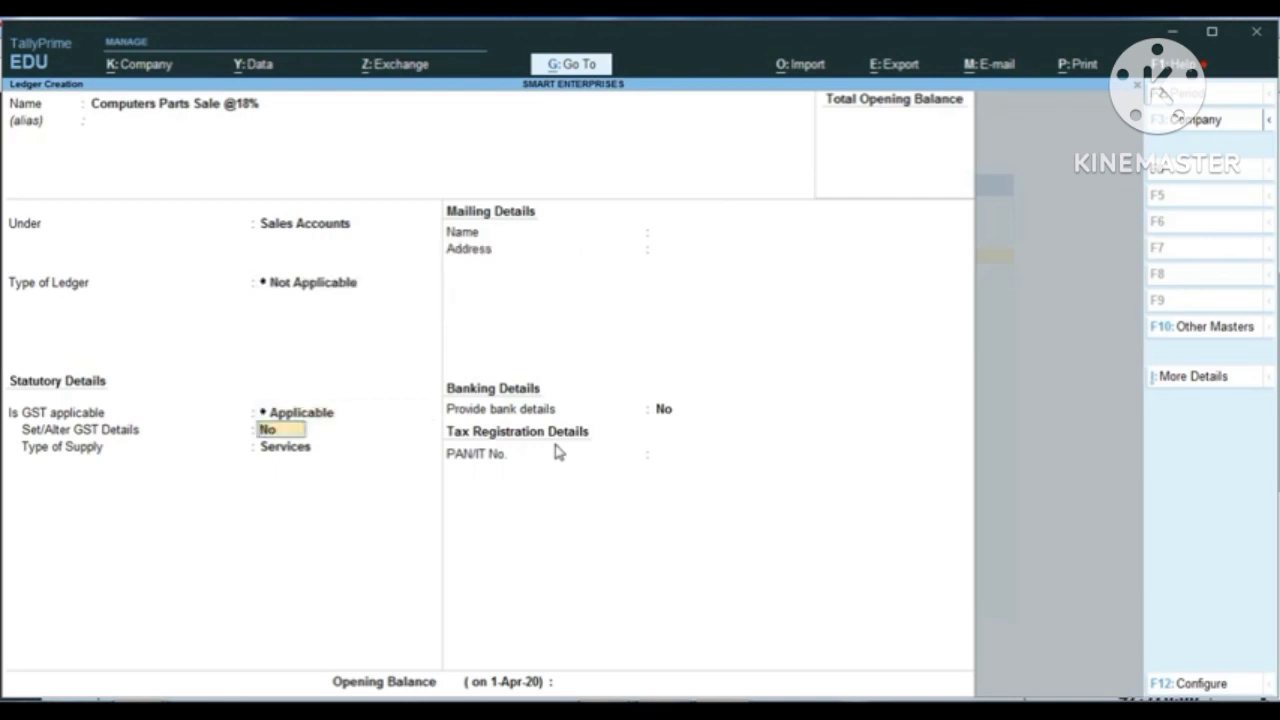
key("Return")
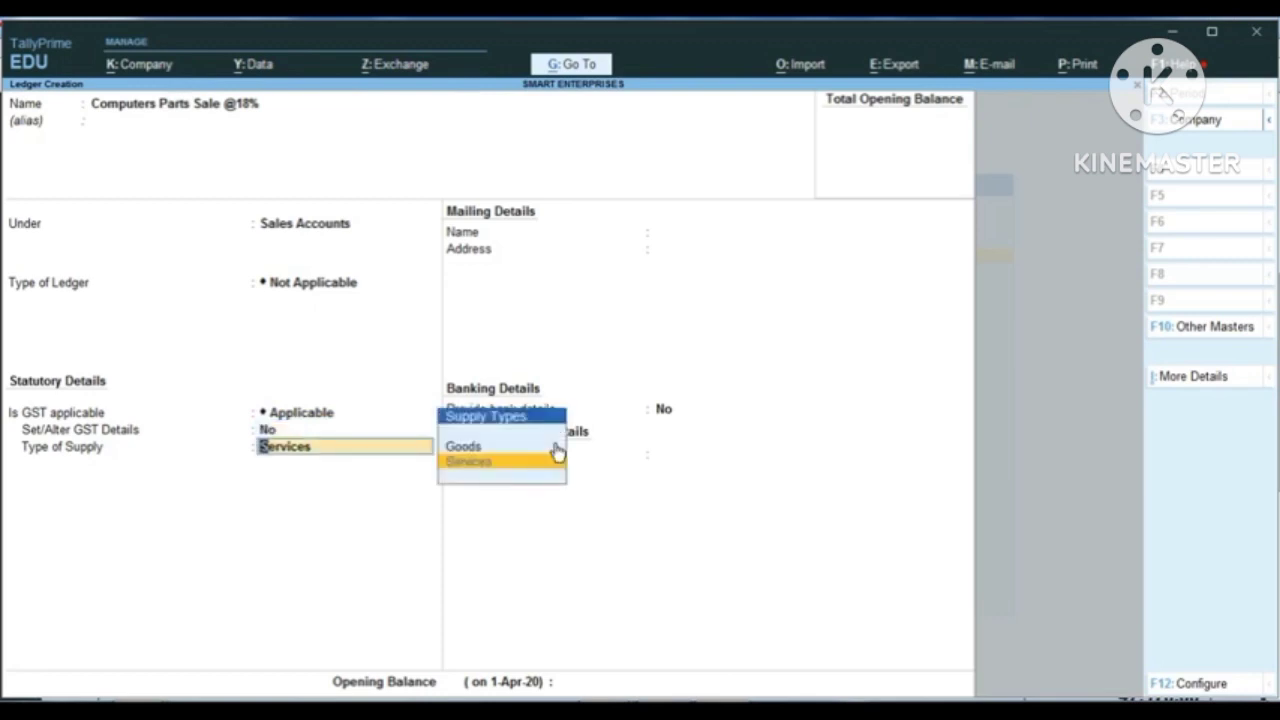
key("Up")
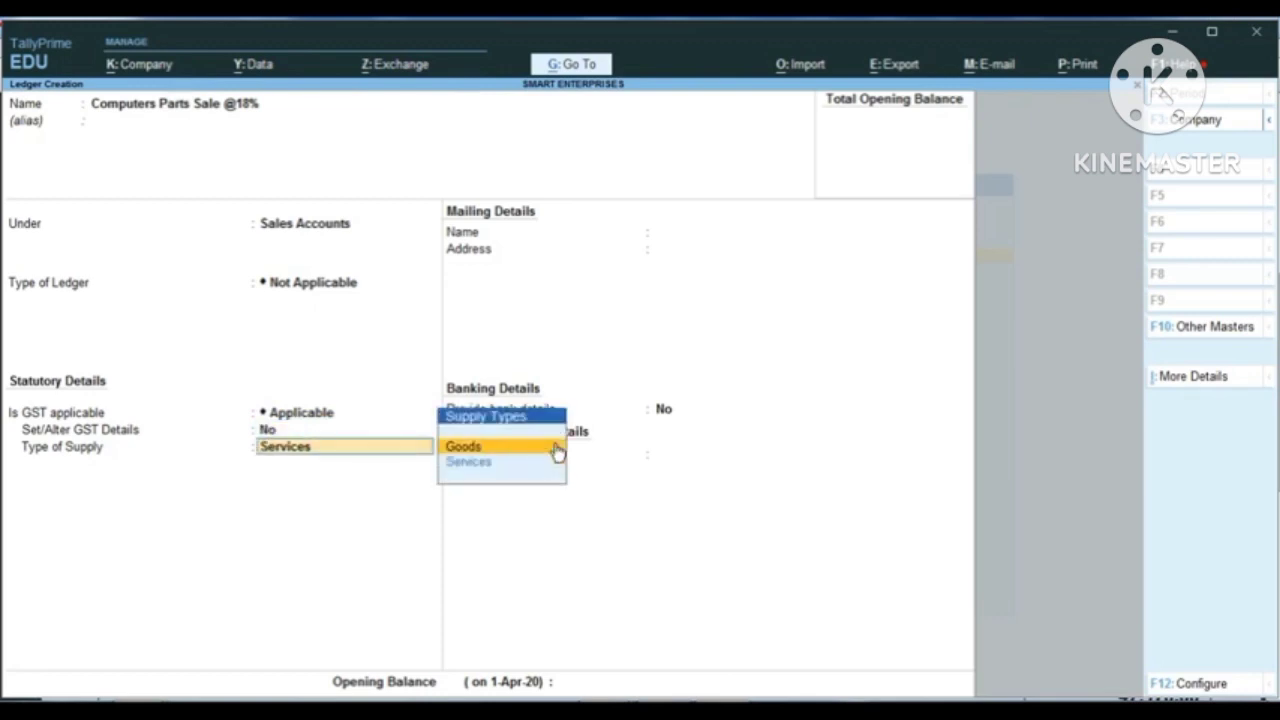
key("Return")
key("Return")
key("Return")
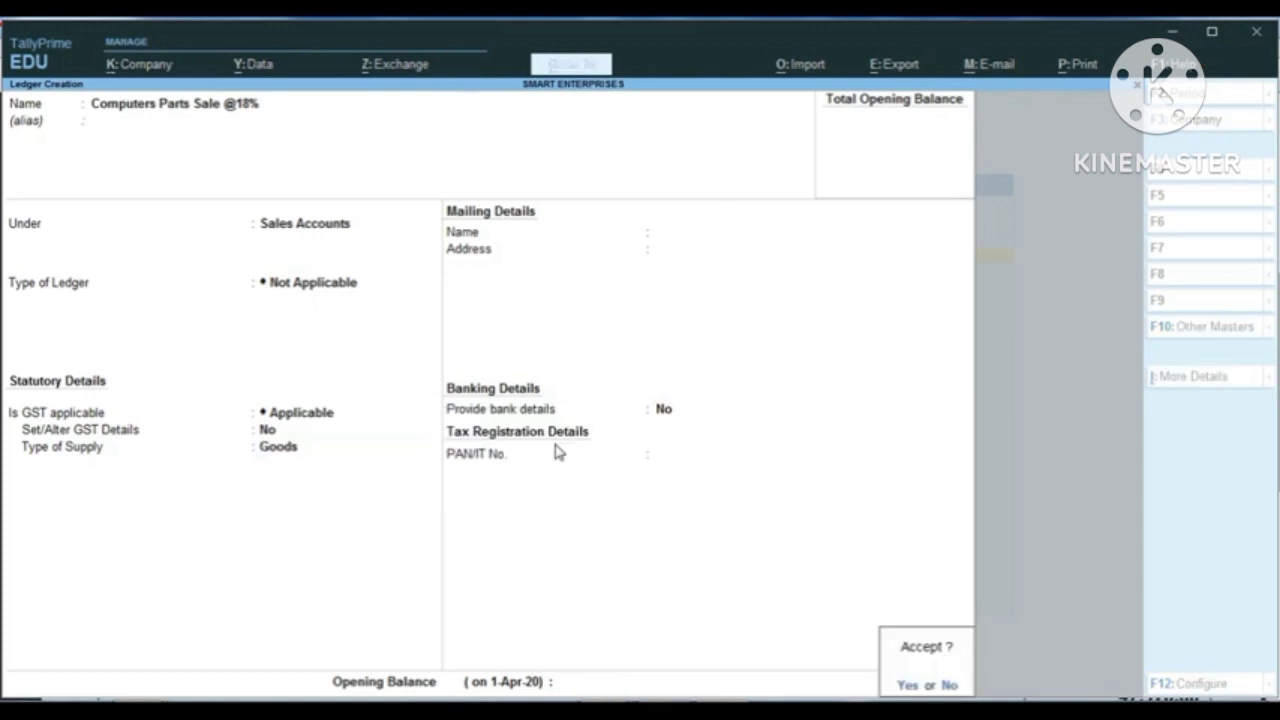
key("Return")
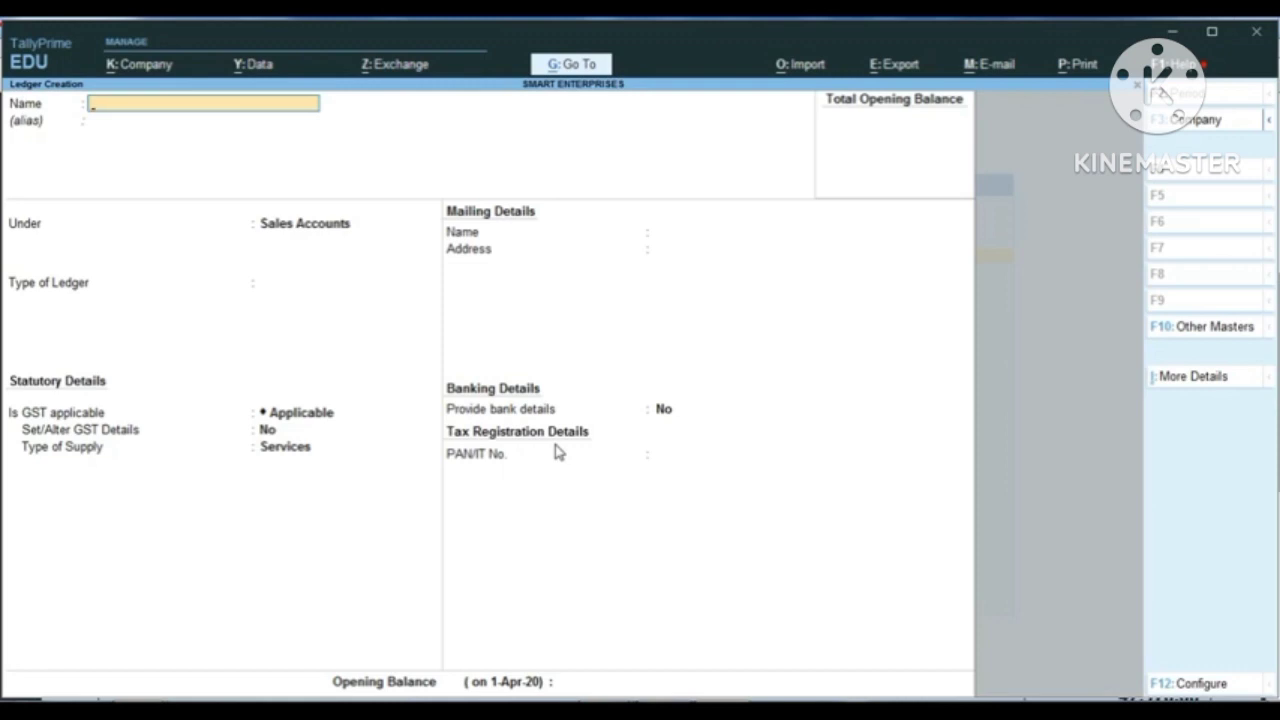
key("Escape")
key("Escape")
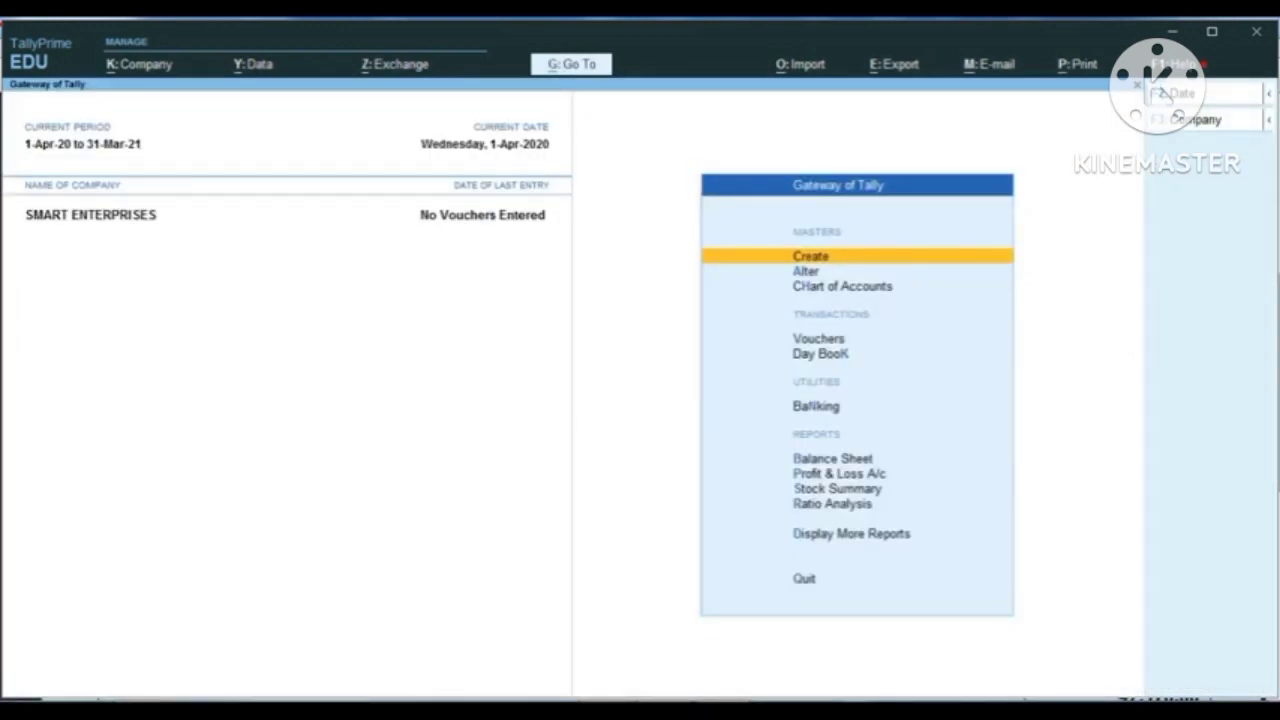
Step: Switch to pur.pdf in Adobe Reader, check the first item, SEAGATE HARD DISK 1TB, in the goods description, and return to TallyPrime
left_click(523, 651)
scroll(300, 400, "up", 2)
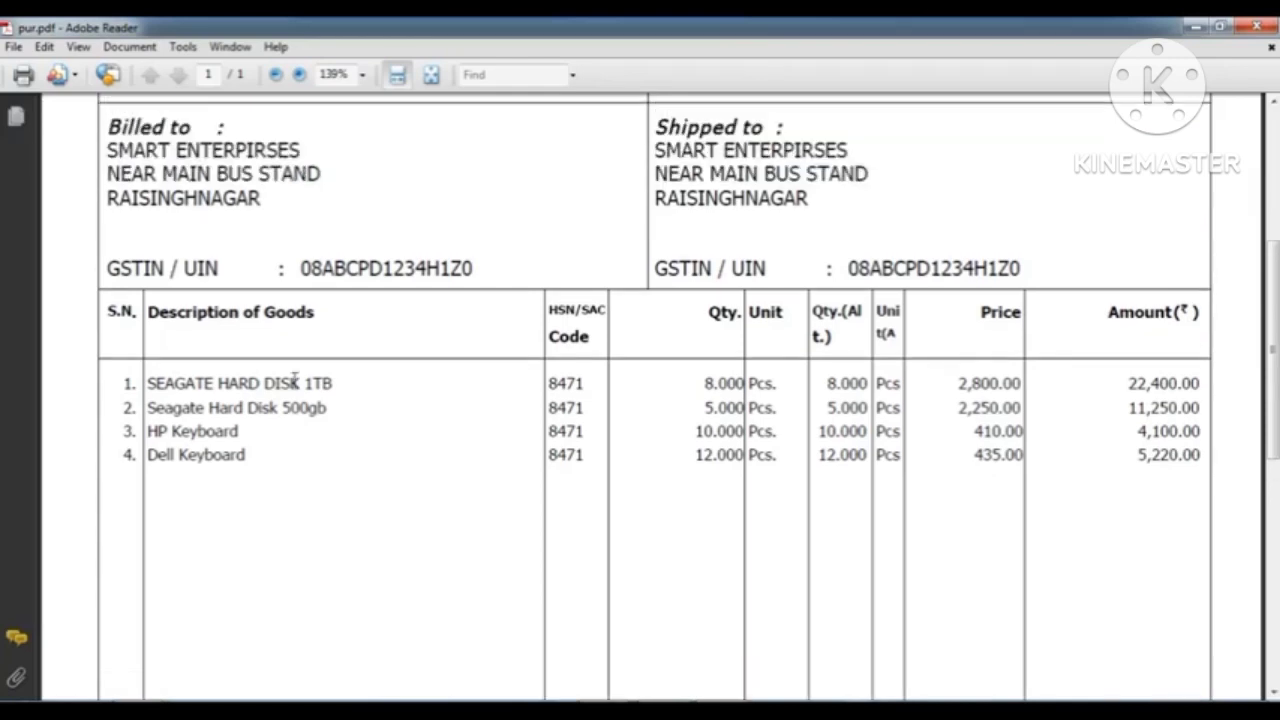
scroll(150, 388, "down", 1)
left_click_drag(147, 338, 316, 332)
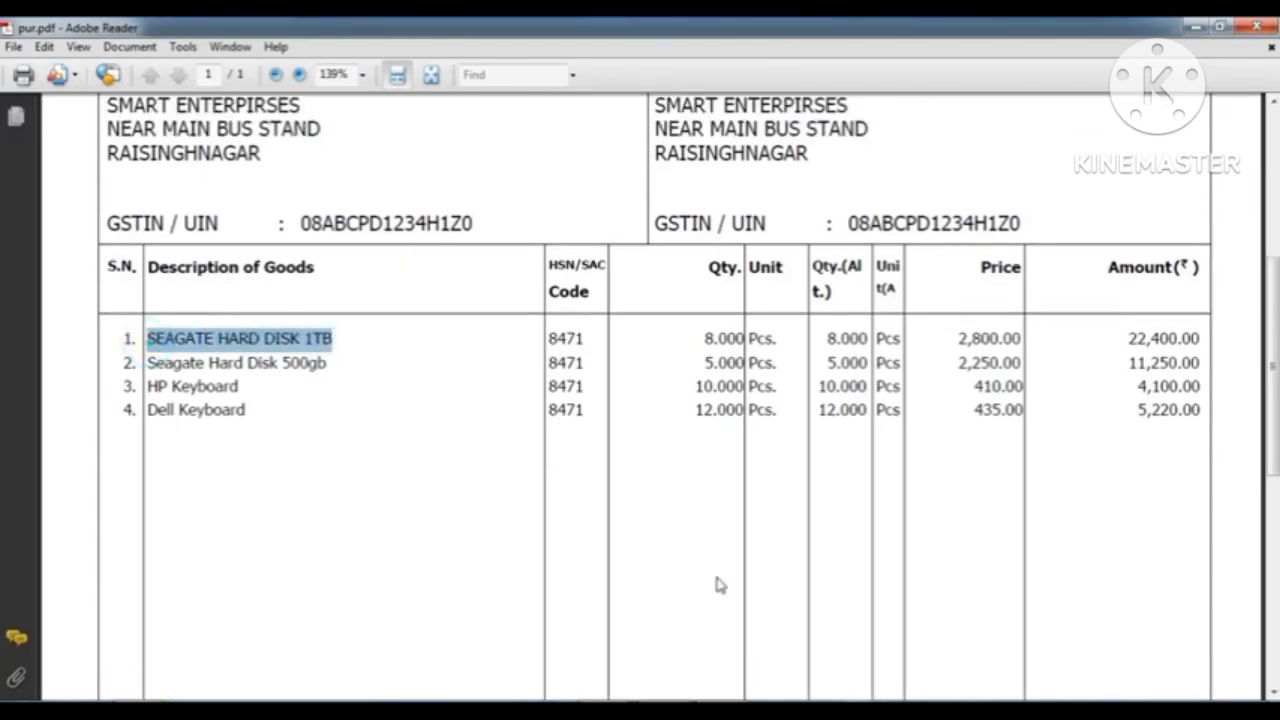
left_click(692, 708)
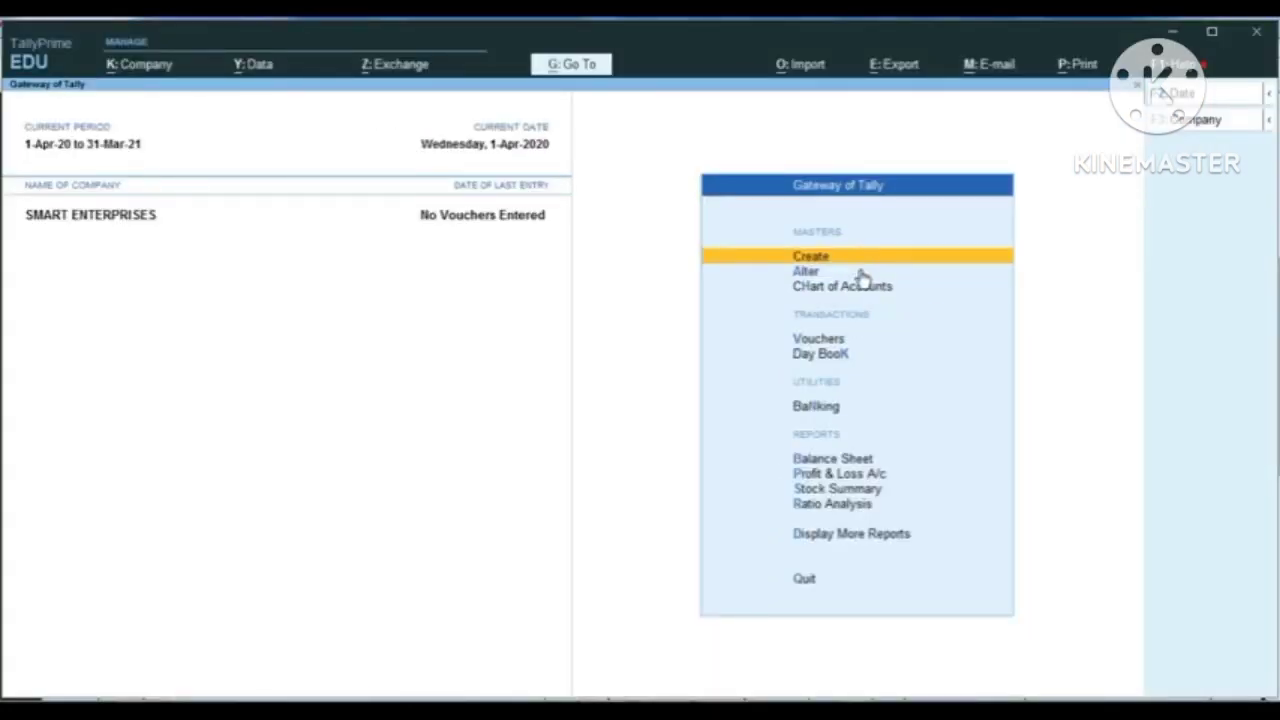
Step: Start creating a new Stock Item master from the inventory masters
key("Return")
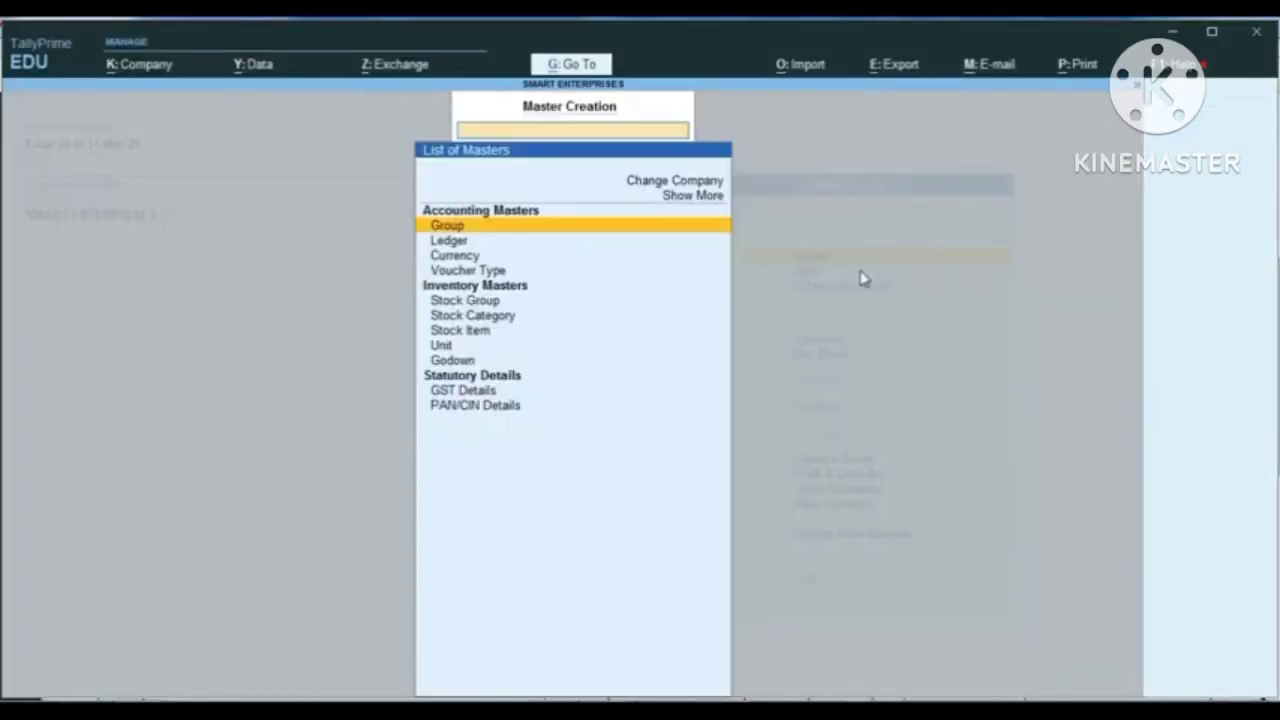
key("Down")
key("Down")
key("Down")
key("Down")
key("Down")
key("Down")
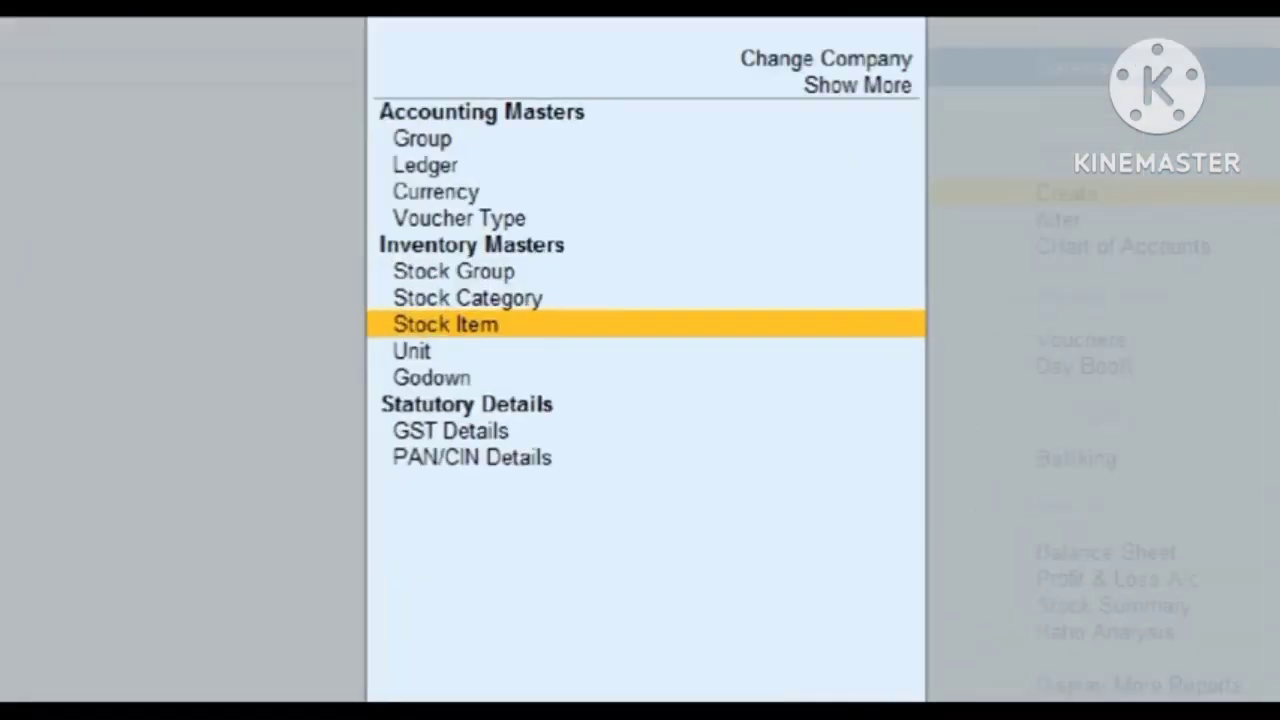
left_click(480, 337)
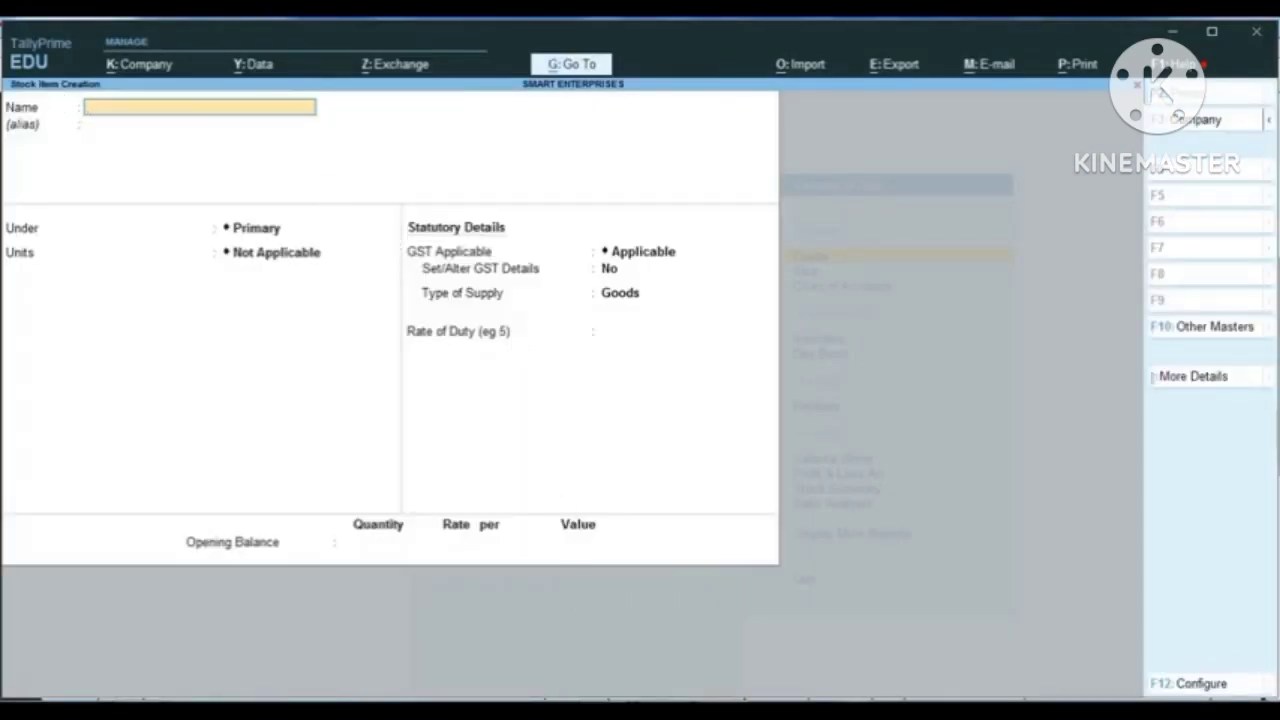
Step: Switch to pur.pdf in Adobe Reader, check the first item's description in the goods list, and return to TallyPrime
left_click(585, 695)
left_click(548, 680)
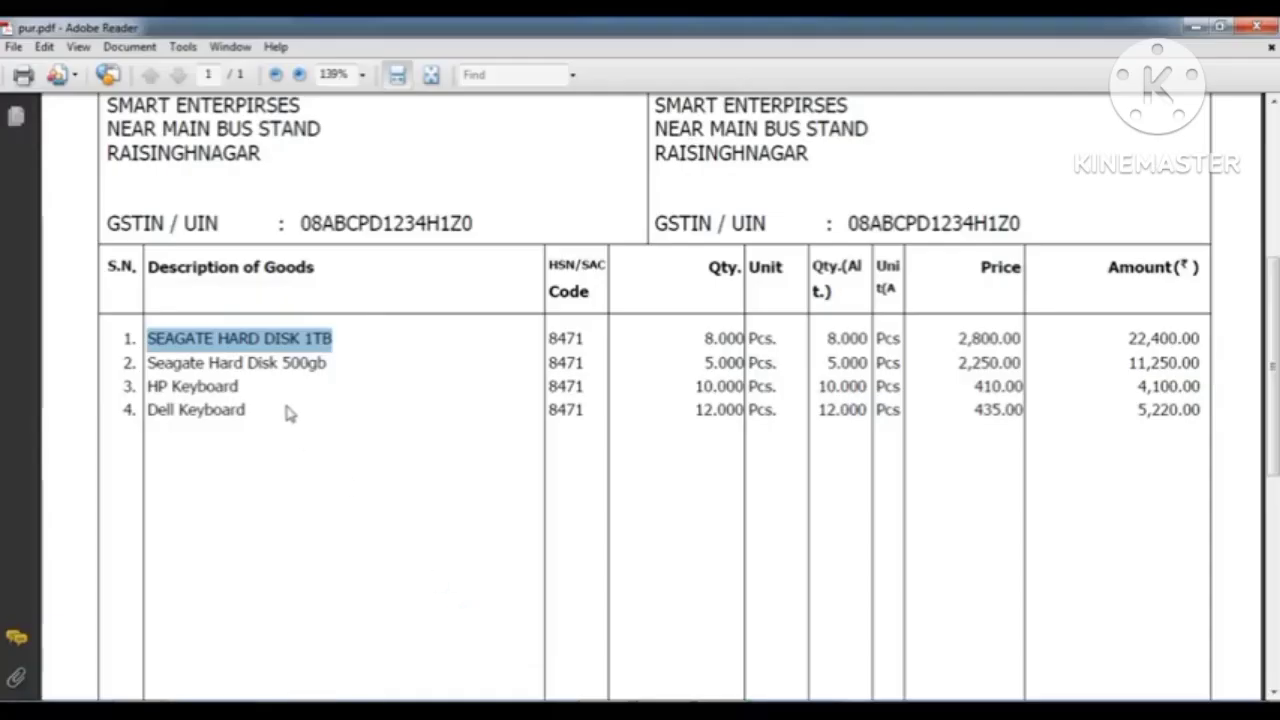
left_click(340, 392)
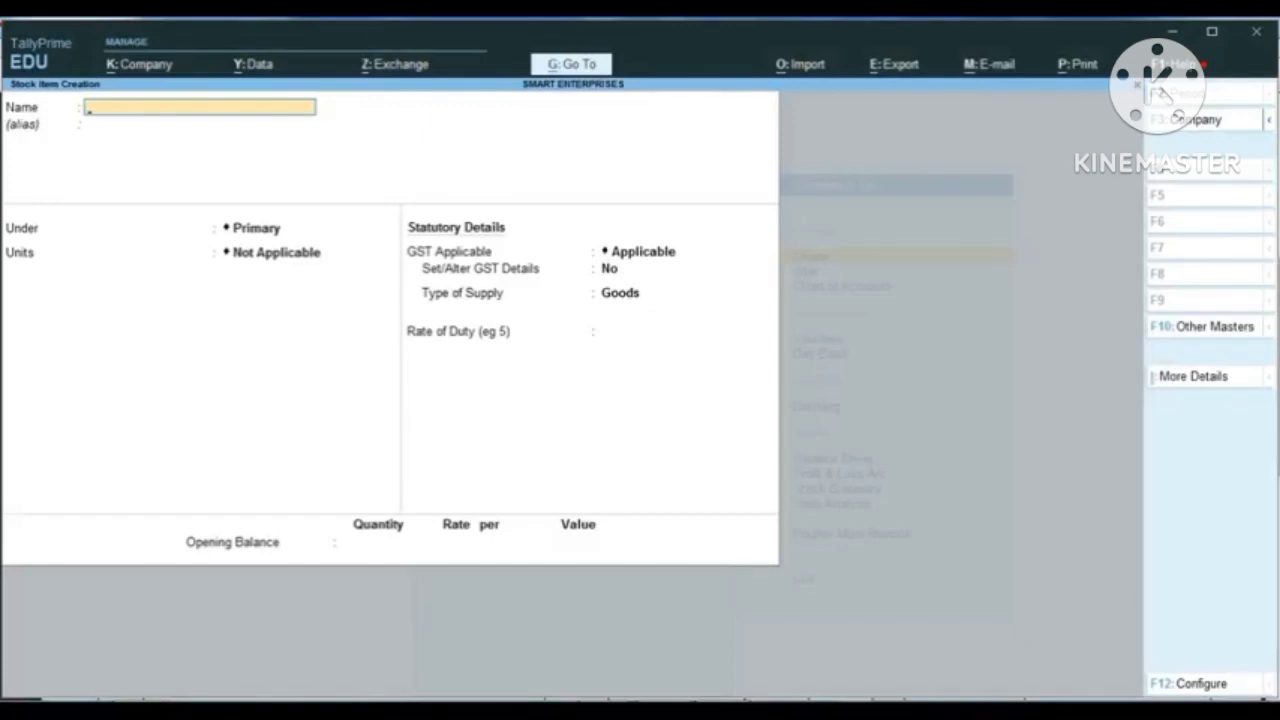
Step: Name the stock item Seagate Hard Disk 1TB and leave its alias blank
type("Seagate Hard Disk")
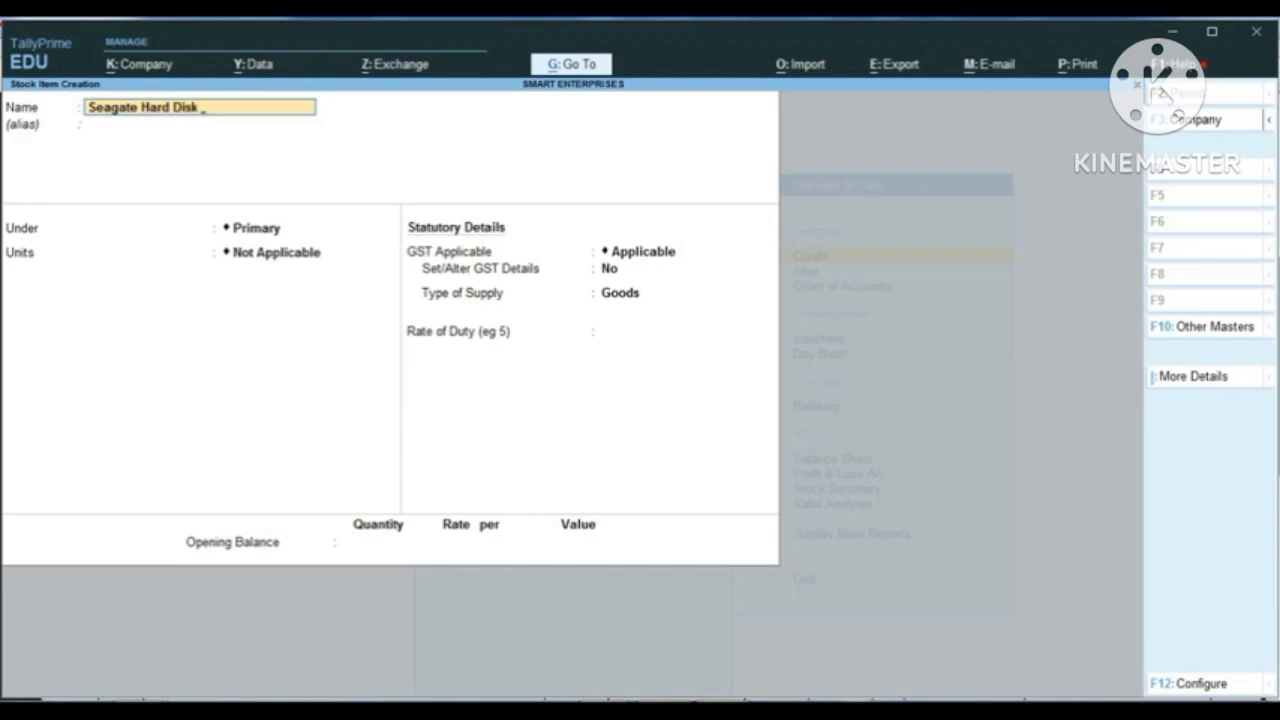
type(" 1t")
type("TB")
key("Return")
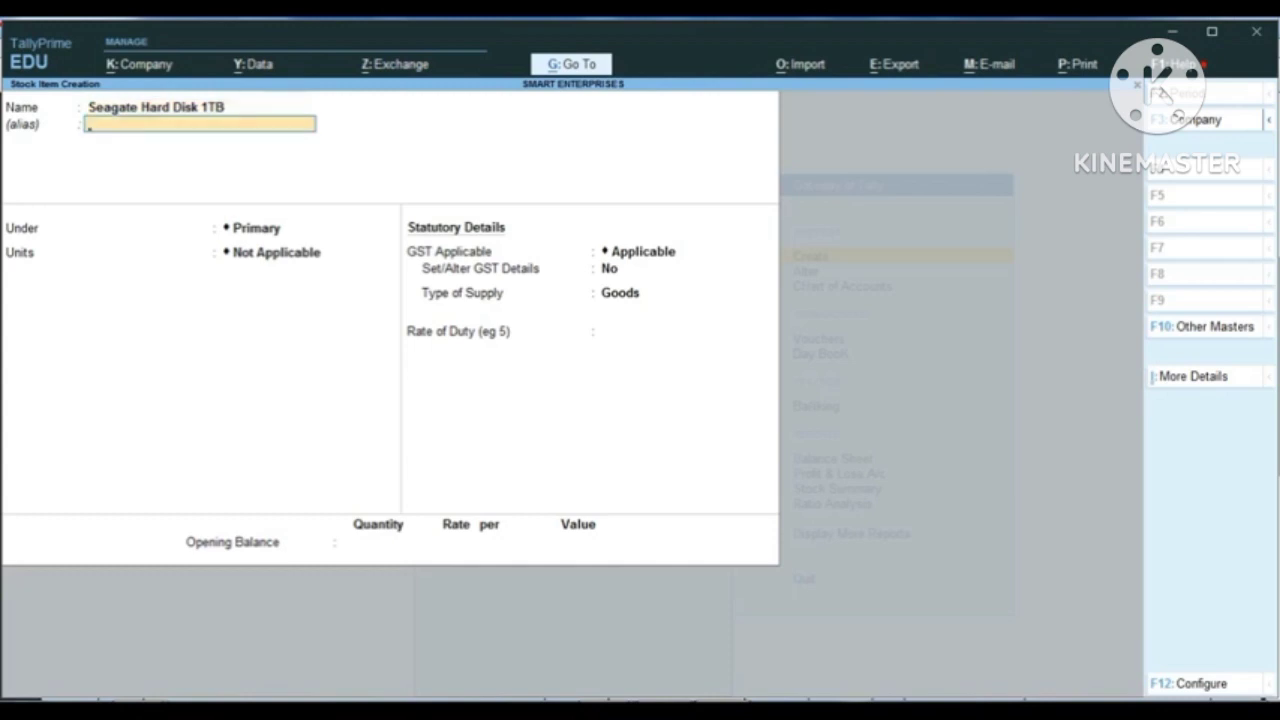
key("Return")
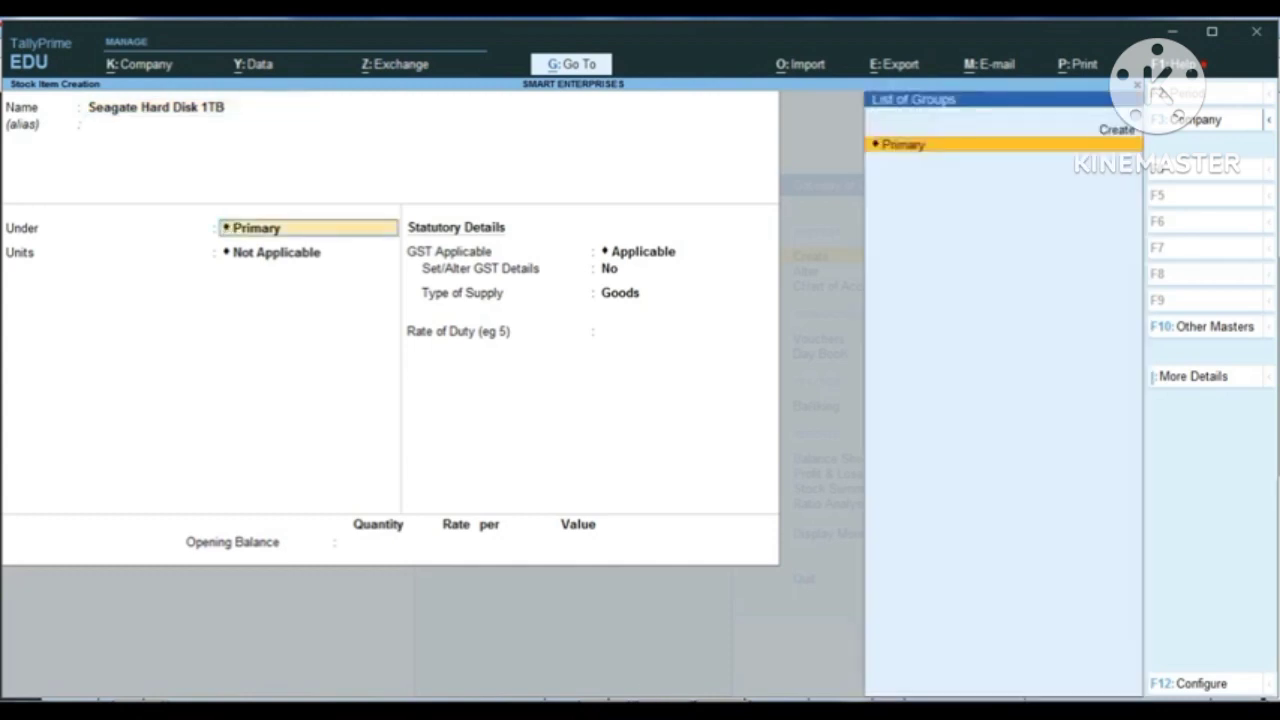
mouse_move(224, 708)
key("ctrl+1")
key("ctrl")
key("alt+c")
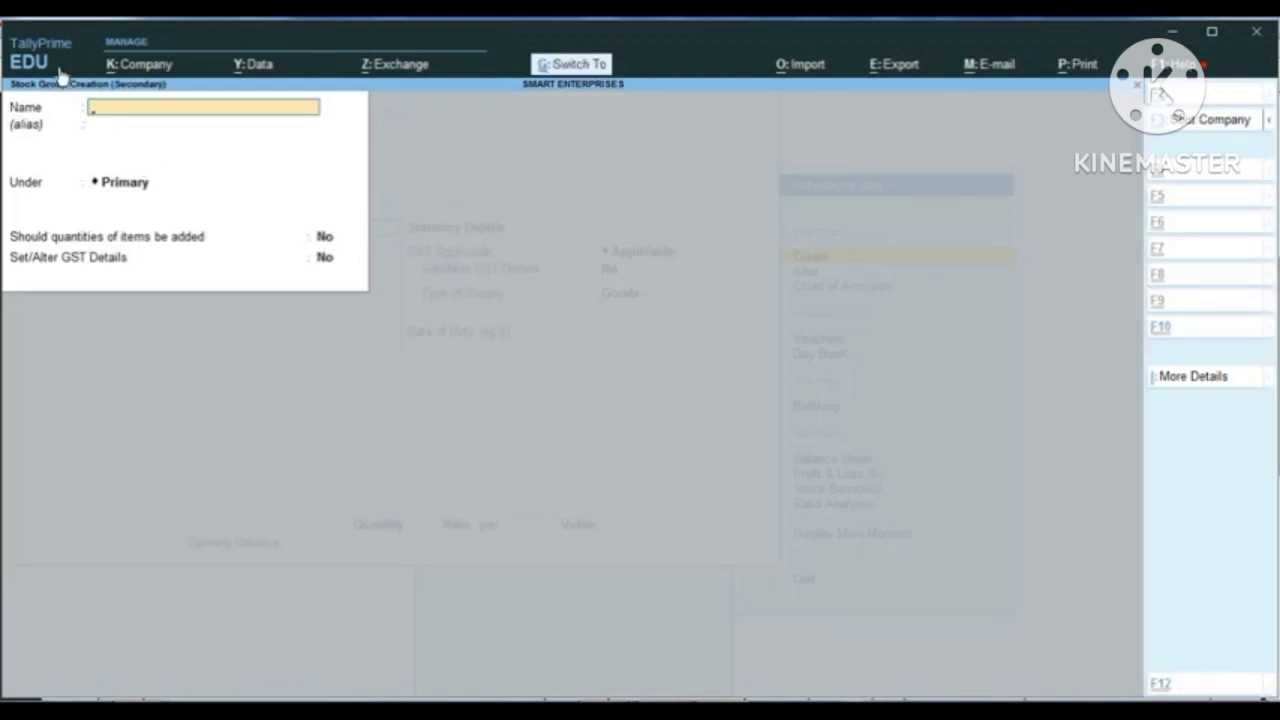
key("ctrl+1")
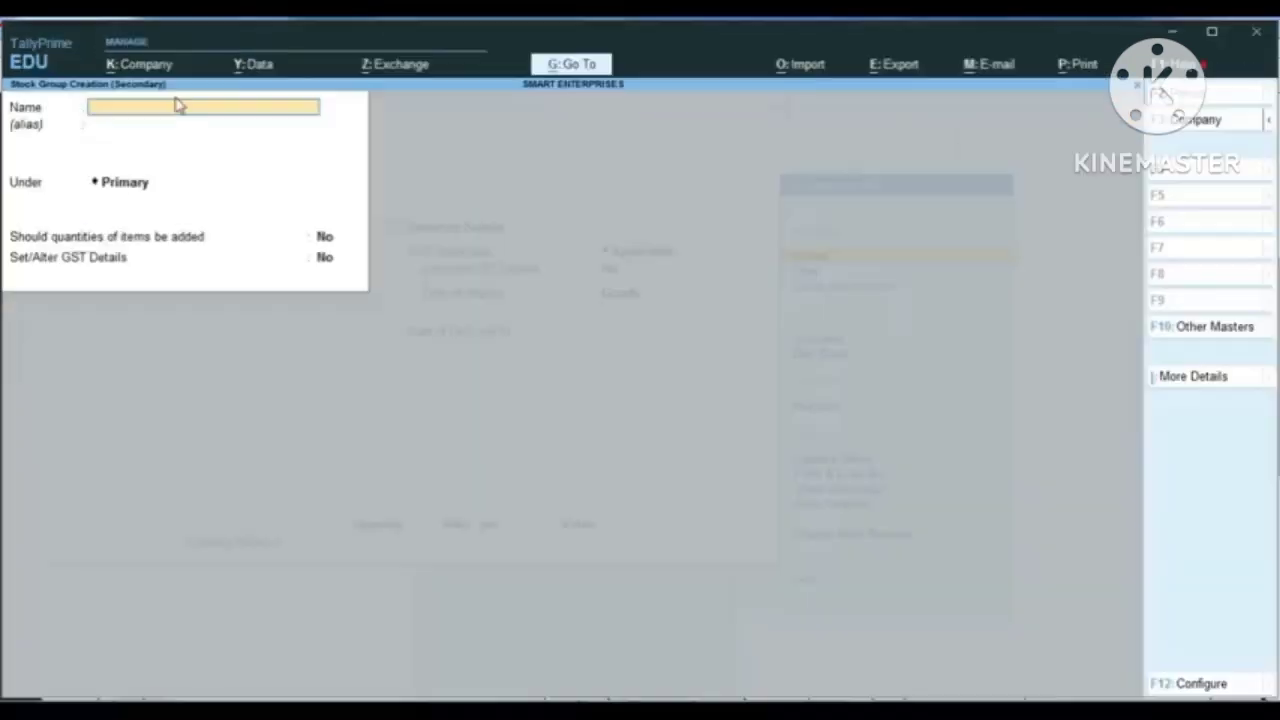
key("Escape")
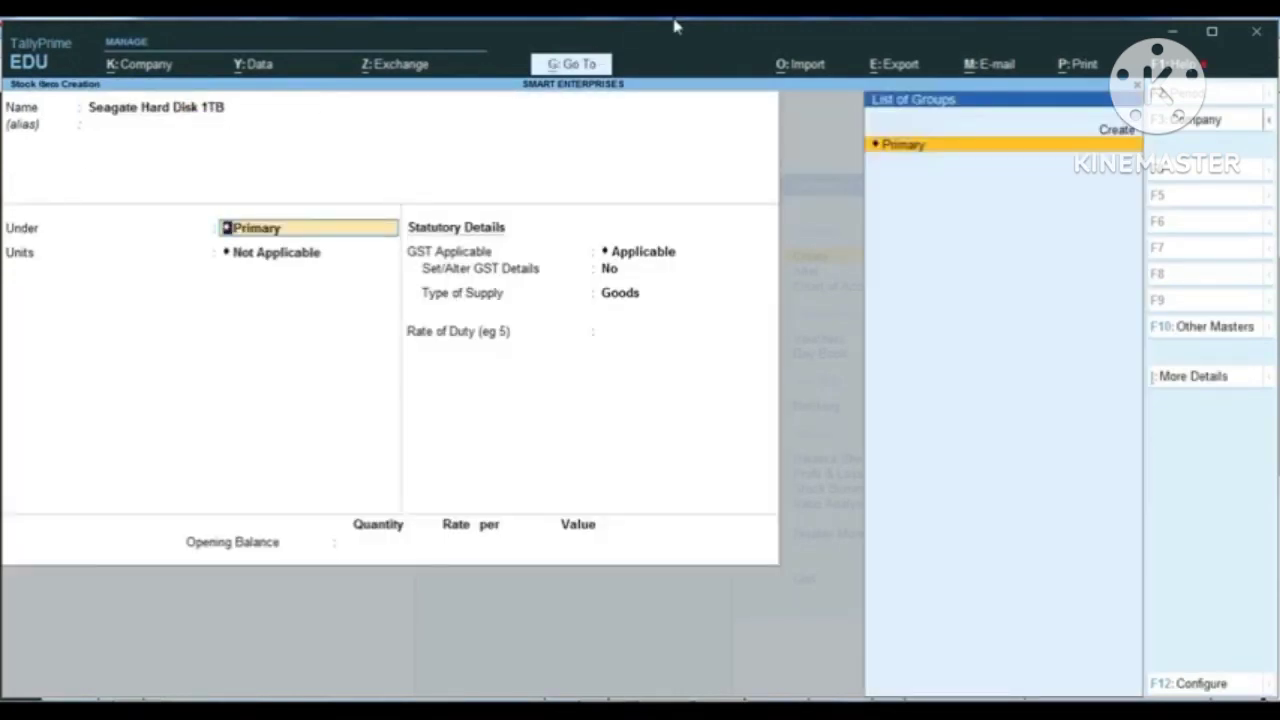
key("ctrl")
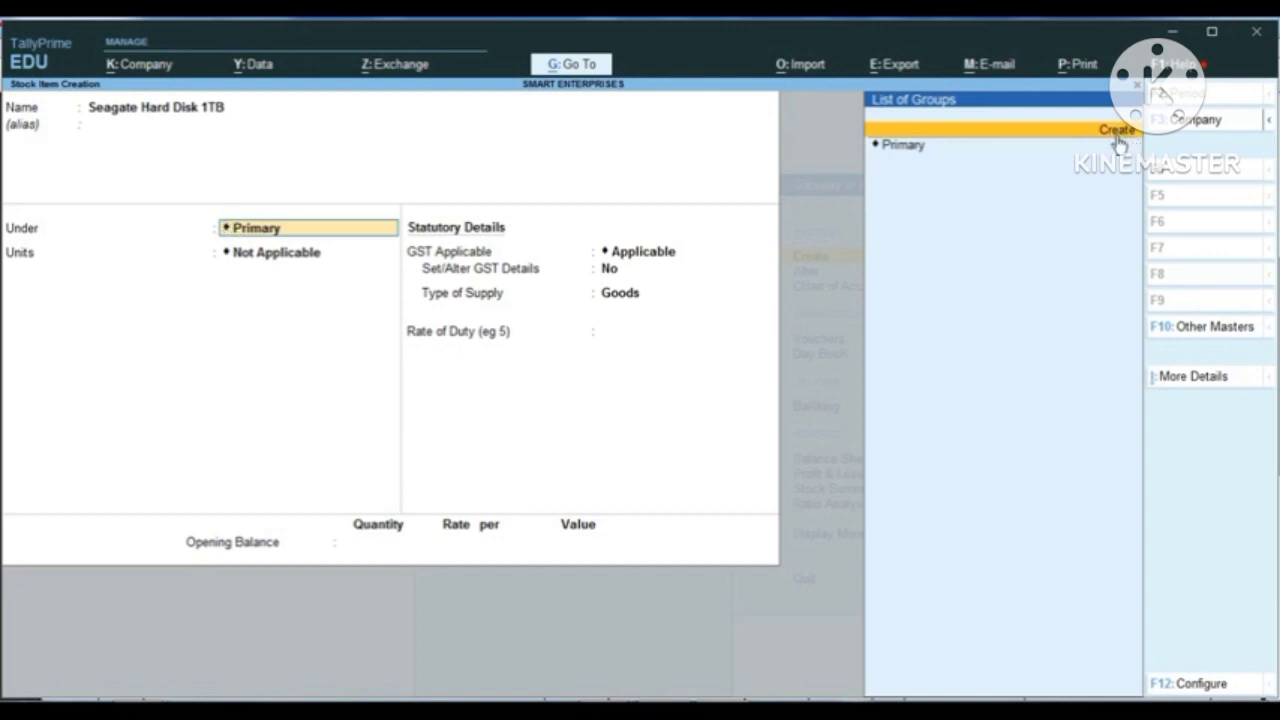
Step: Create stock group Computers Parts under Primary for the item, with no alias, quantities added No and Set/Alter GST Details No
left_click(1118, 143)
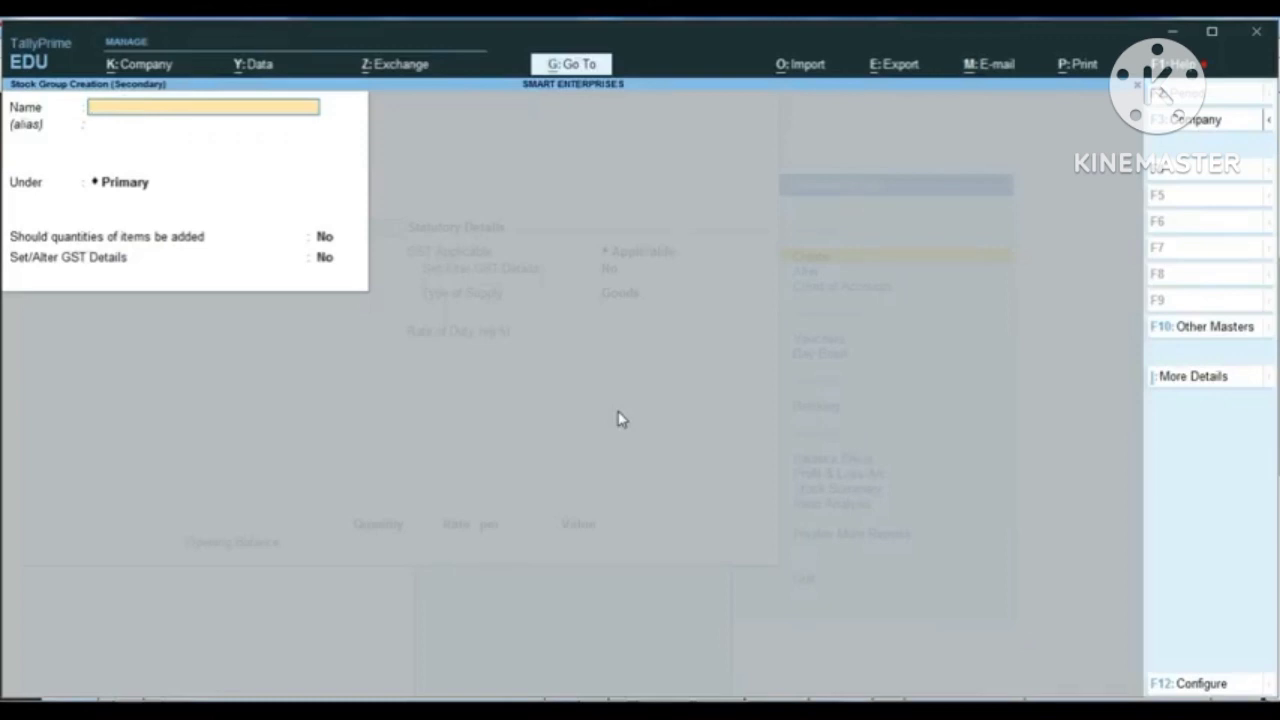
type("Computers Parts")
key("Return")
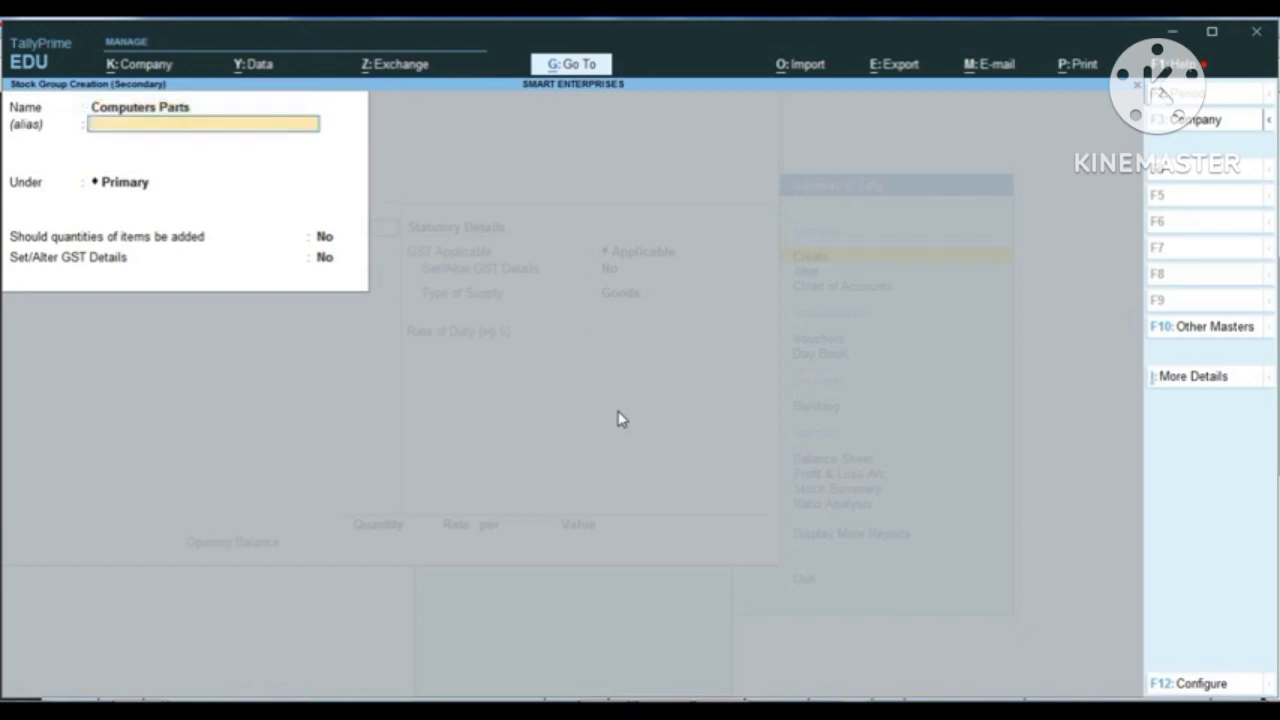
key("Return")
key("Return")
key("Return")
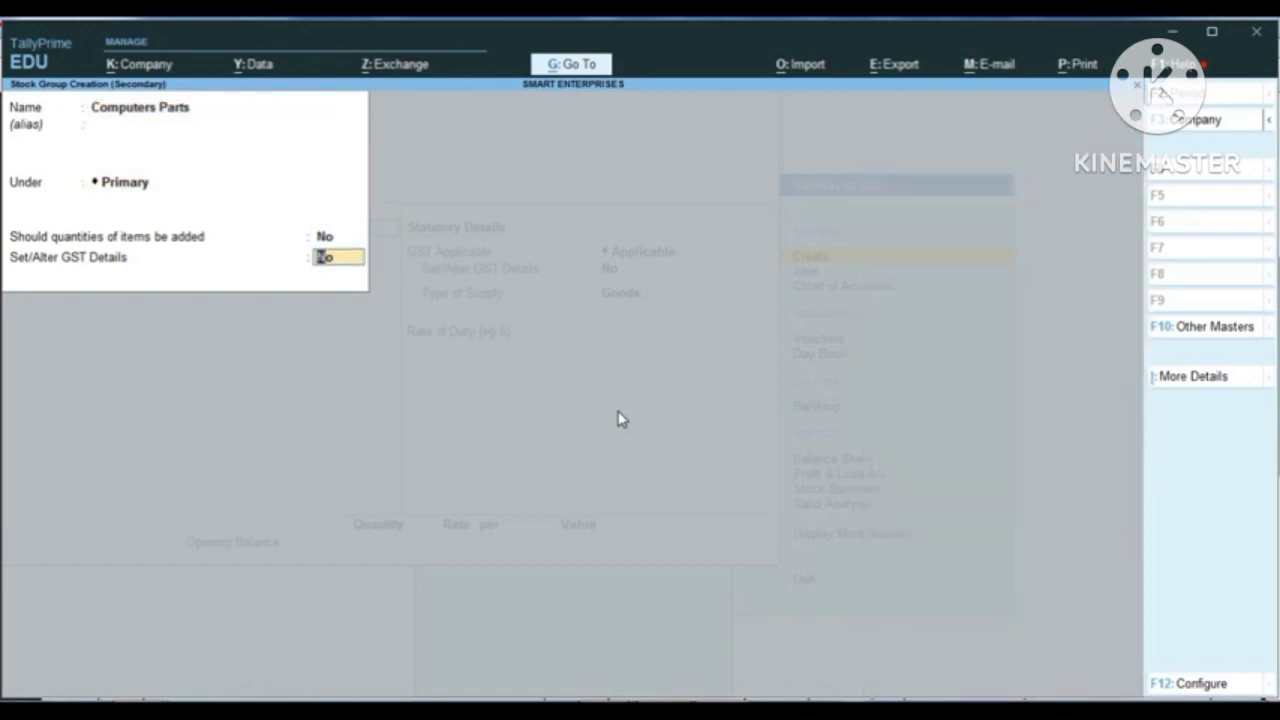
key("Return")
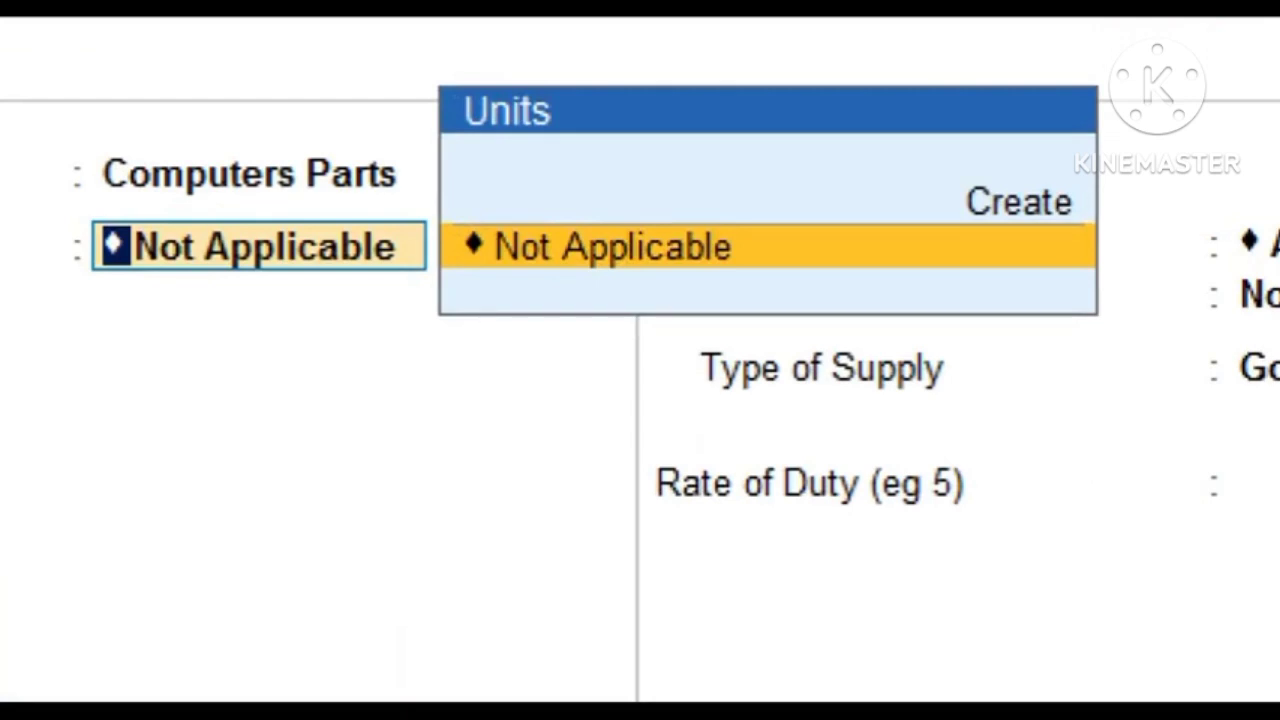
Step: Create a simple unit Pcs for the item with no formal name, UQC PCS-PIECES and 0 decimal places
left_click(280, 251)
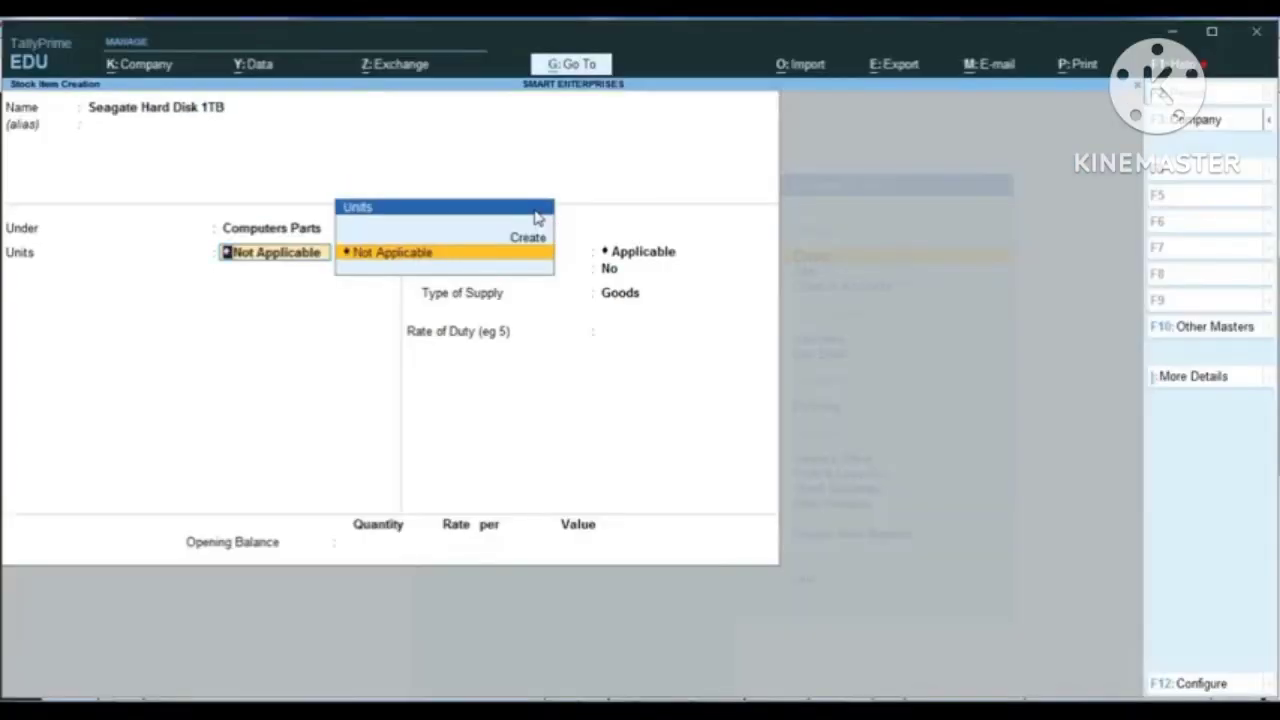
key("Up")
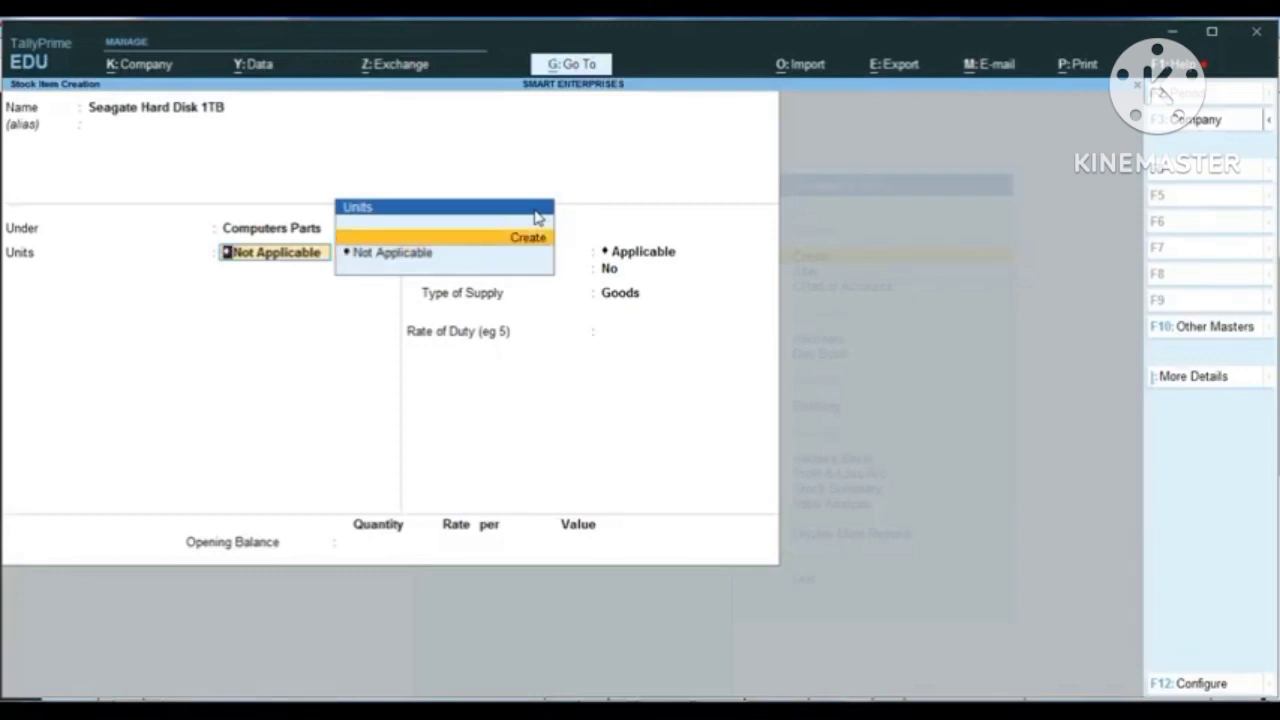
key("Return")
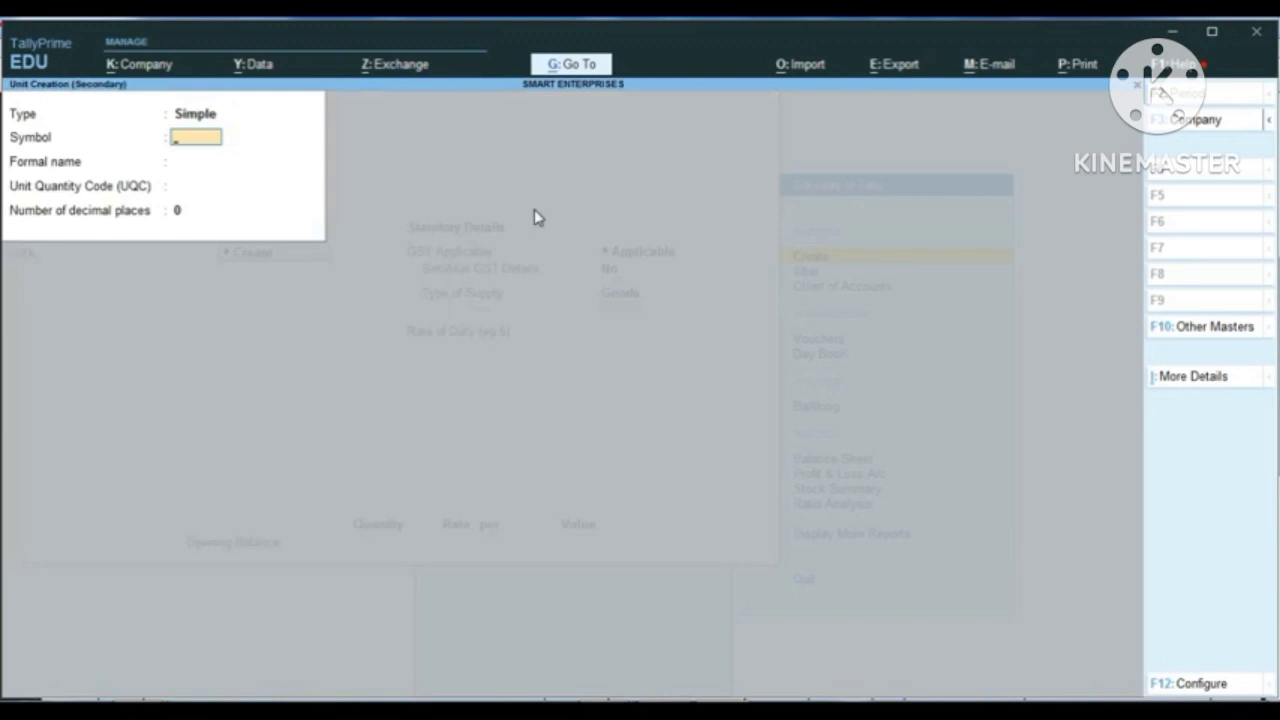
type("Pcs")
key("Return")
key("Return")
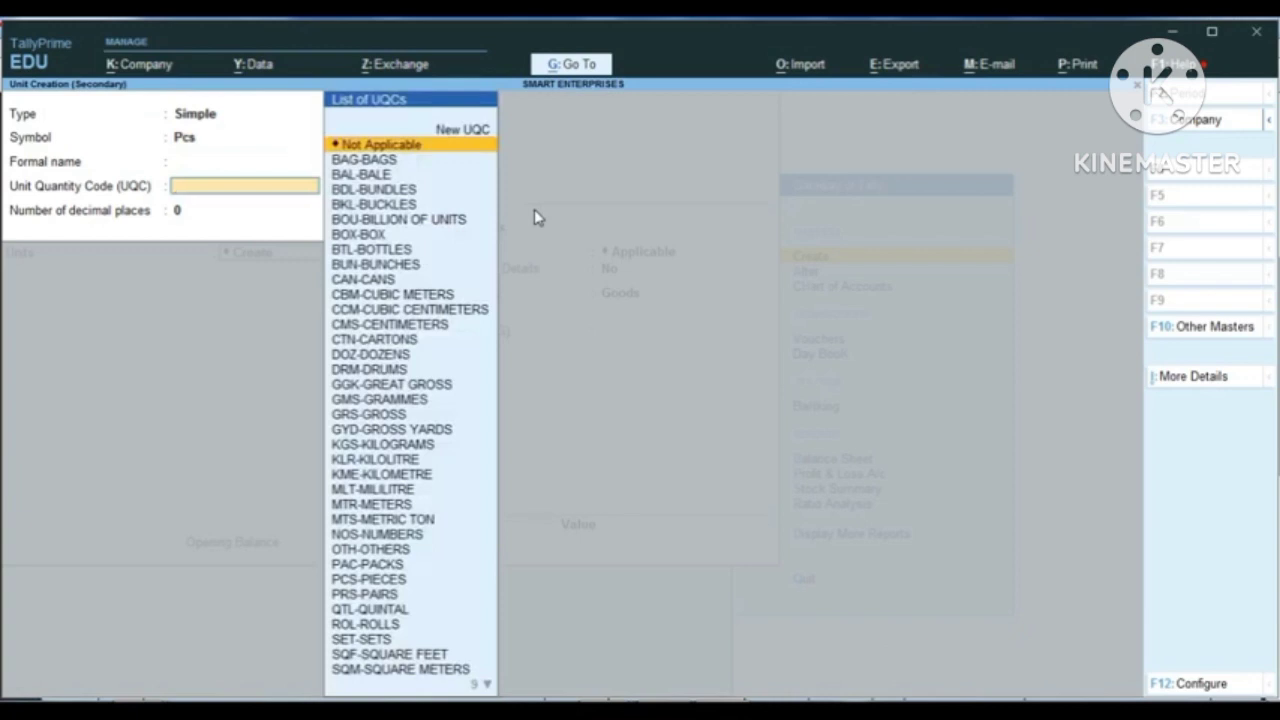
type("pcs")
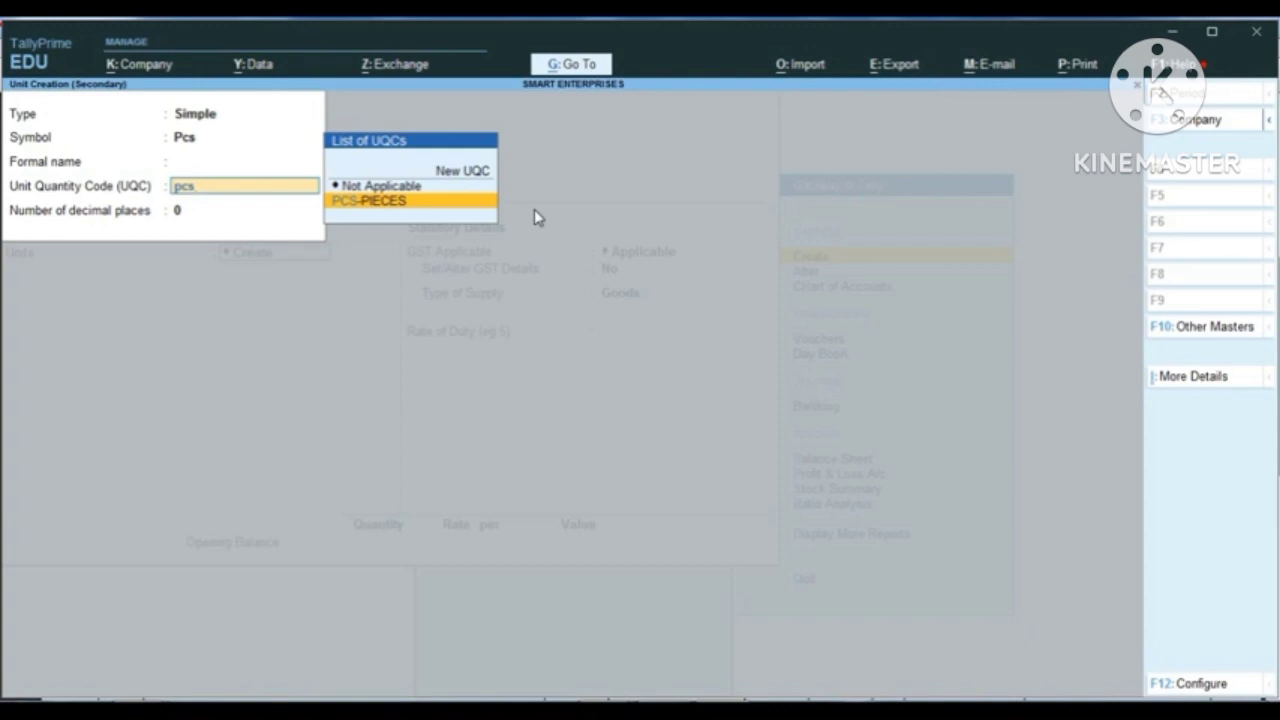
key("Return")
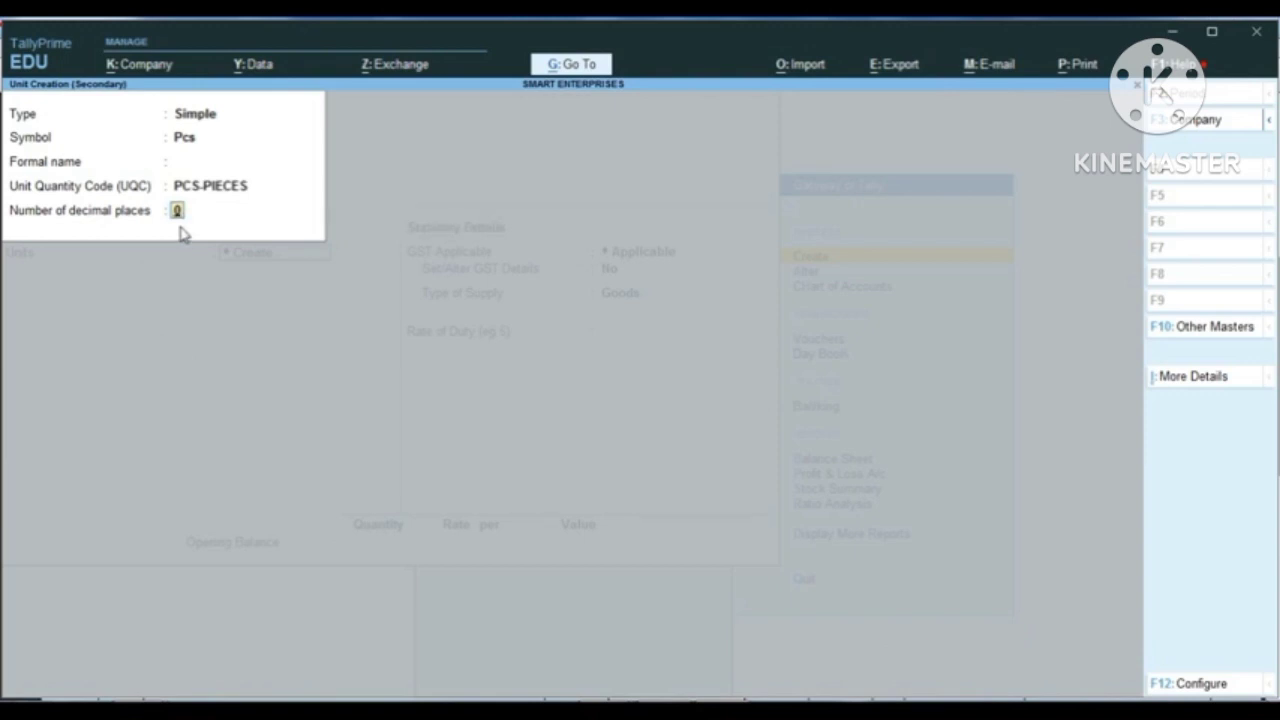
key("Return")
key("Return")
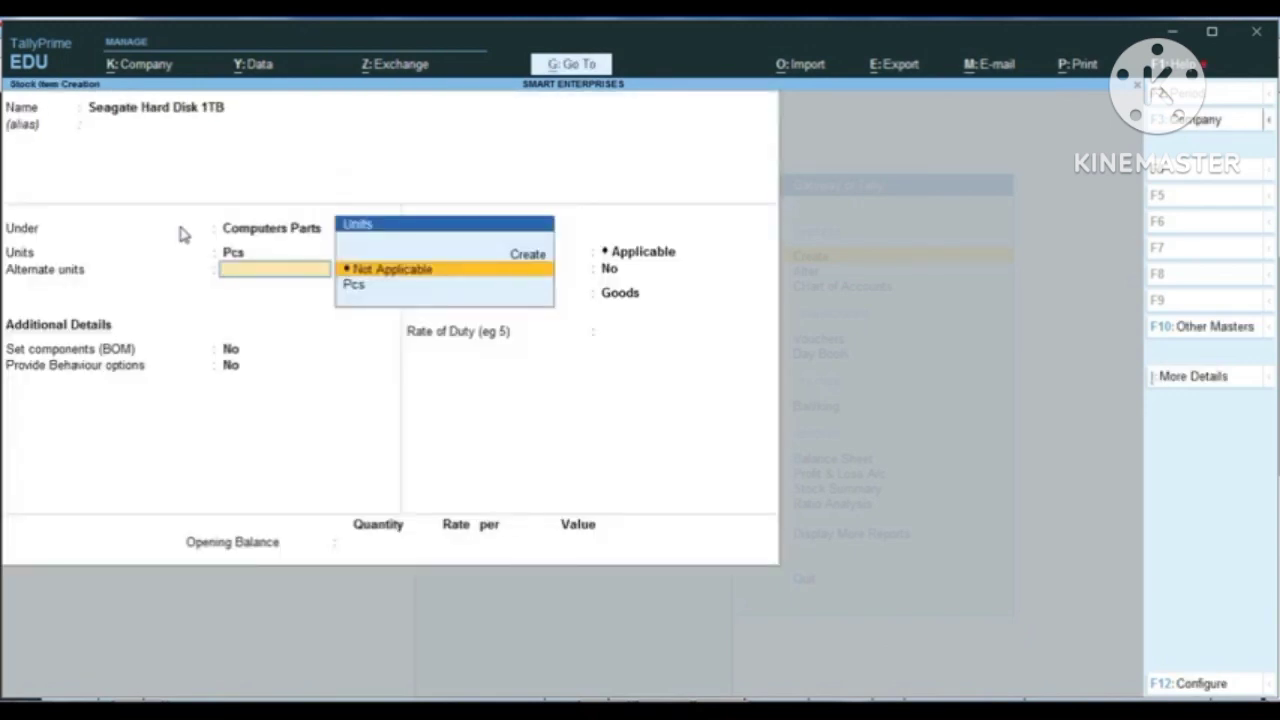
Step: Keep the item's alternate units Not Applicable, Set components (BOM) No and Provide Behaviour options No
key("Return")
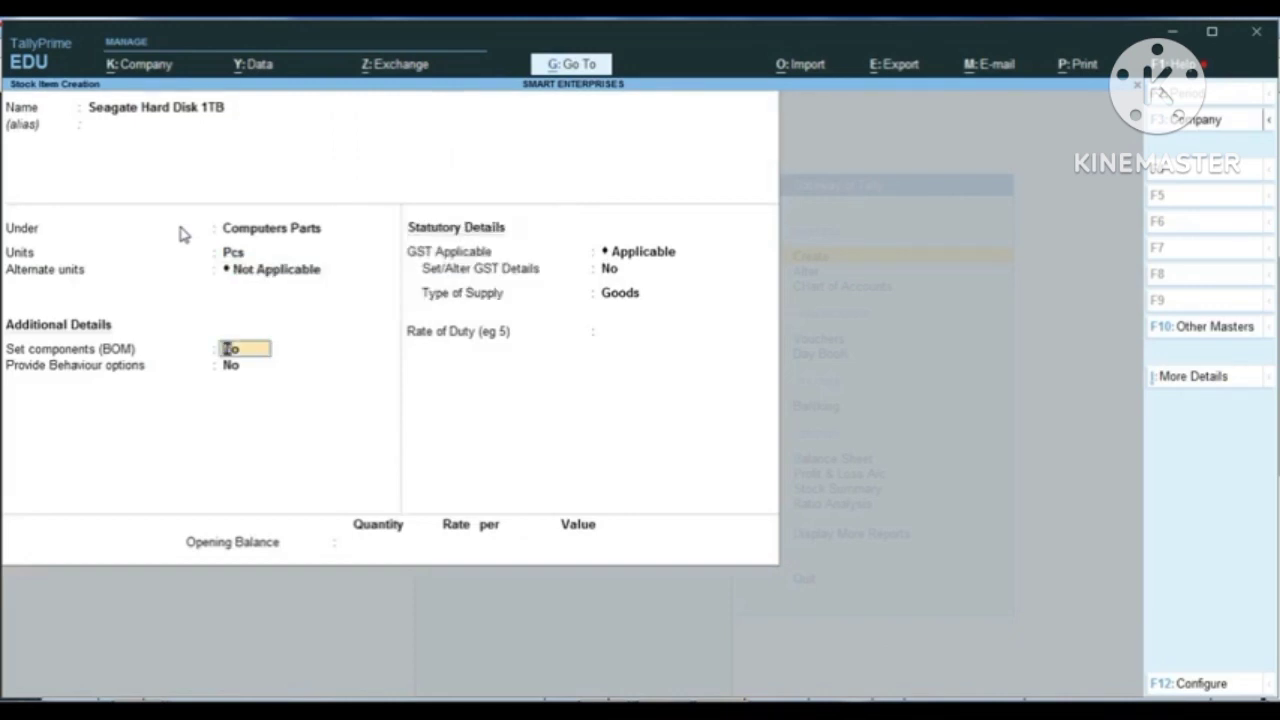
key("Return")
key("Return")
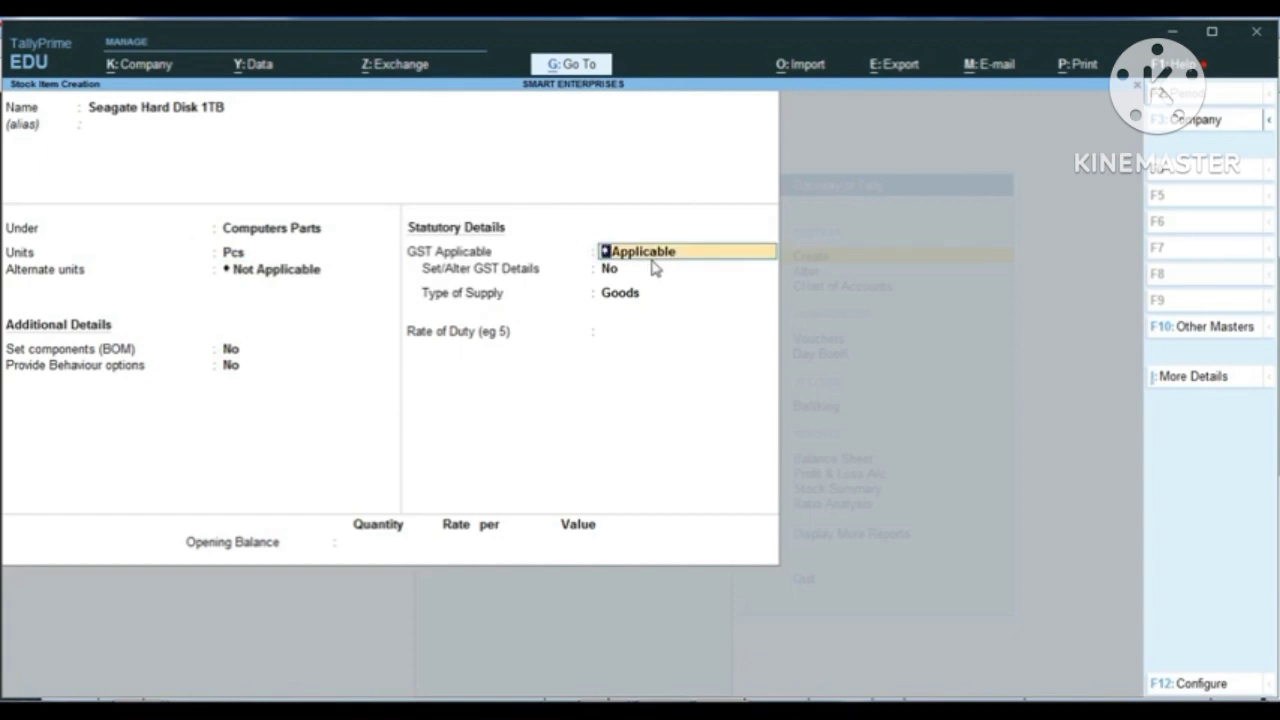
key("ctrl")
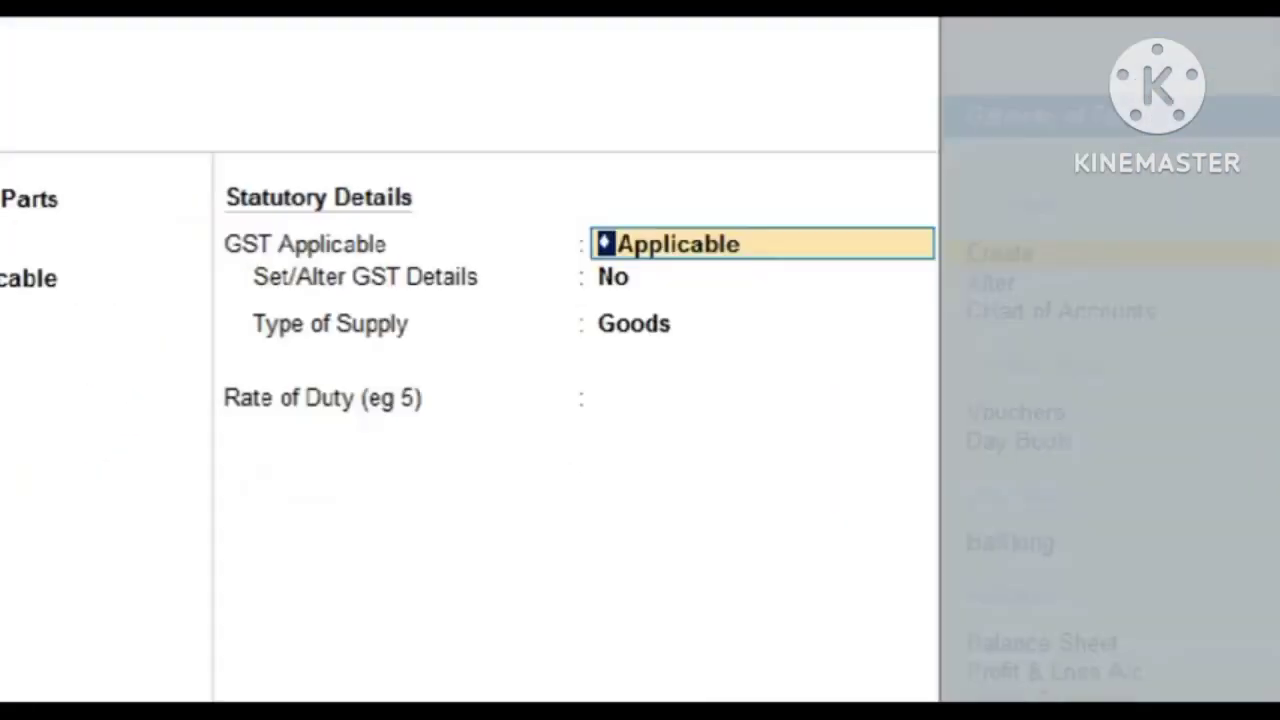